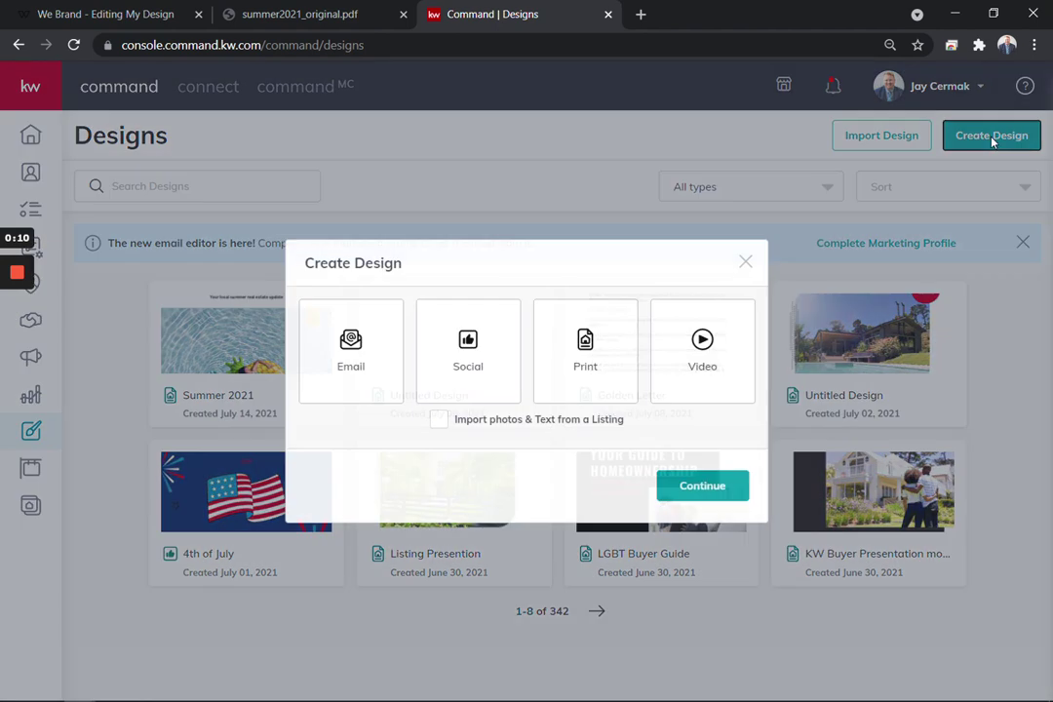
# Start a new Print design and open the Personally-Branded Zine templates in the Lead Generation category.
pyautogui.click(594, 368)
pyautogui.click(703, 492)
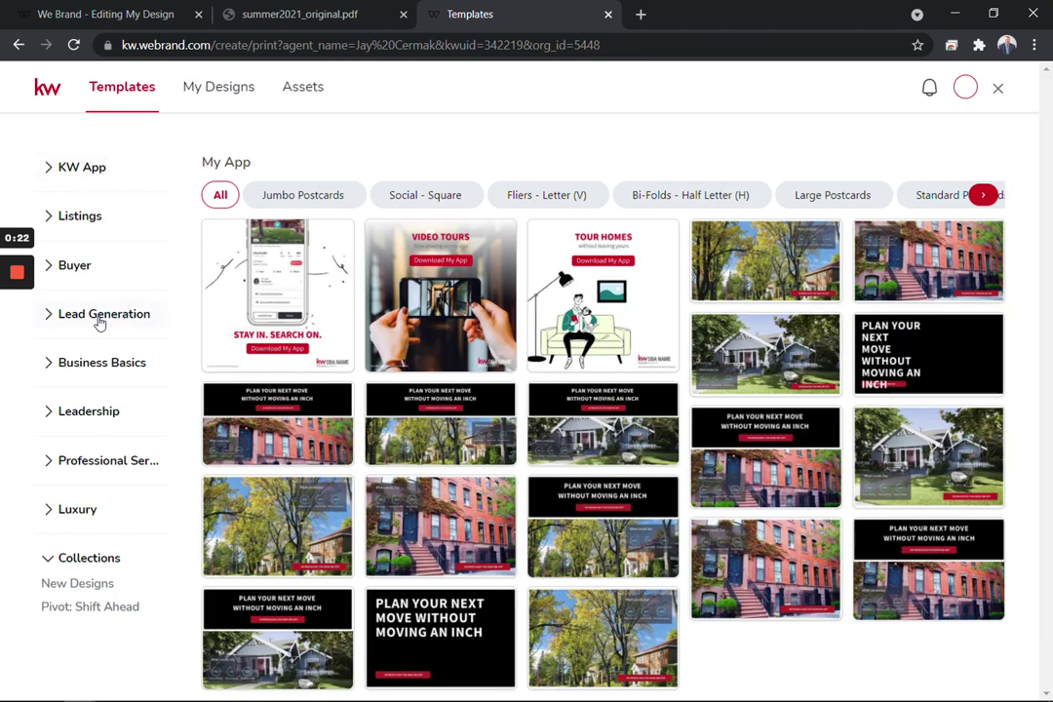
pyautogui.click(100, 323)
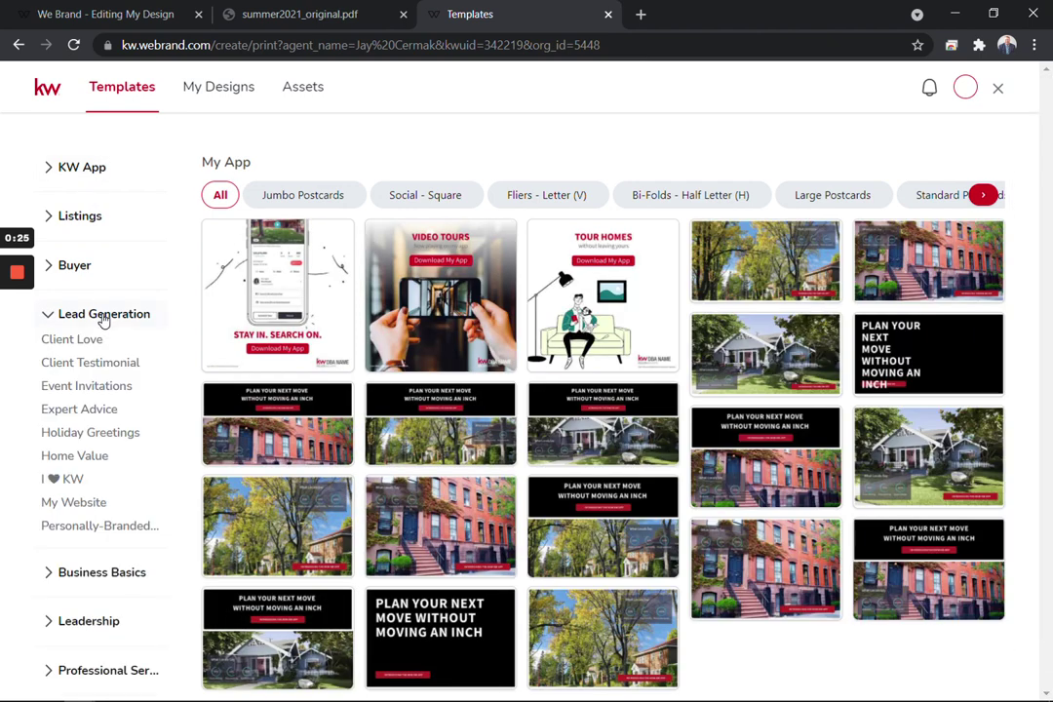
pyautogui.click(93, 527)
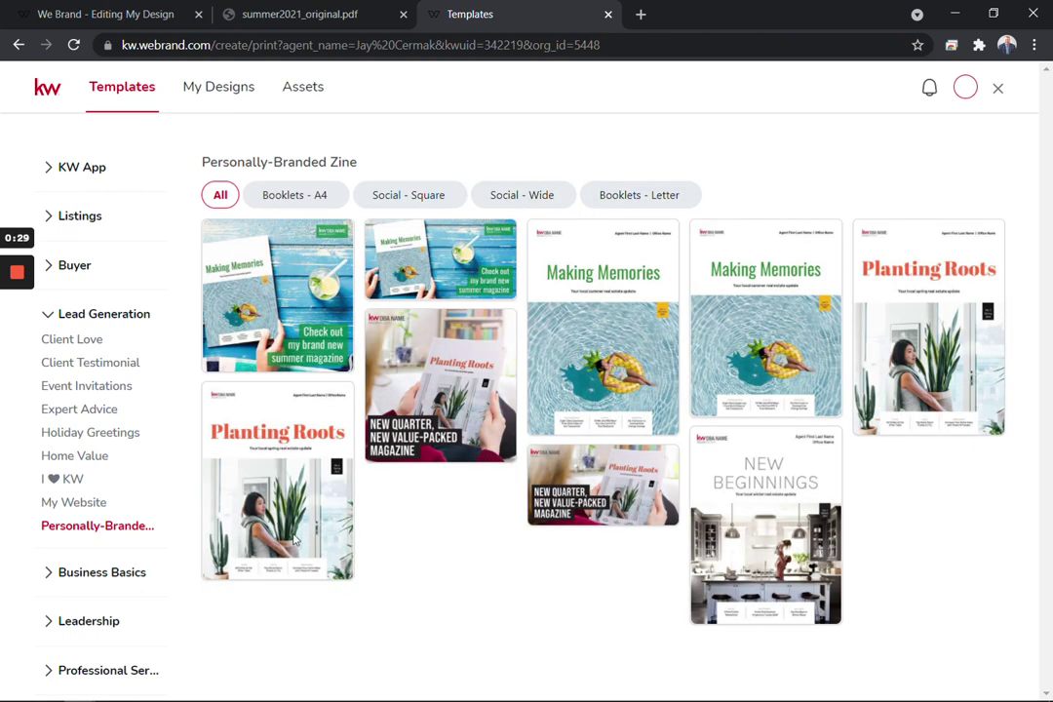
# Filter the templates to Booklets - Letter and use the 2021 Q3 Magazine template.
pyautogui.click(655, 200)
pyautogui.moveTo(315, 249)
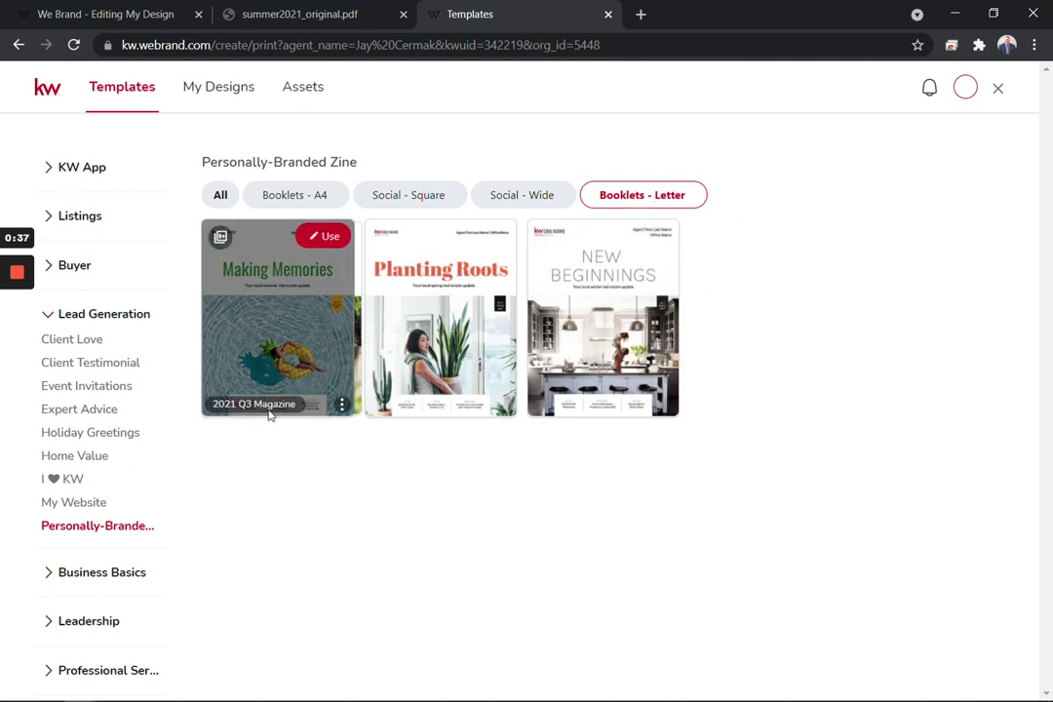
pyautogui.click(327, 244)
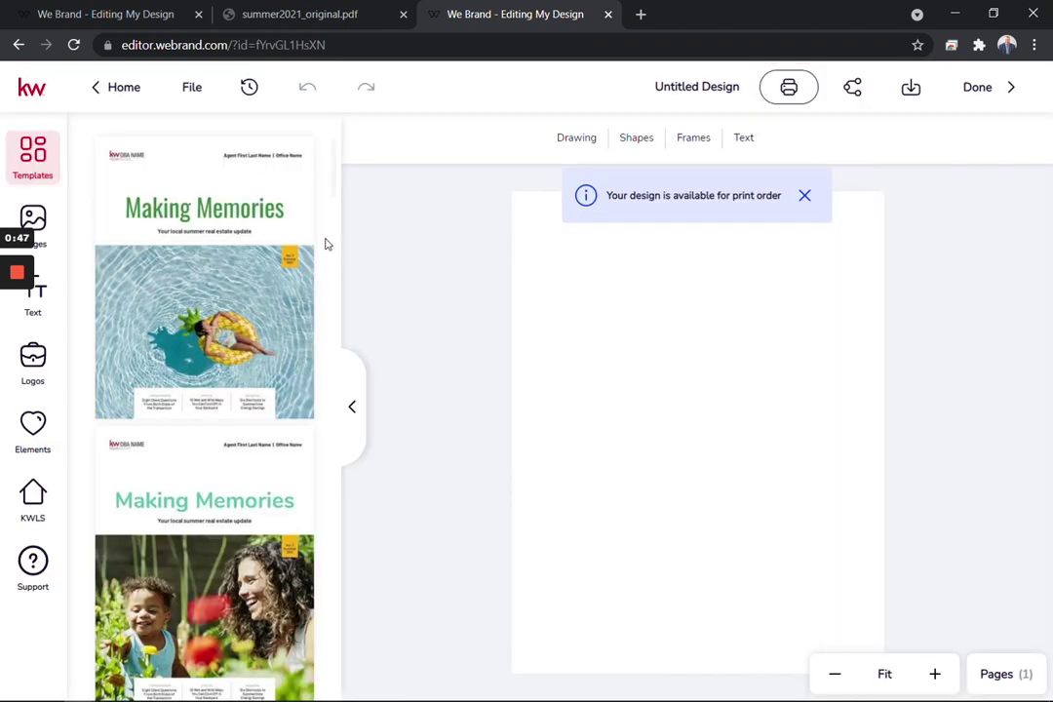
# Review the Making Memories cover variants and apply the one with the pineapple pool float to the first page.
pyautogui.scroll(-3, 195, 534)
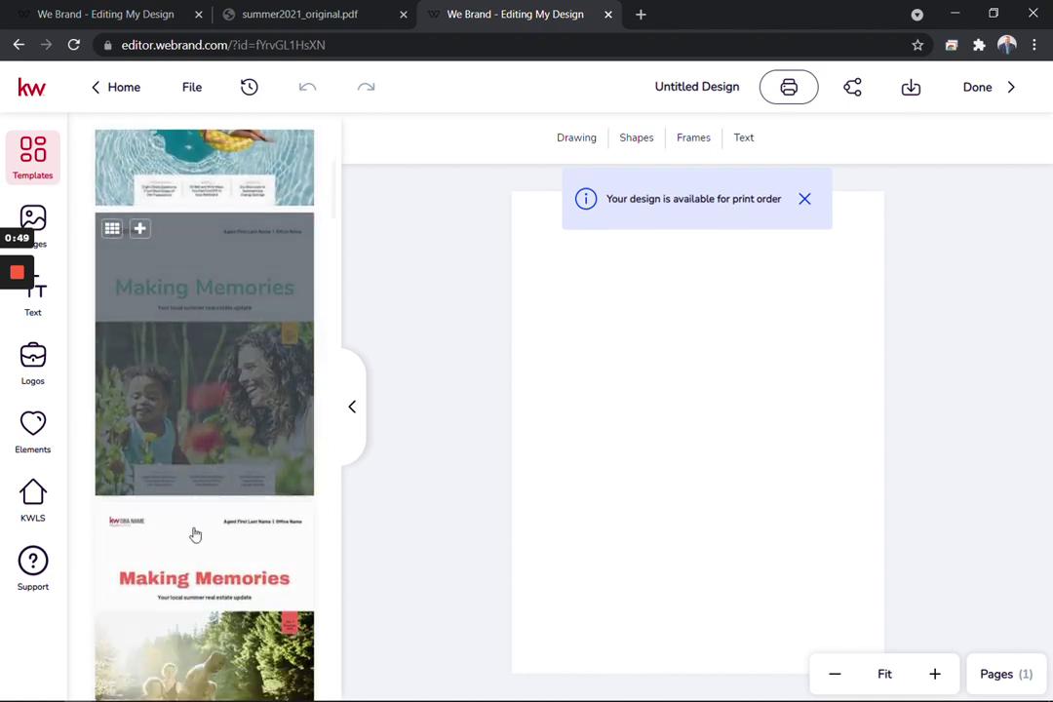
pyautogui.scroll(3, 195, 534)
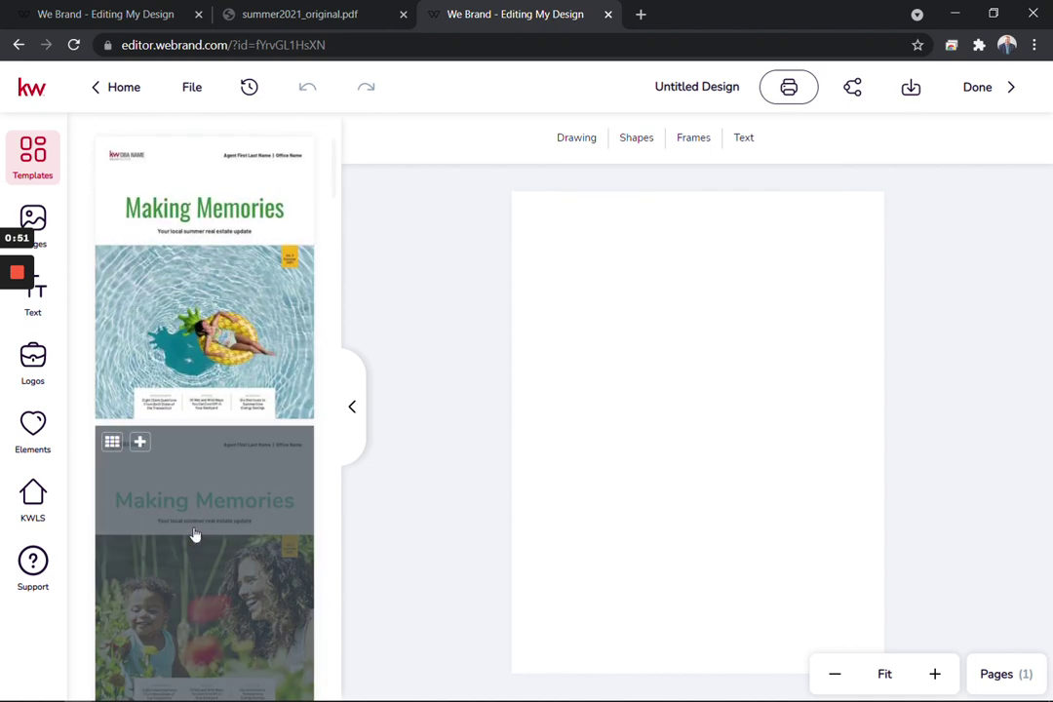
pyautogui.scroll(-3, 243, 393)
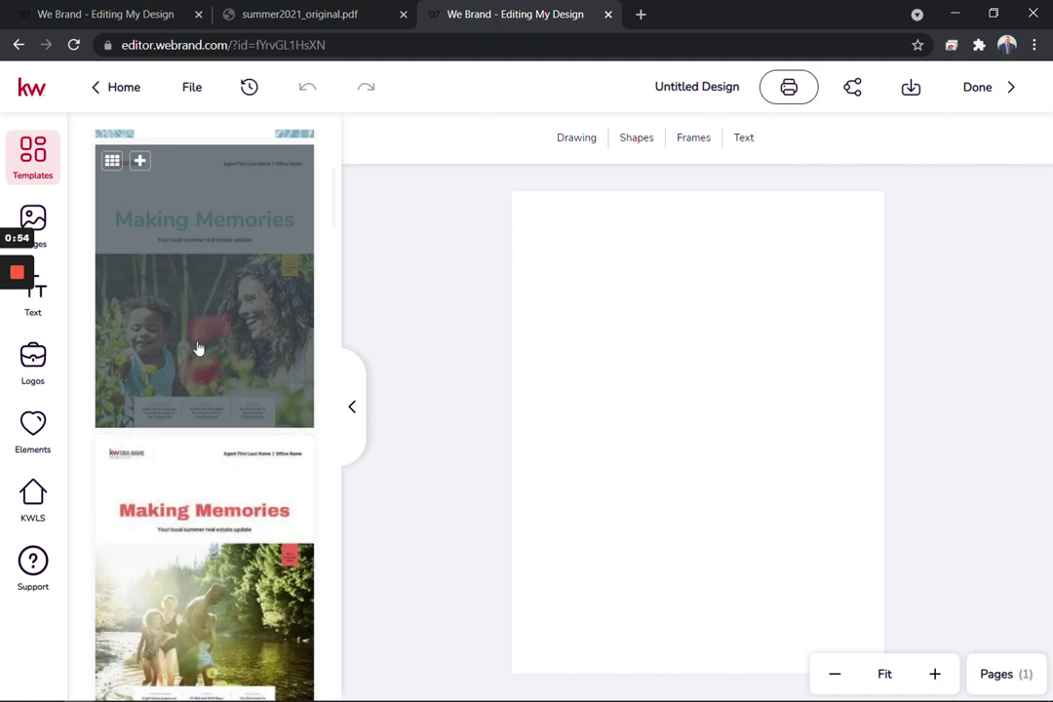
pyautogui.scroll(-2, 198, 348)
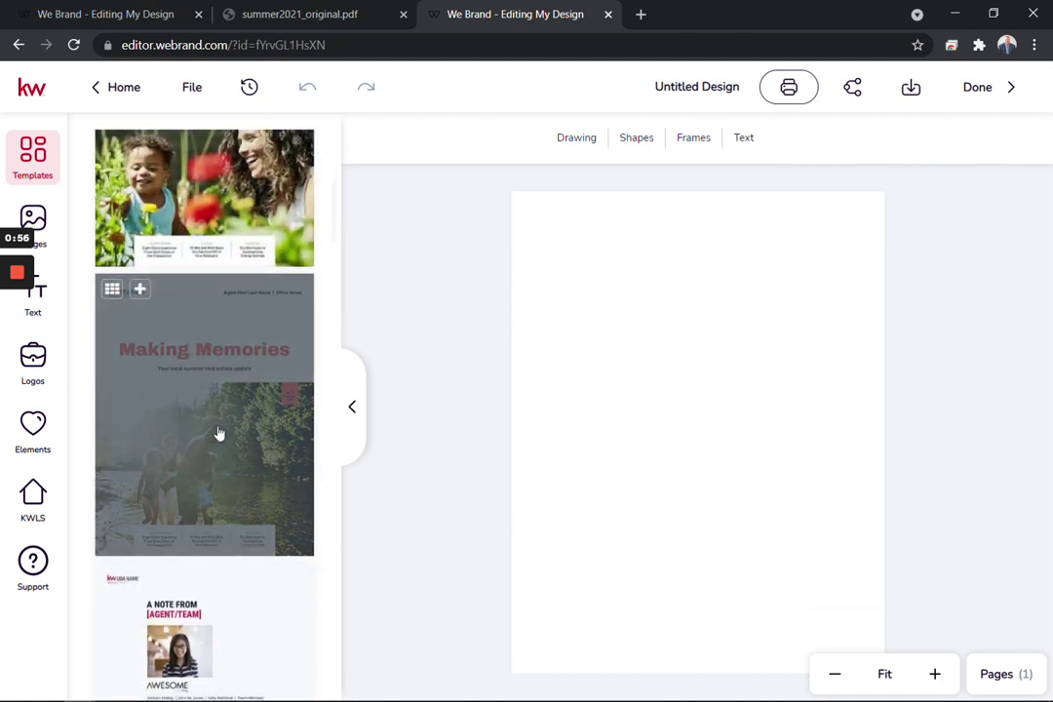
pyautogui.scroll(5, 219, 434)
pyautogui.scroll(-2, 219, 434)
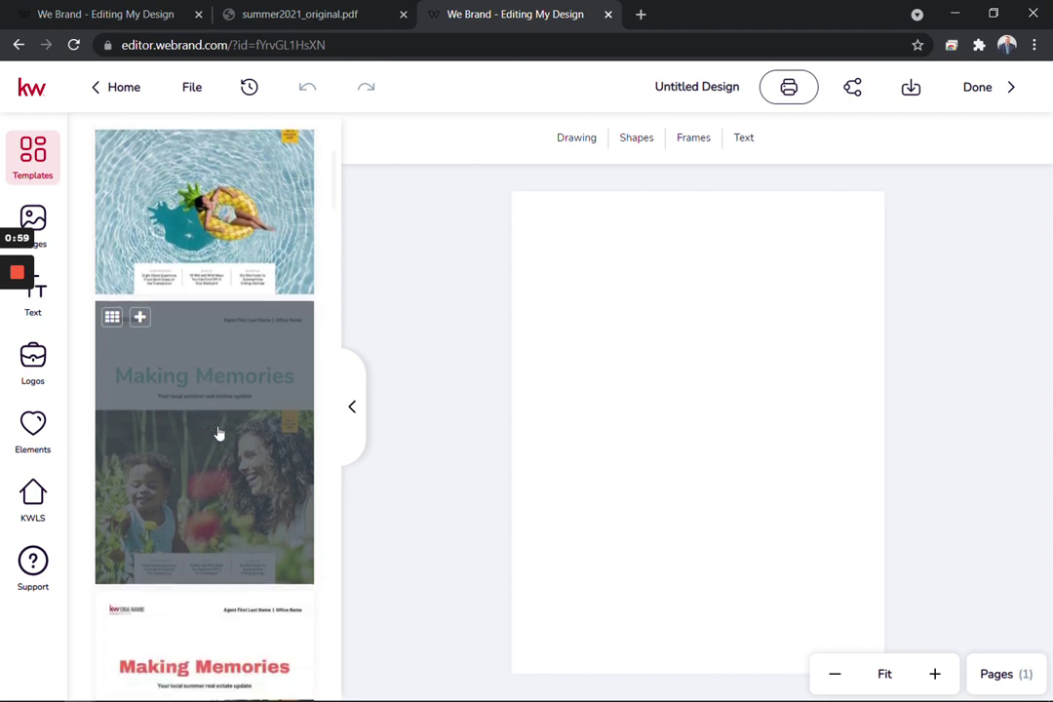
pyautogui.scroll(-2, 219, 434)
pyautogui.scroll(3, 220, 434)
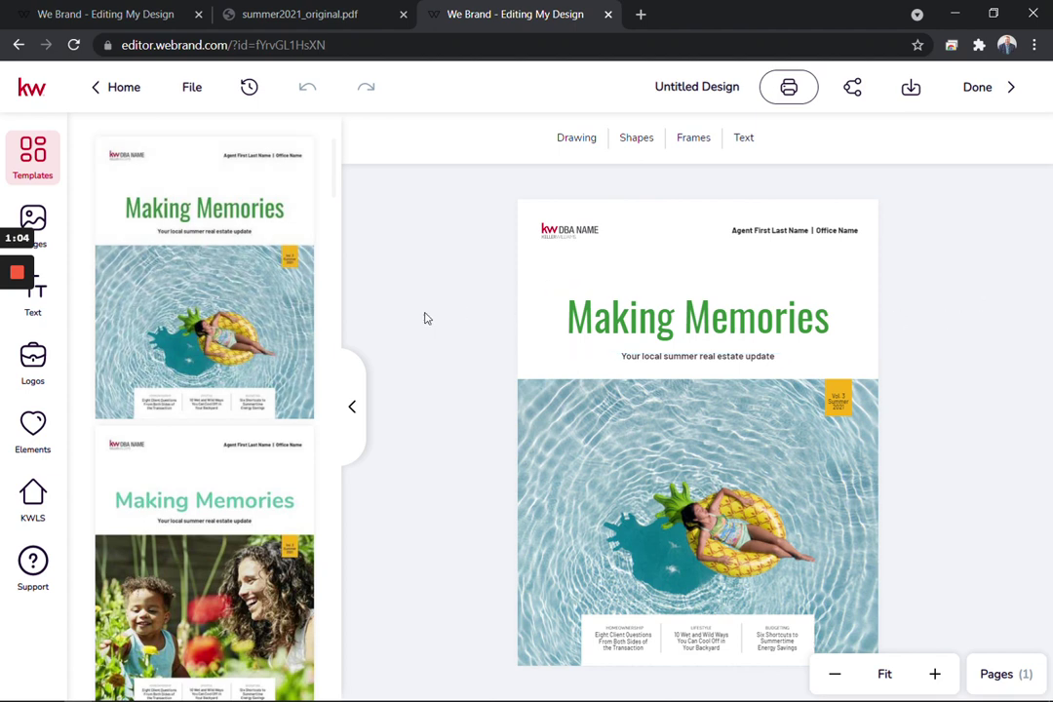
# Add the "A Note From [Agent/Team]" and "Quarter in Review" templates as new pages and show the page list.
pyautogui.scroll(-8, 160, 341)
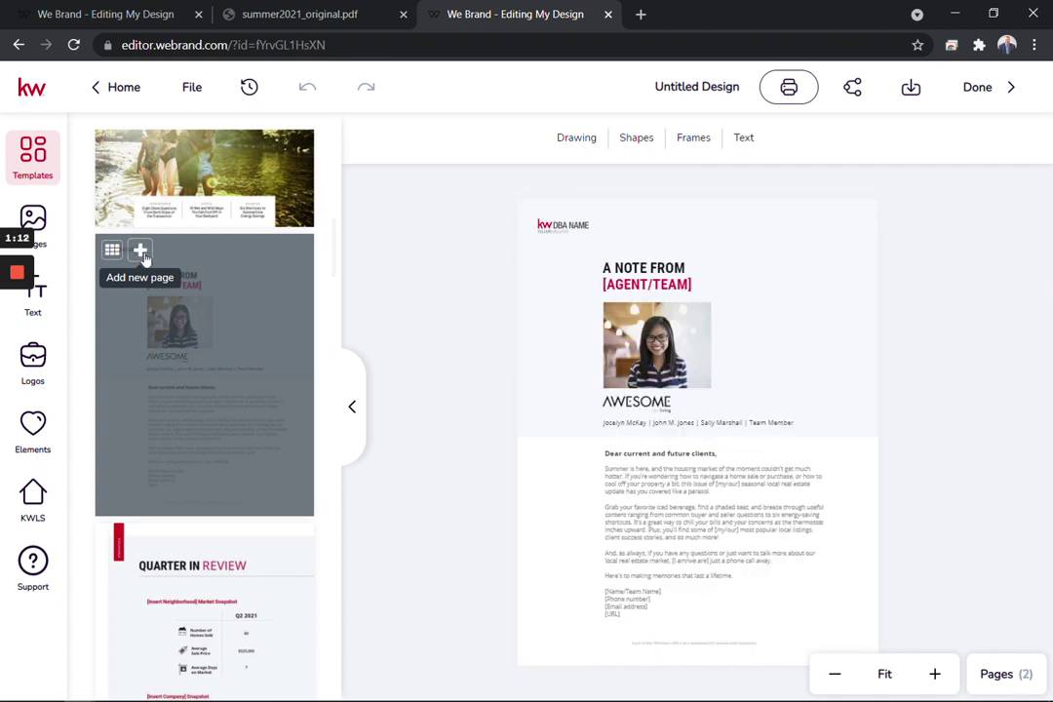
pyautogui.scroll(-3, 211, 524)
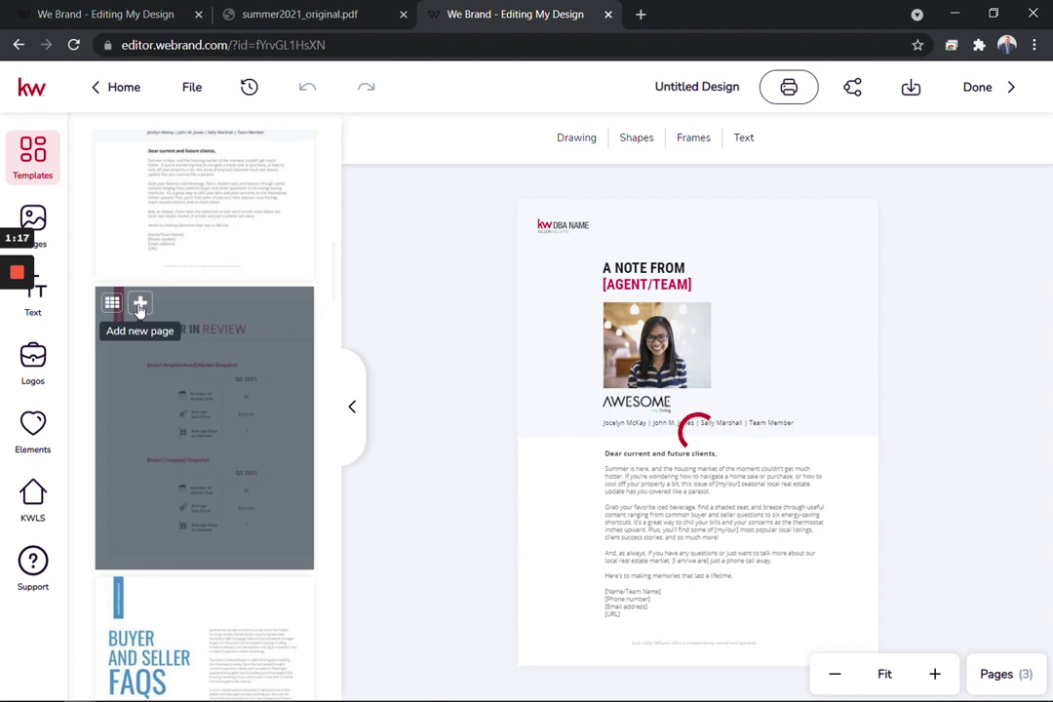
pyautogui.click(1002, 677)
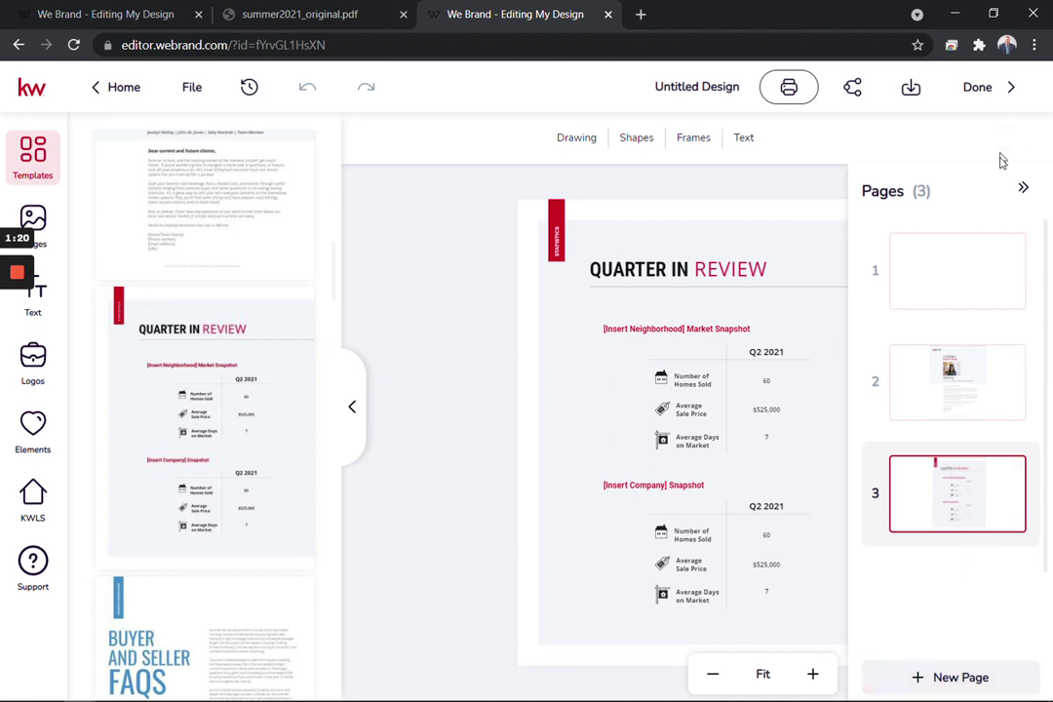
# Add the "Buyer and Seller FAQs" template and its "Four Frequently Asked" buyer and seller question templates as new pages.
pyautogui.moveTo(156, 608)
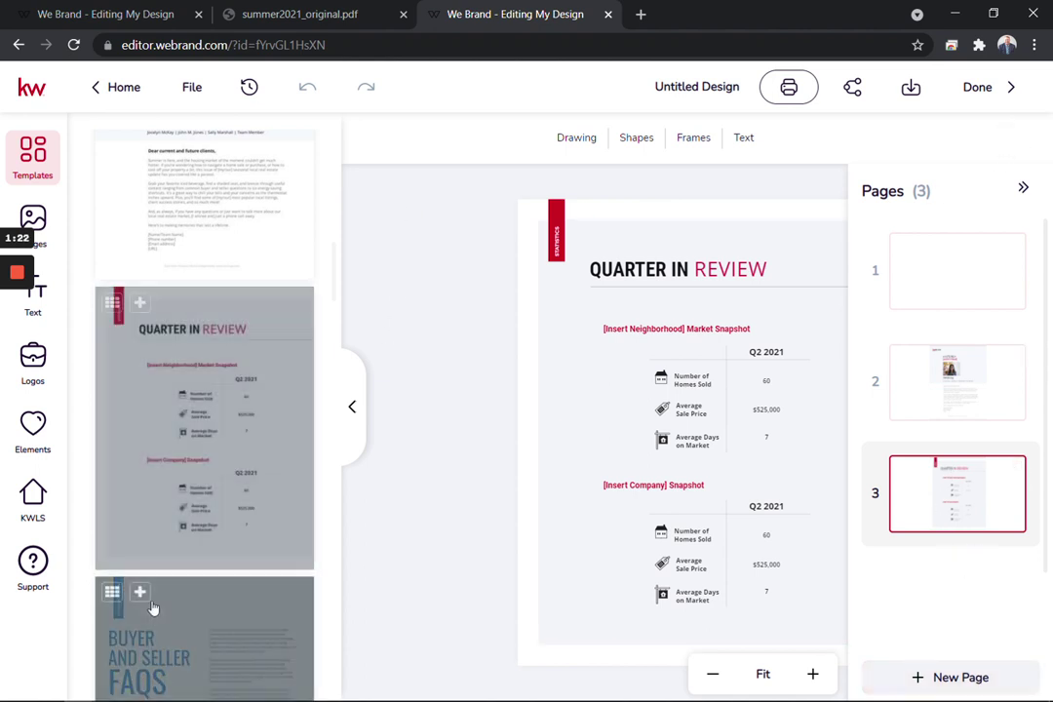
pyautogui.scroll(-2, 156, 595)
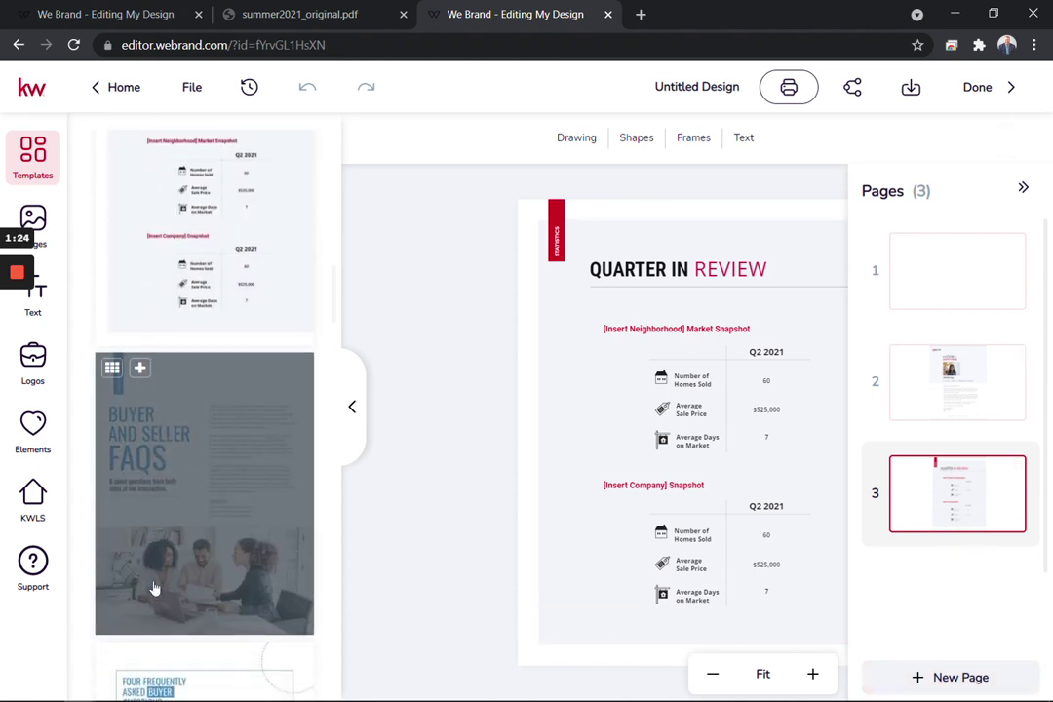
pyautogui.click(142, 368)
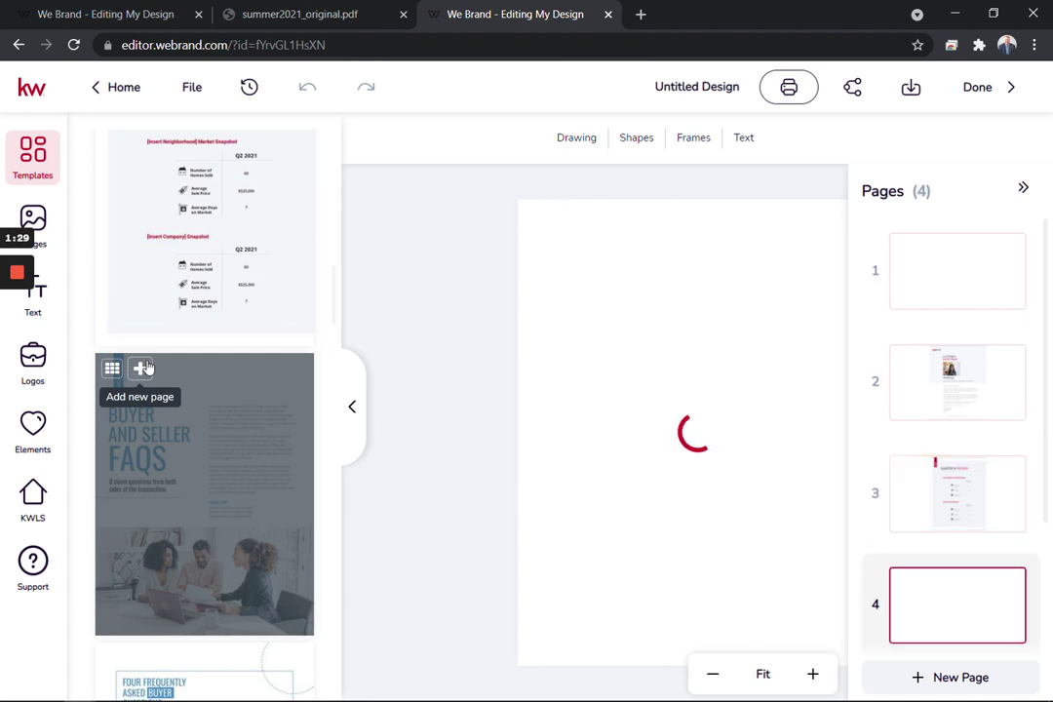
pyautogui.scroll(-3, 143, 351)
pyautogui.click(143, 328)
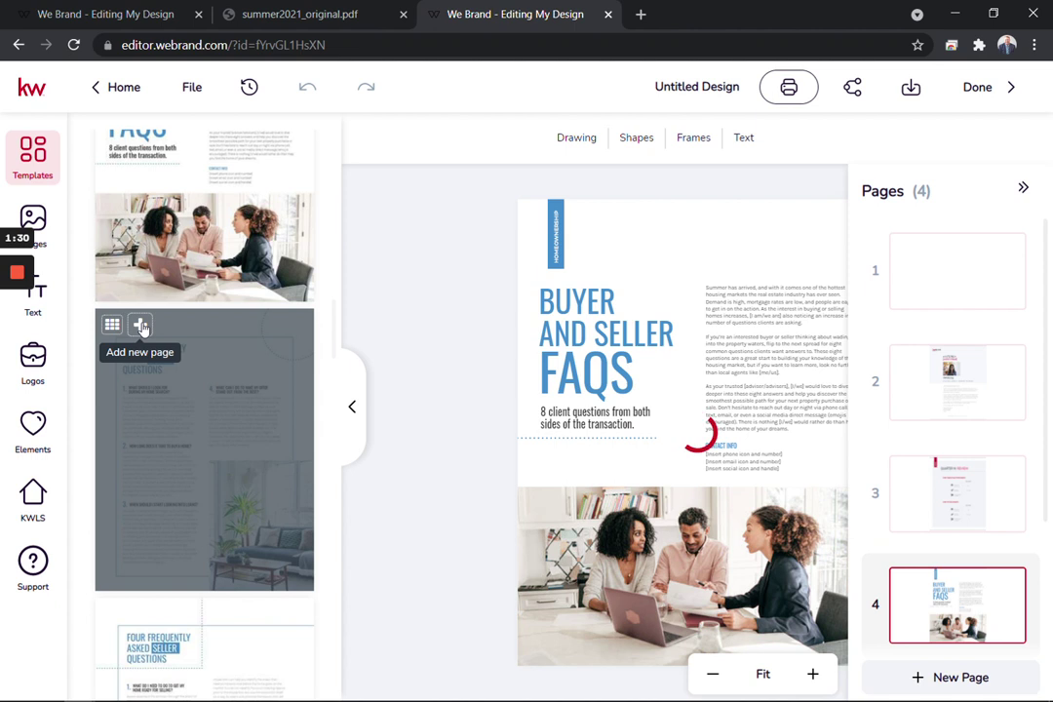
pyautogui.scroll(-5, 143, 337)
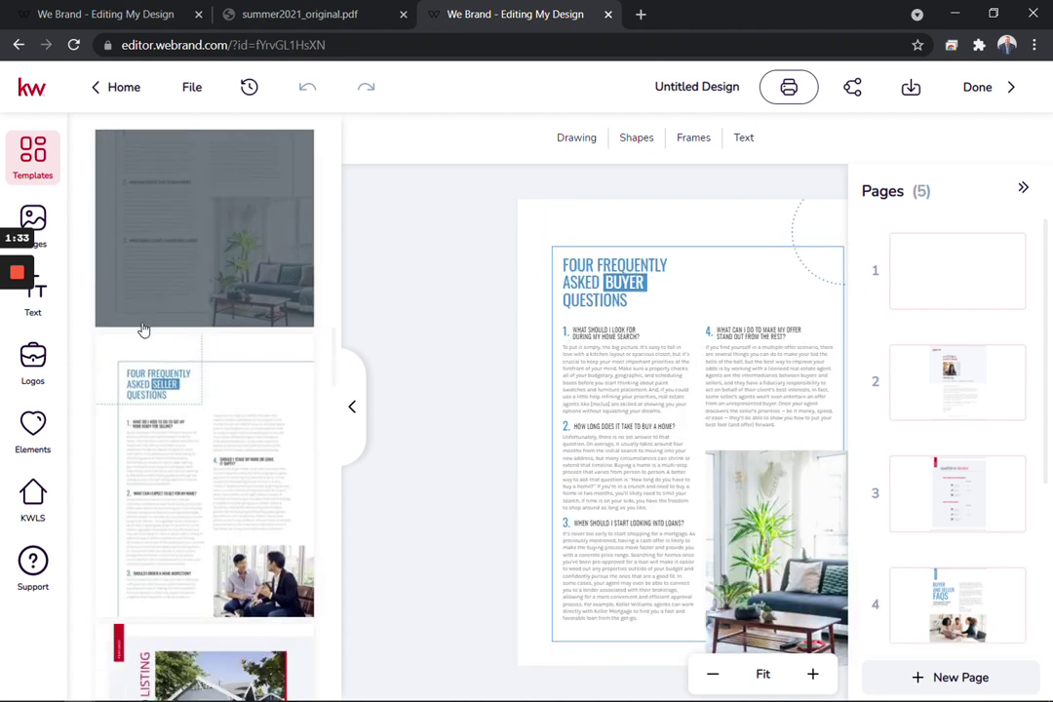
pyautogui.click(136, 359)
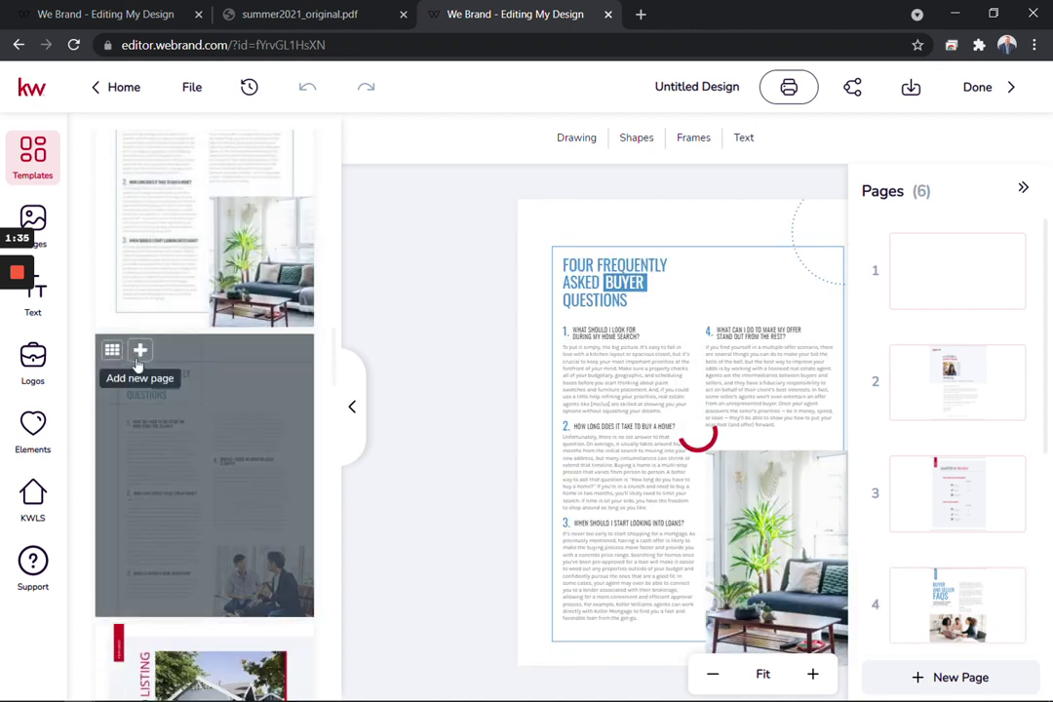
# Add the "Featured Listing" template and both "10 Wet and Wild Ways" templates, title and numbered list, as new pages.
pyautogui.scroll(-3, 136, 367)
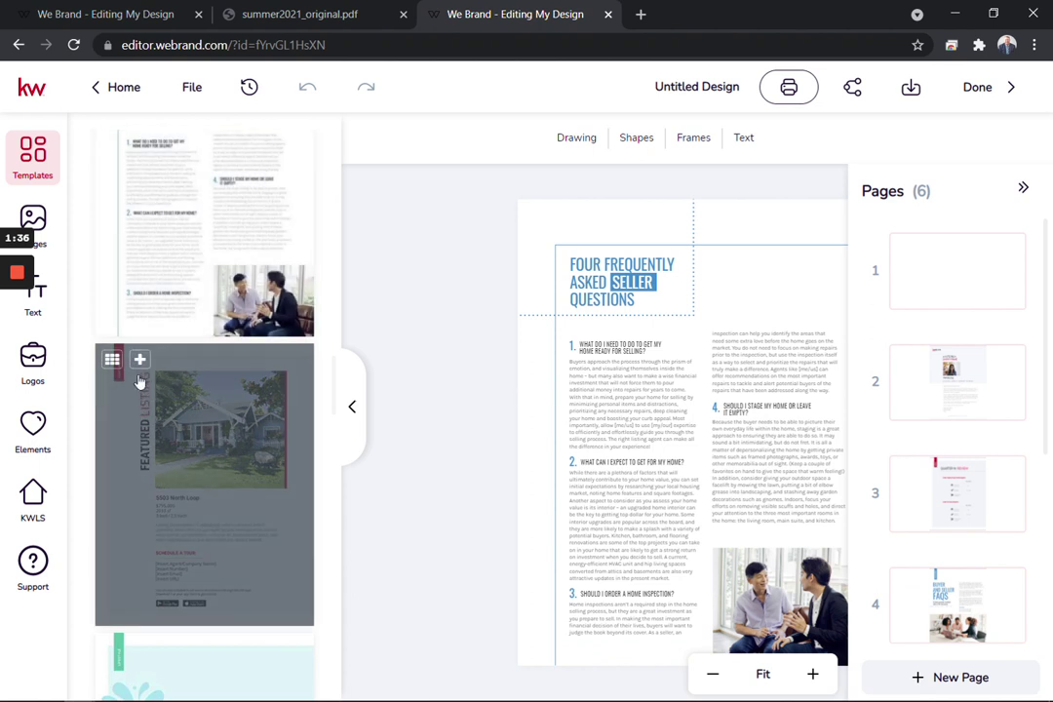
pyautogui.click(140, 361)
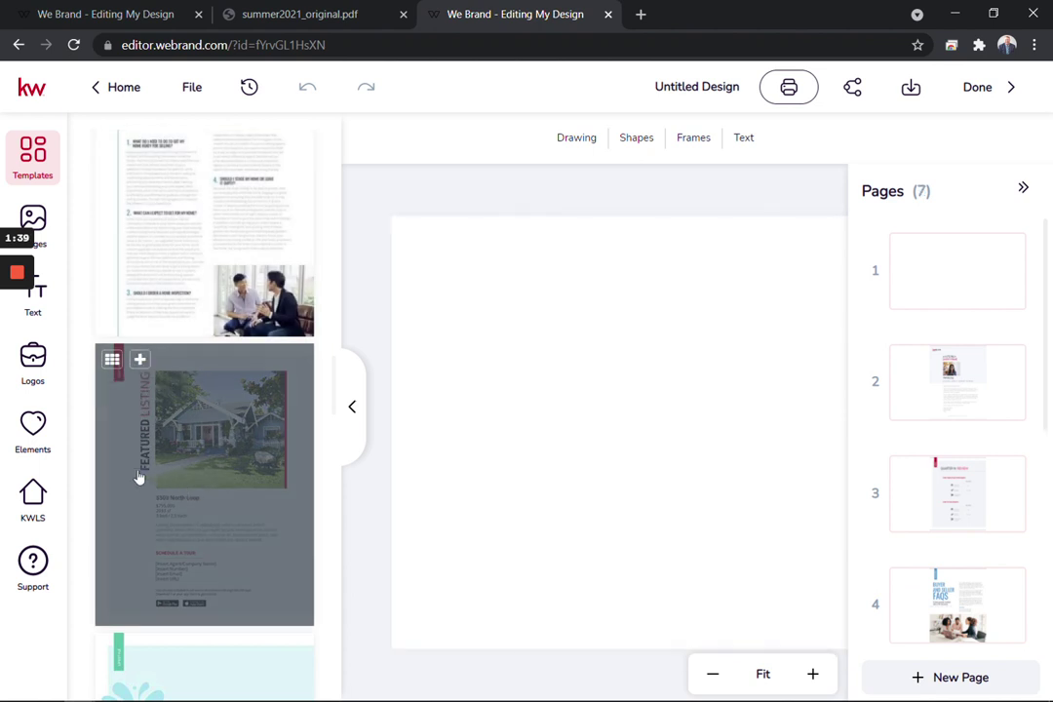
pyautogui.scroll(-3, 138, 478)
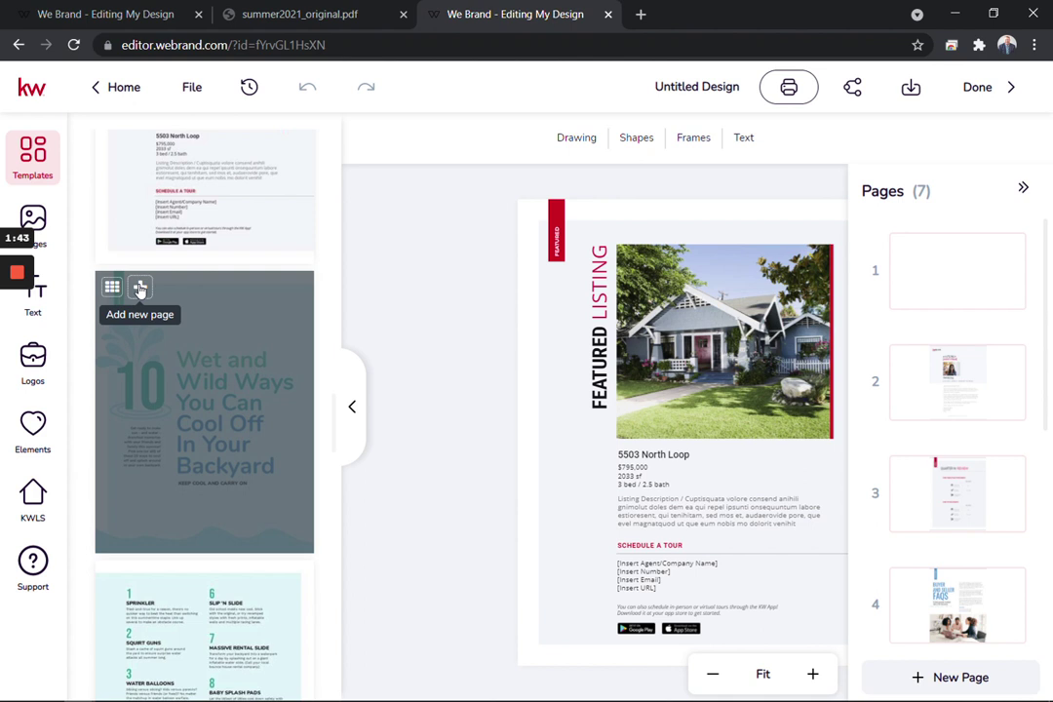
pyautogui.click(140, 288)
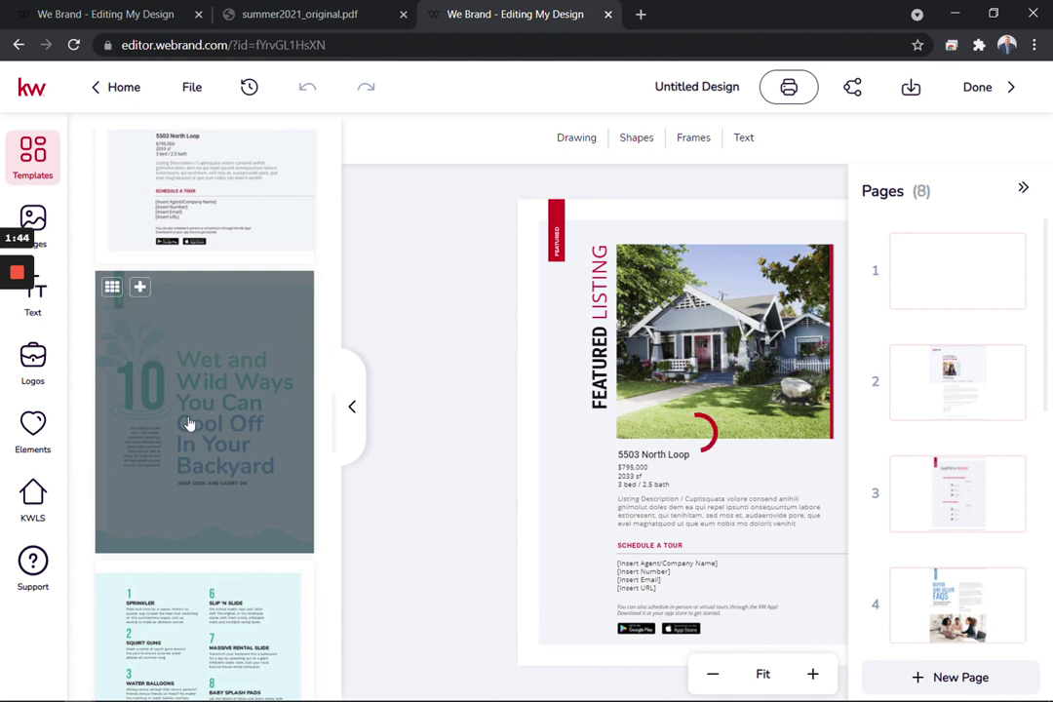
pyautogui.scroll(-3, 188, 425)
pyautogui.click(139, 351)
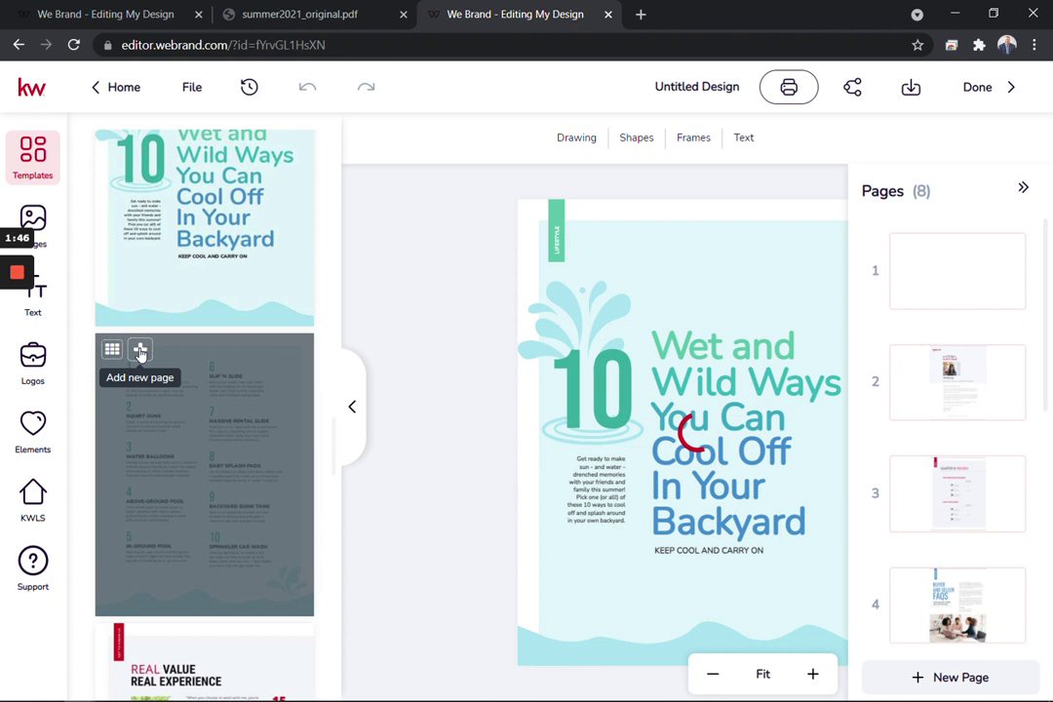
# Add the "Real Value Real Experience" and "Success Stories" templates as new pages.
pyautogui.scroll(-4, 141, 357)
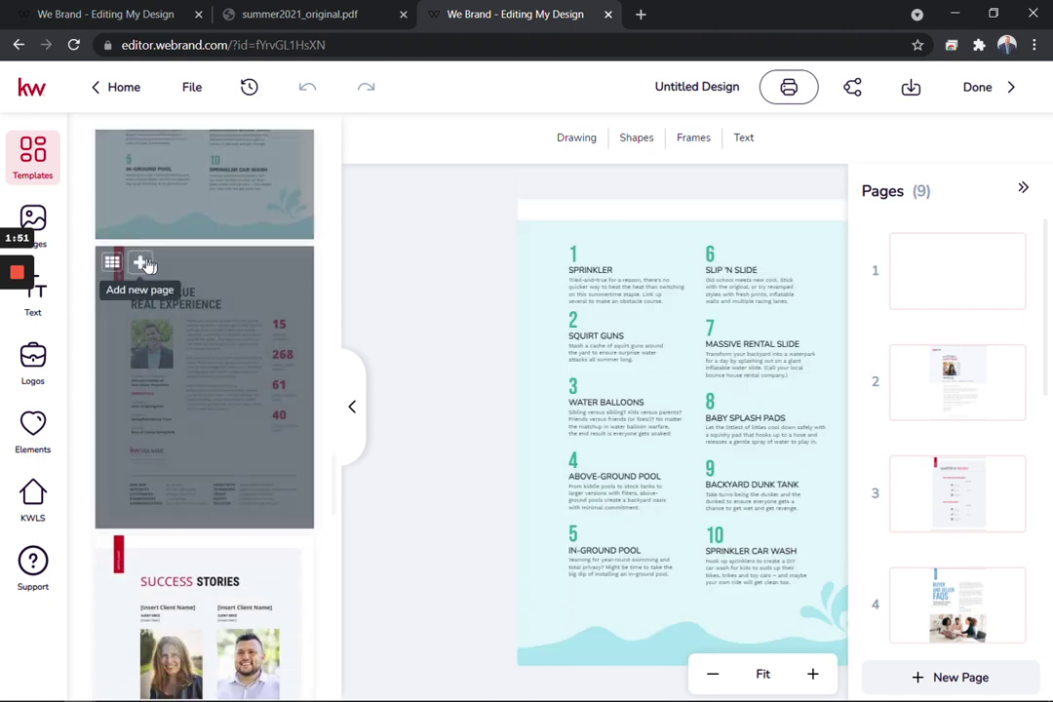
pyautogui.click(141, 263)
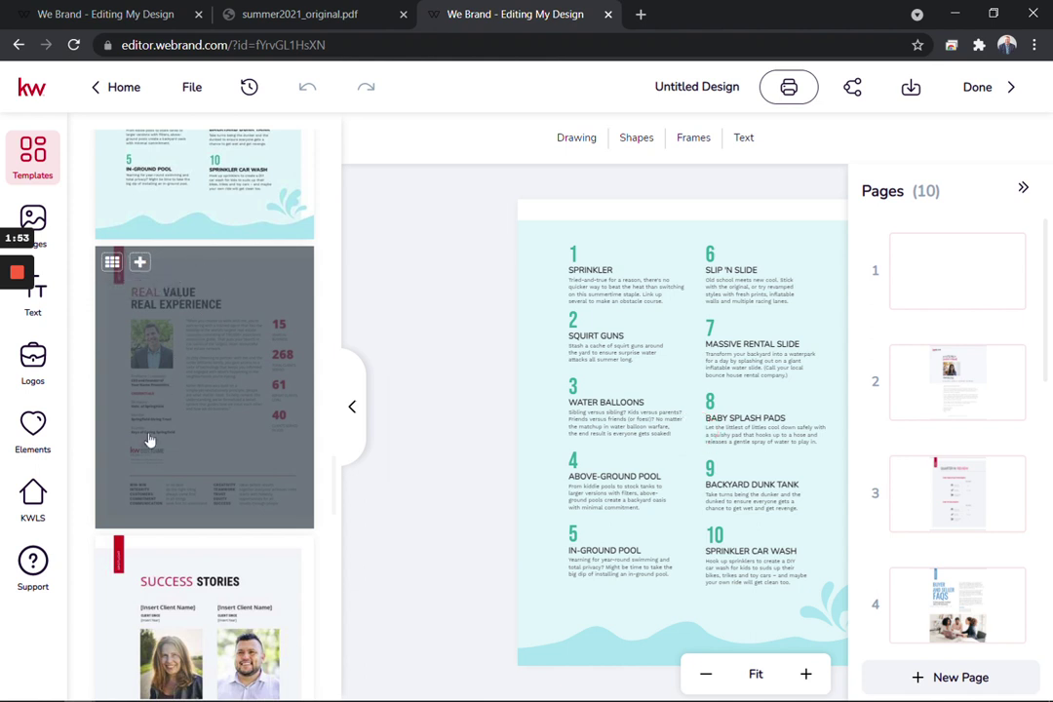
pyautogui.scroll(-1, 148, 439)
pyautogui.scroll(-1, 149, 446)
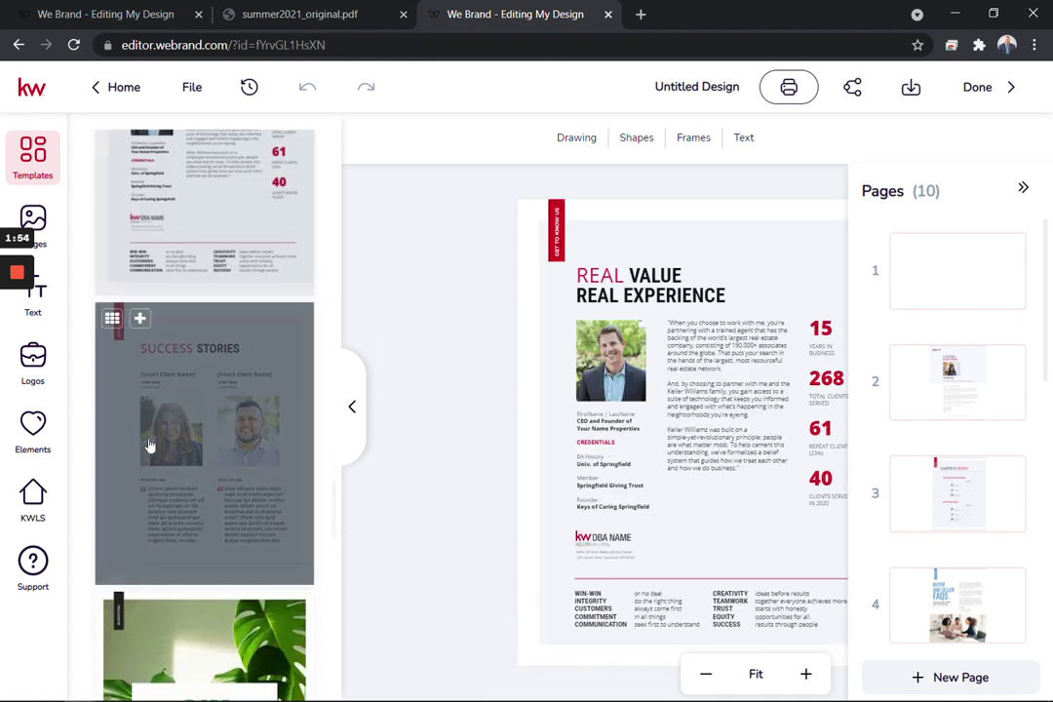
pyautogui.click(141, 319)
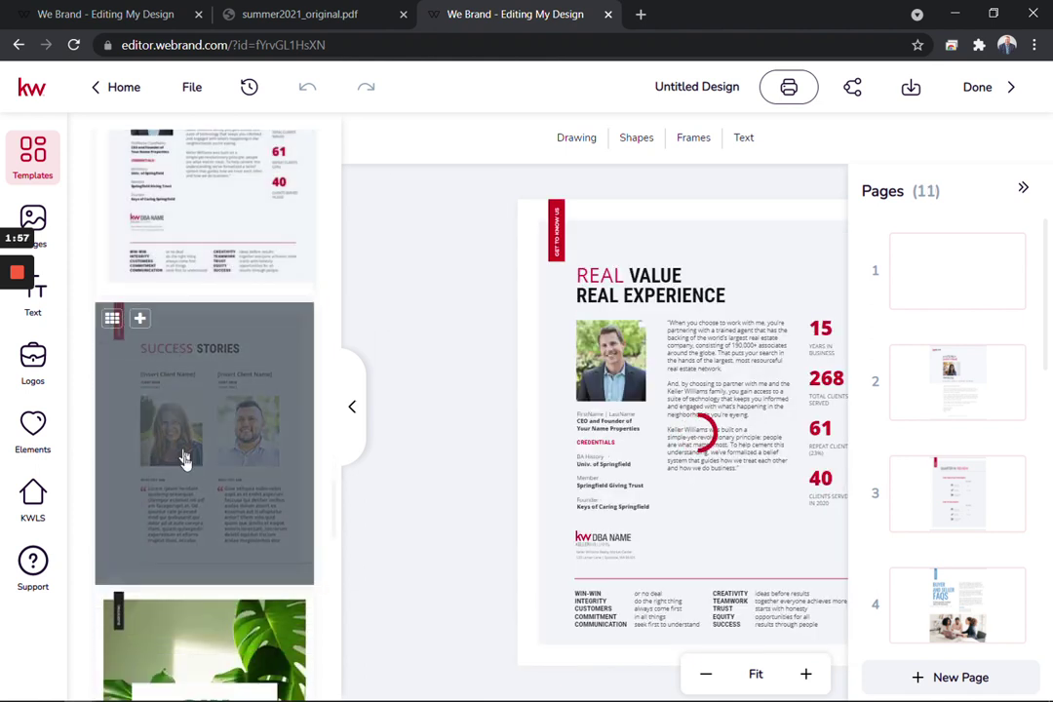
# Add the "Six Shortcuts to Summertime Energy Savings" template and its accompanying energy tips template as new pages.
pyautogui.scroll(-2, 193, 495)
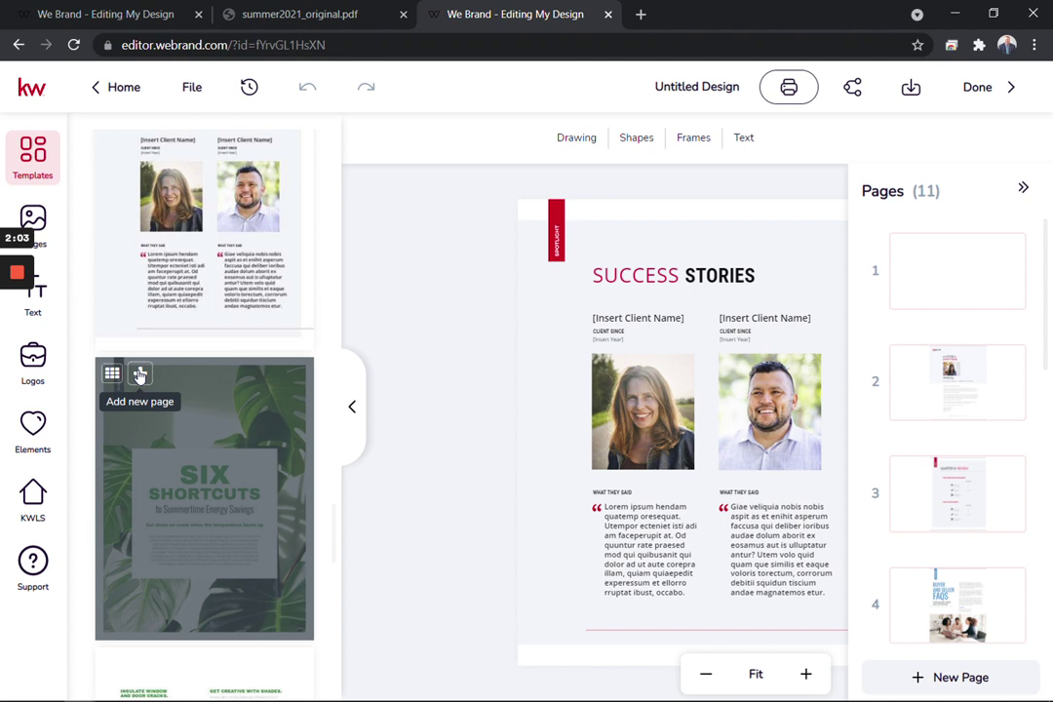
pyautogui.click(140, 375)
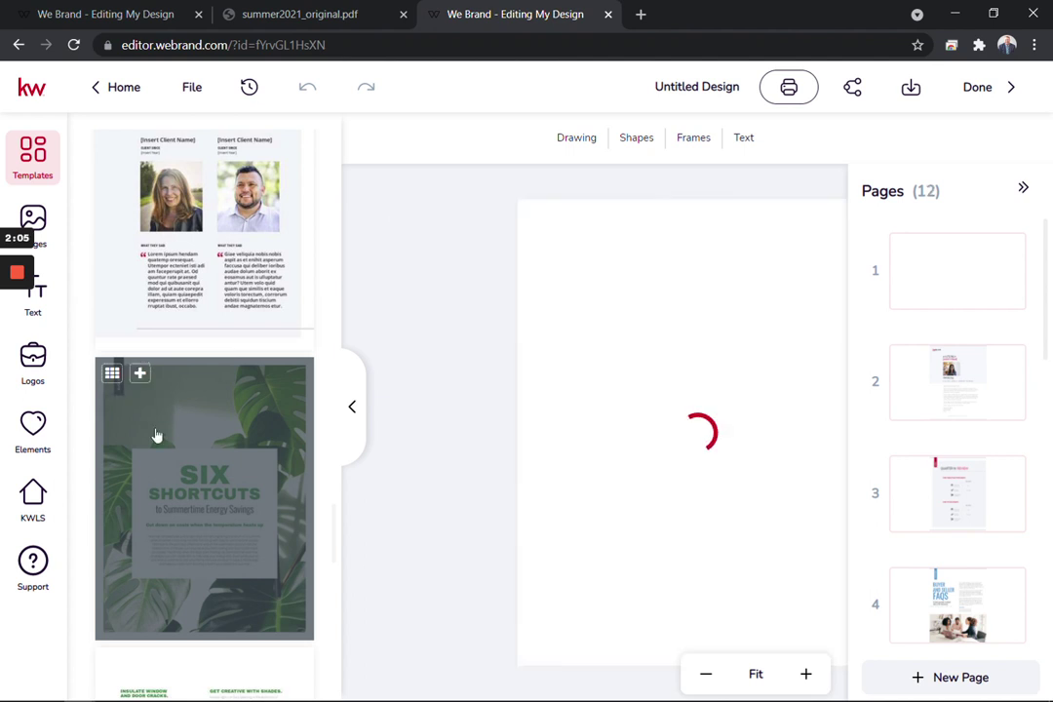
pyautogui.scroll(-3, 156, 435)
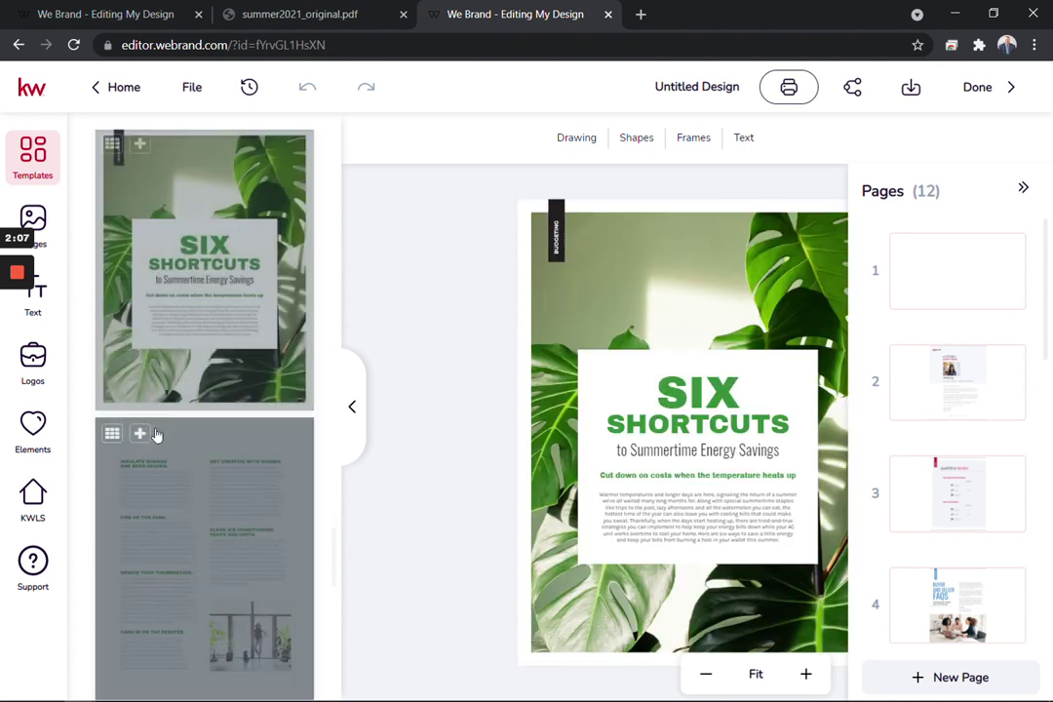
pyautogui.click(141, 392)
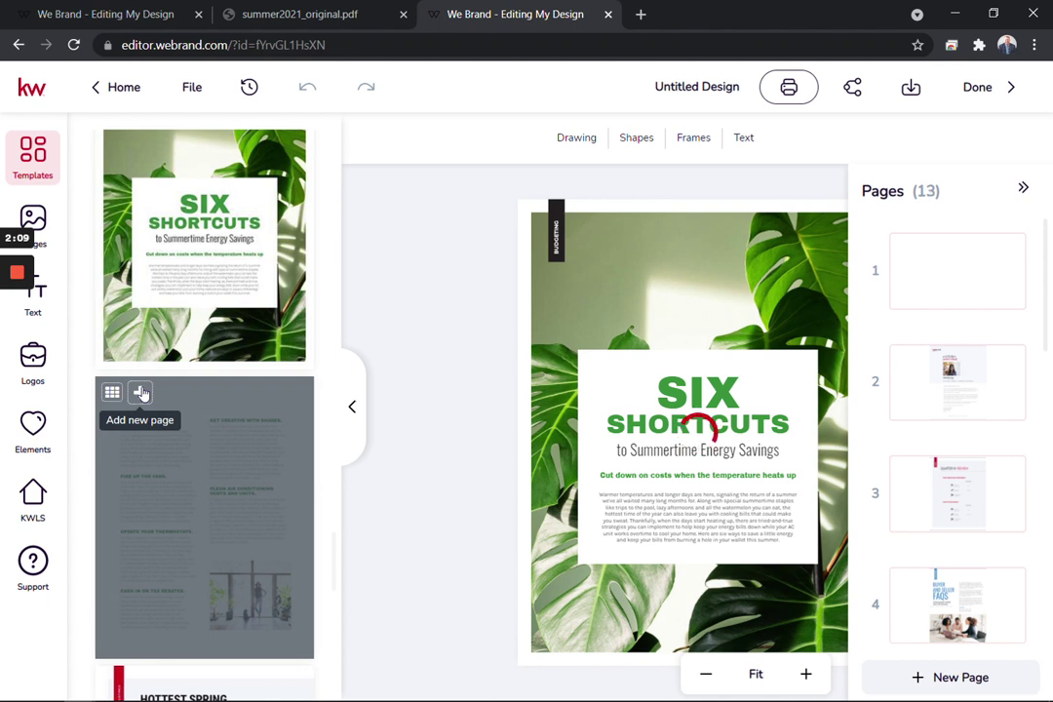
# Add the "Hottest Spring Listings" template as a new page.
pyautogui.scroll(-1, 142, 395)
pyautogui.scroll(-3, 143, 394)
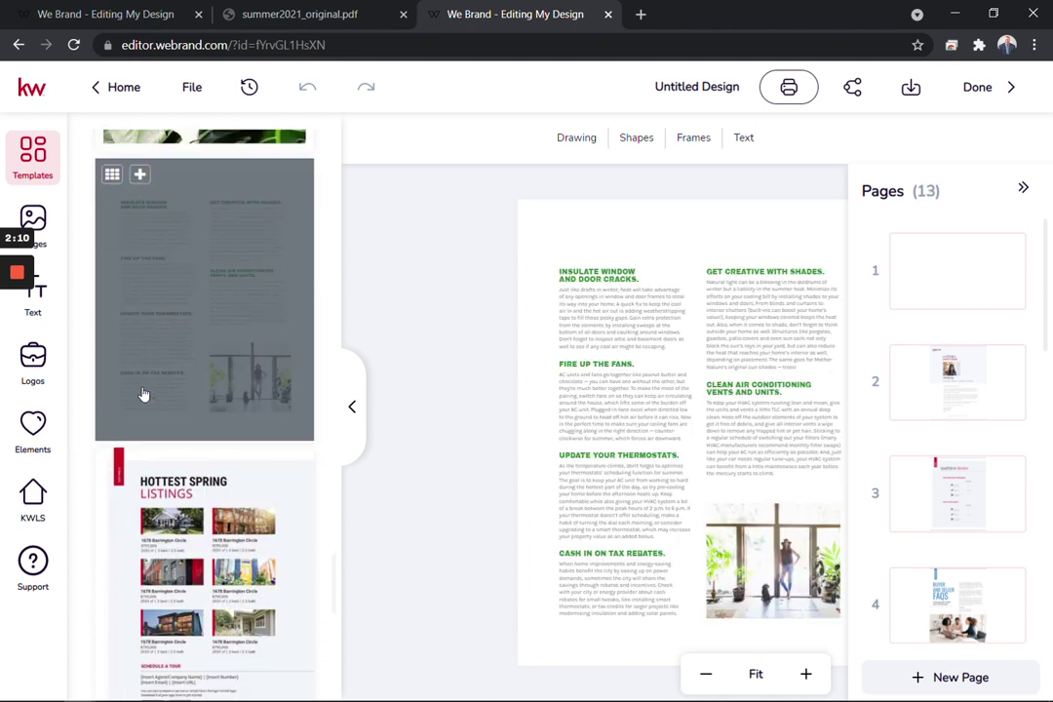
pyautogui.click(141, 376)
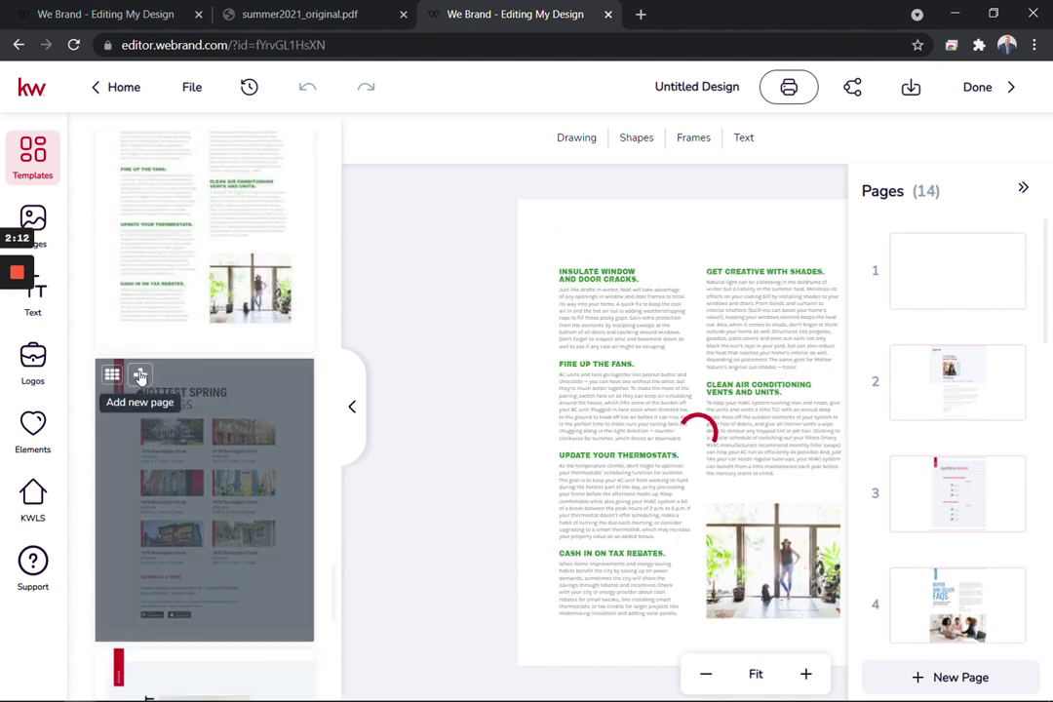
# Add the "Ask an Agent" template and the "Stay In. Search On." template with app store badges as new pages.
pyautogui.scroll(-2, 141, 378)
pyautogui.scroll(-1, 141, 378)
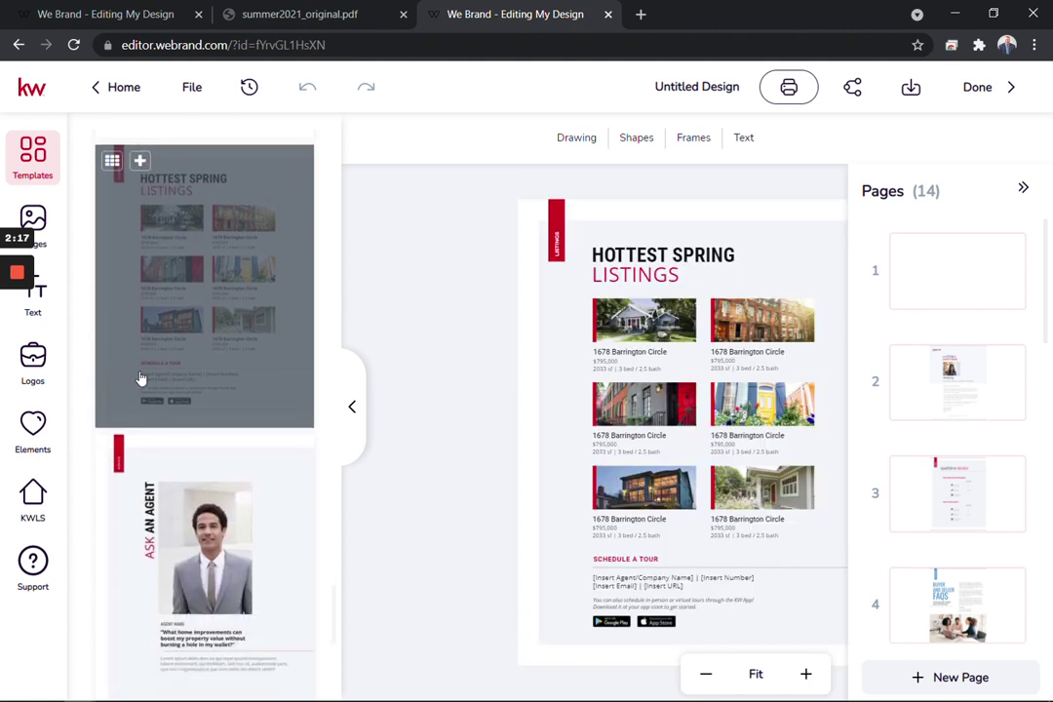
pyautogui.scroll(-2, 142, 378)
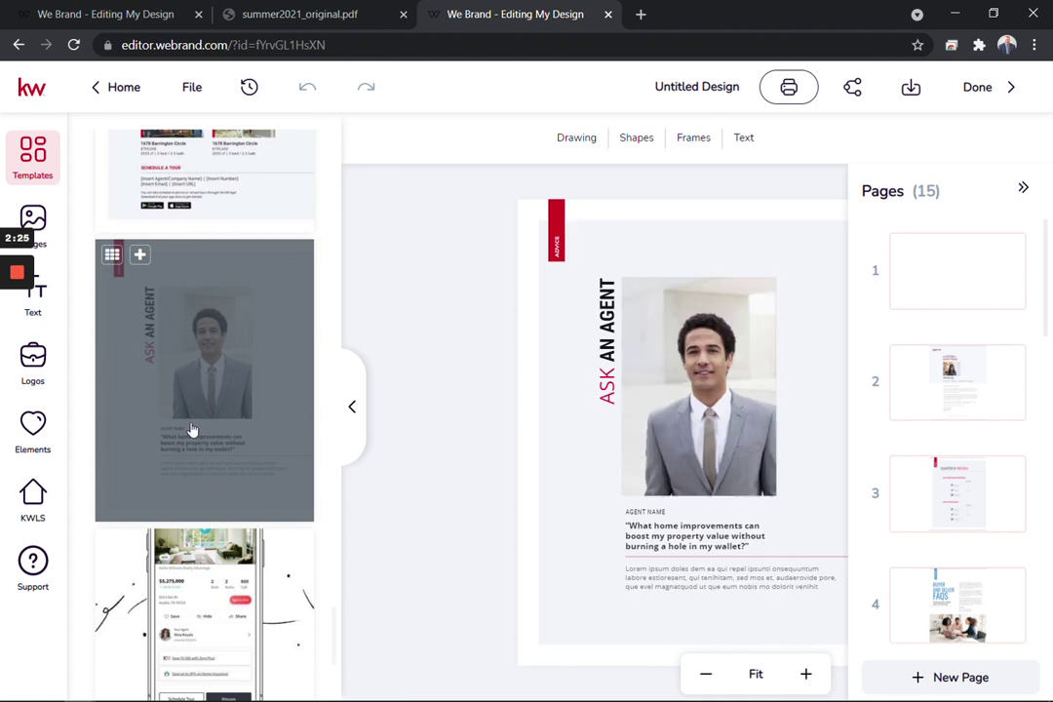
pyautogui.scroll(-4, 193, 430)
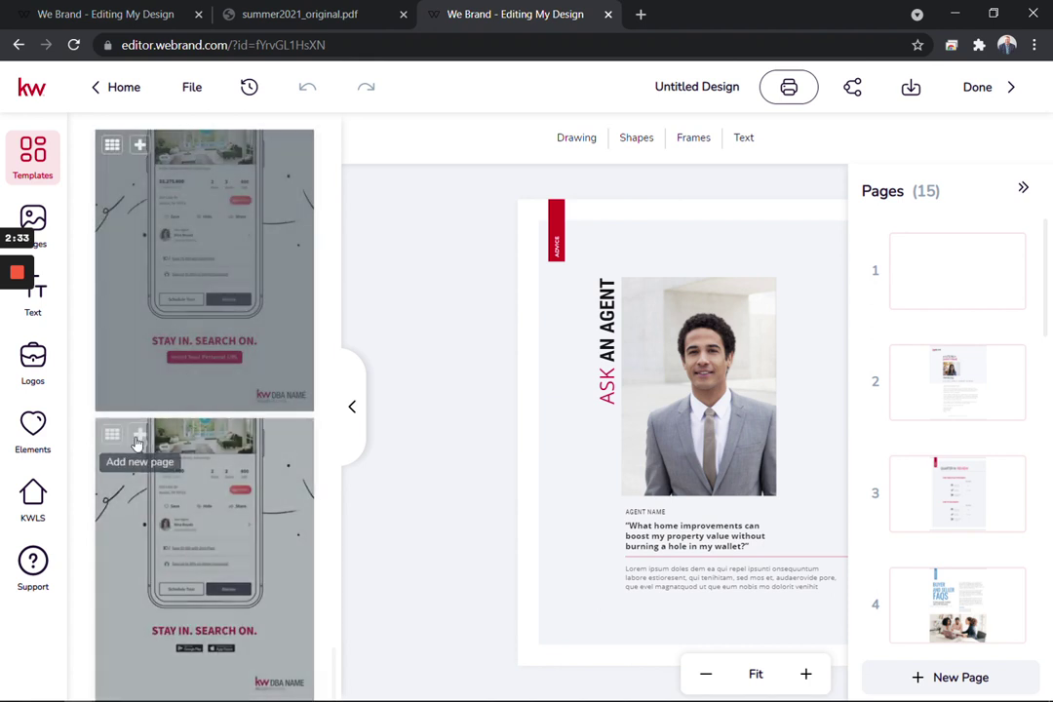
pyautogui.click(141, 435)
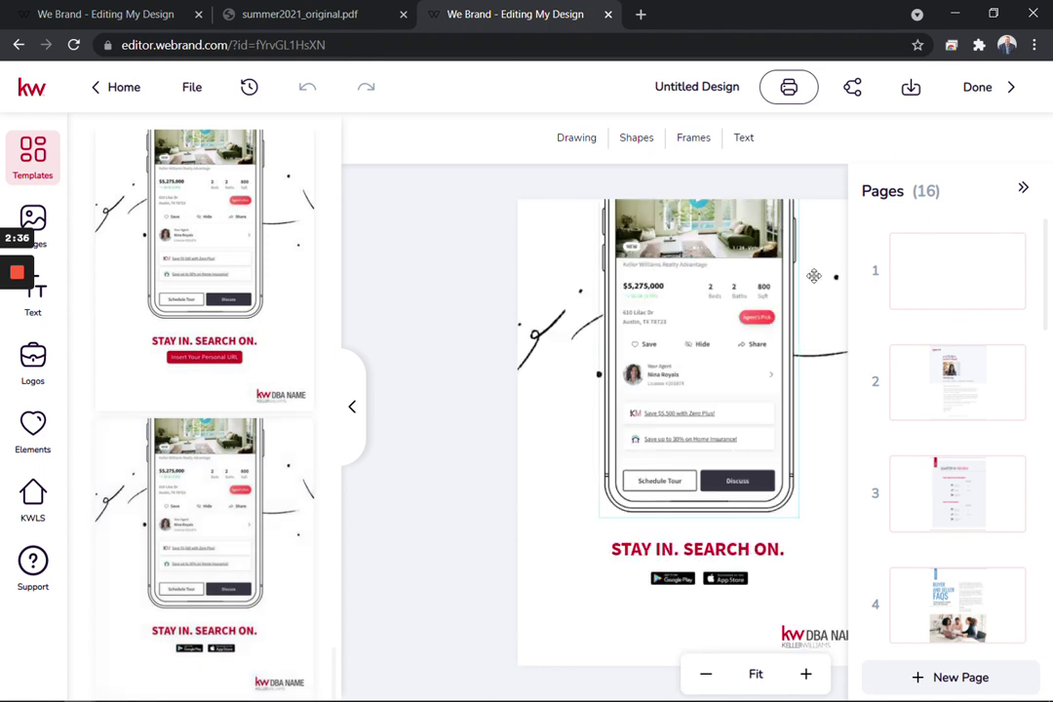
# Collapse the template library and open the "Making Memories" cover on page 1 for editing.
pyautogui.scroll(-3, 967, 289)
pyautogui.scroll(-12, 967, 289)
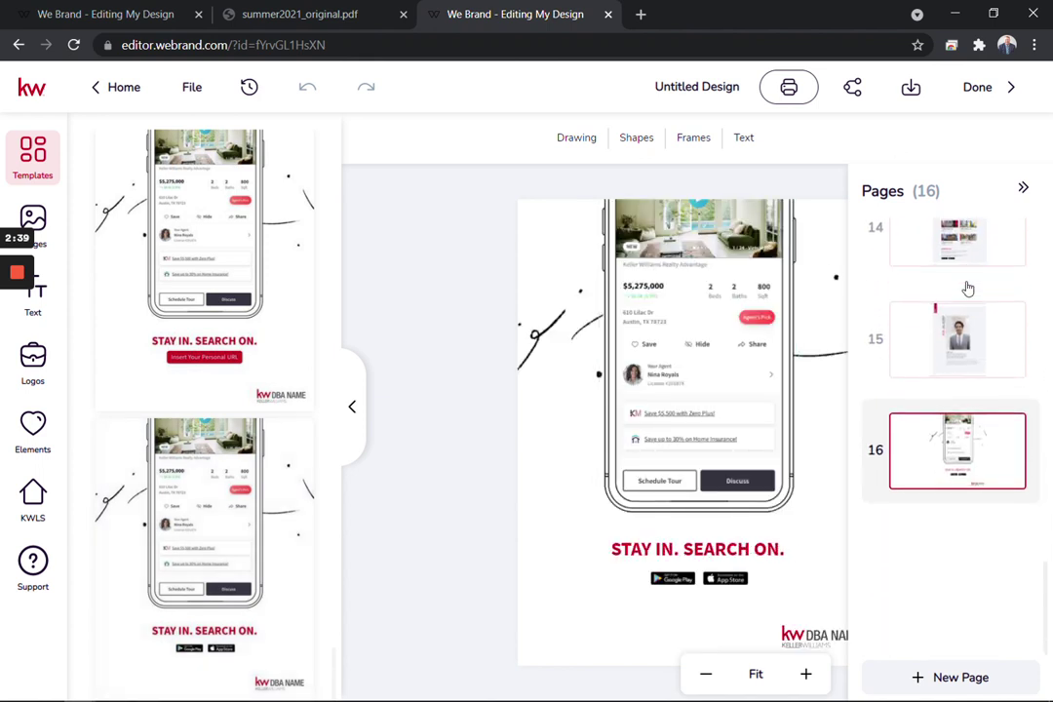
pyautogui.scroll(7, 968, 288)
pyautogui.scroll(8, 968, 288)
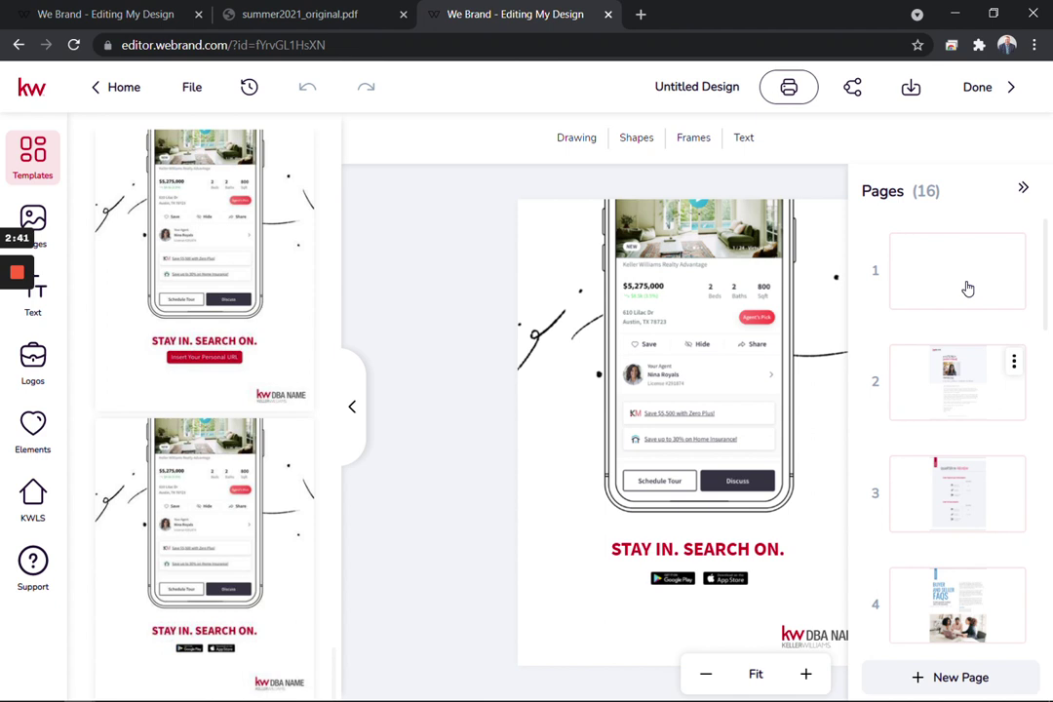
pyautogui.moveTo(311, 322)
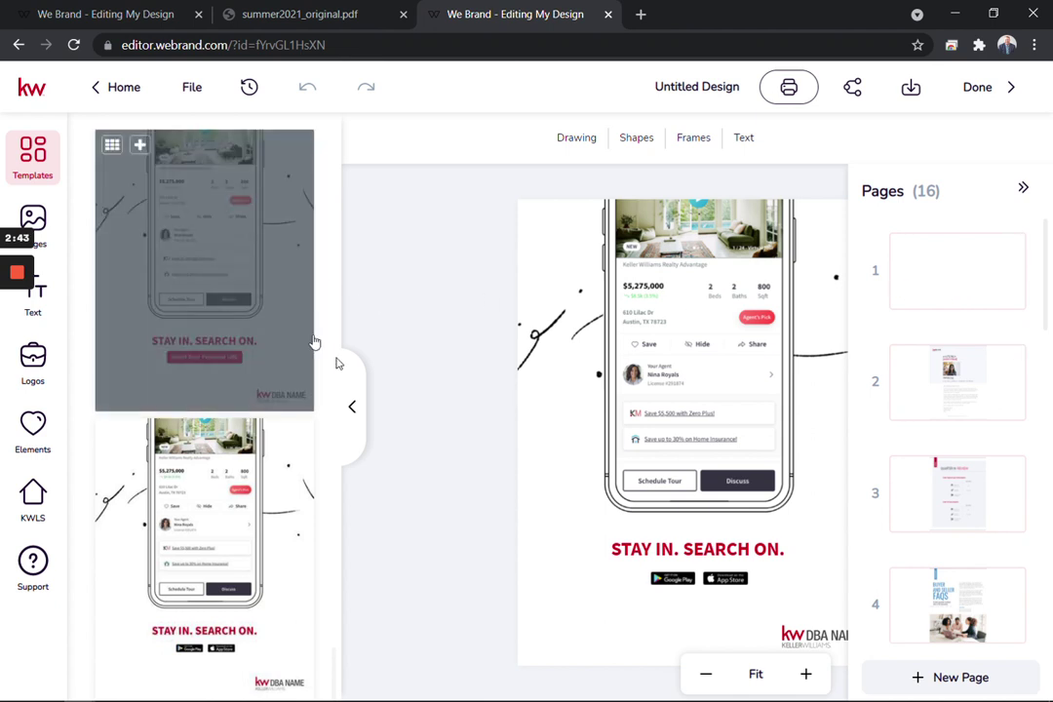
pyautogui.click(352, 406)
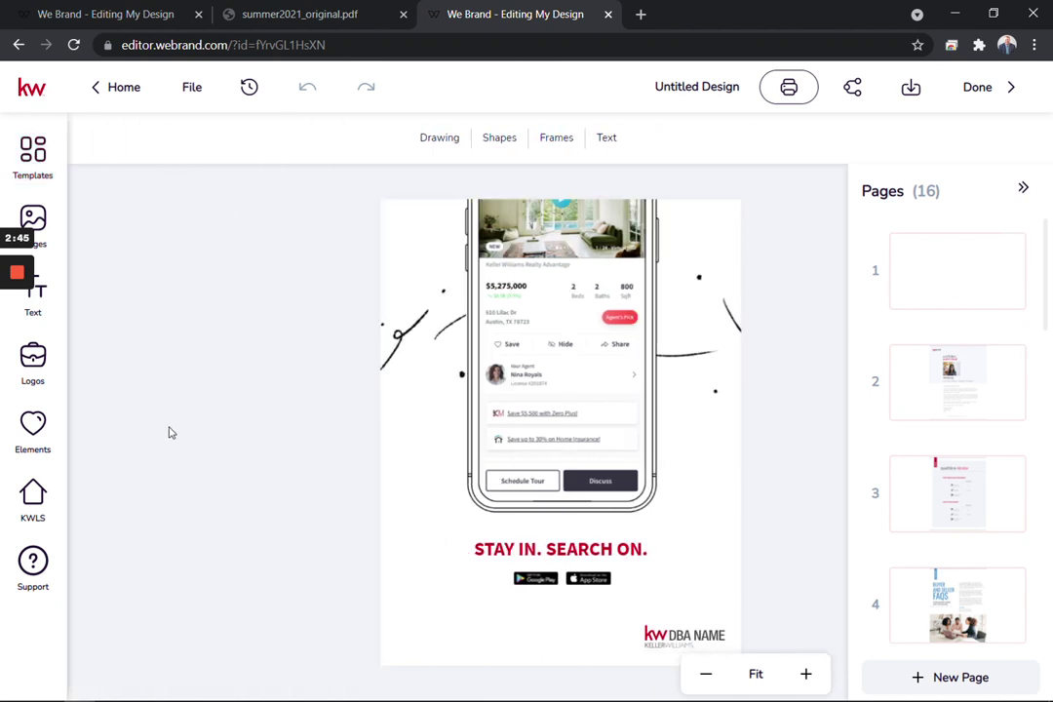
pyautogui.click(933, 273)
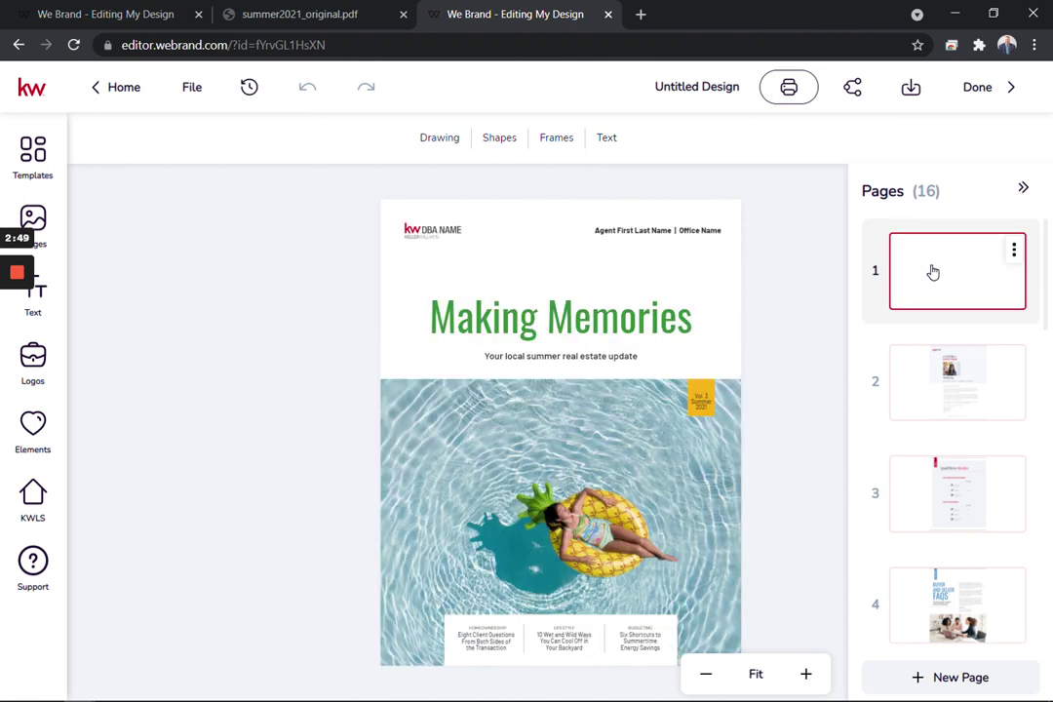
# Replace the cover's placeholder logo with the dark-lettered Keller Williams Realty Professionals logo and delete the agent and office name line.
pyautogui.click(449, 227)
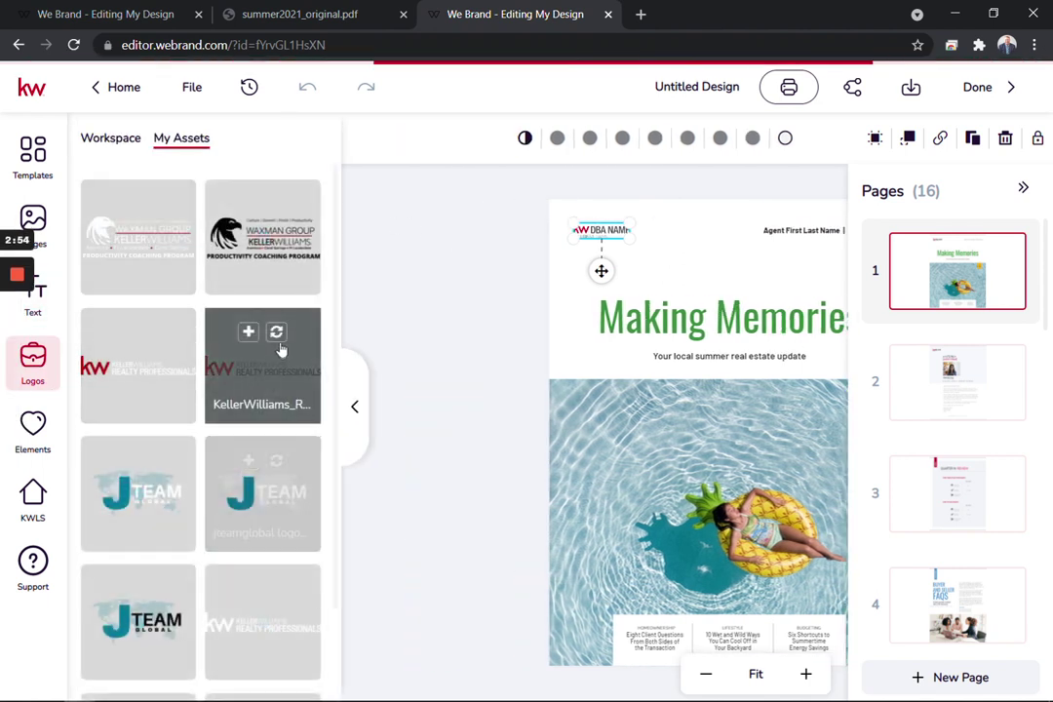
pyautogui.click(278, 334)
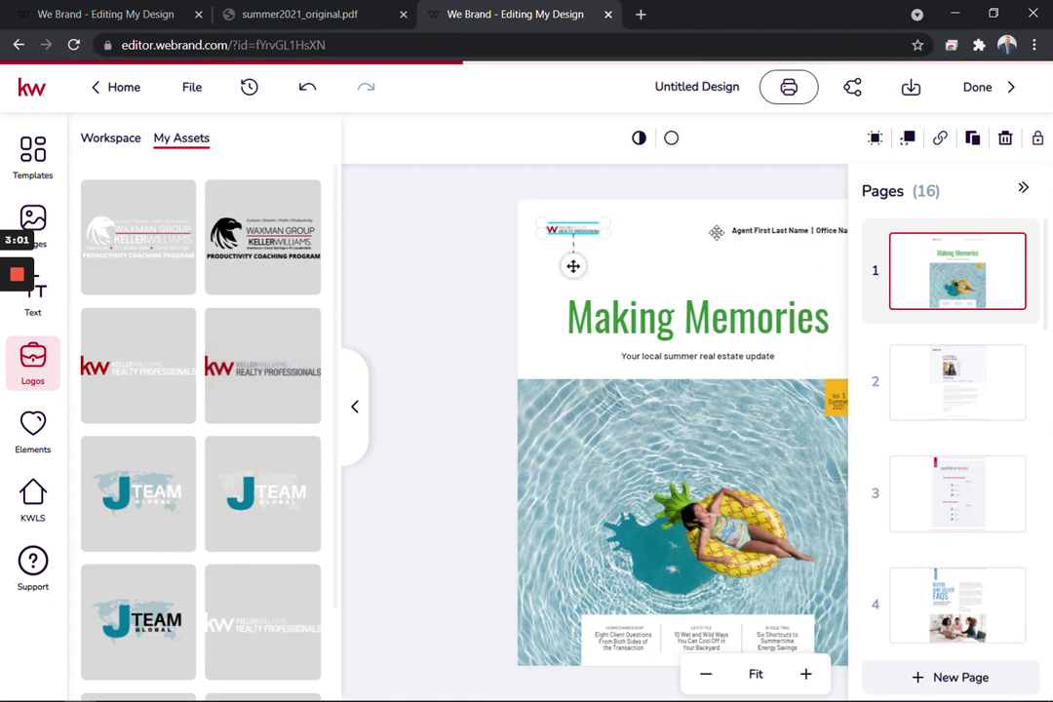
pyautogui.click(770, 230)
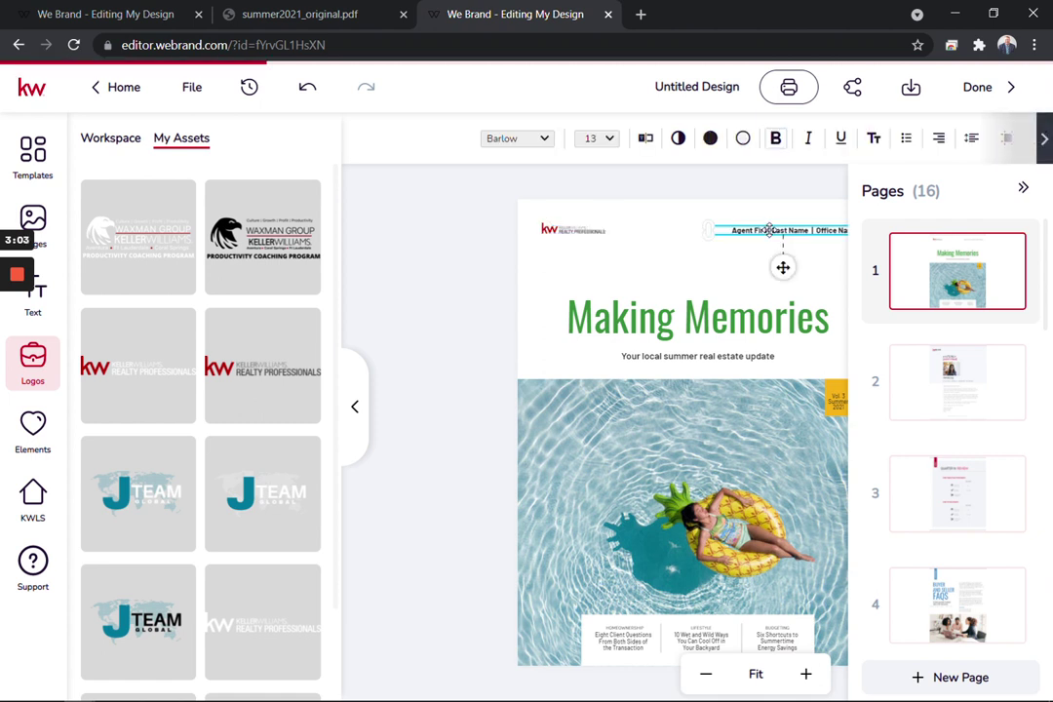
pyautogui.press('Delete')
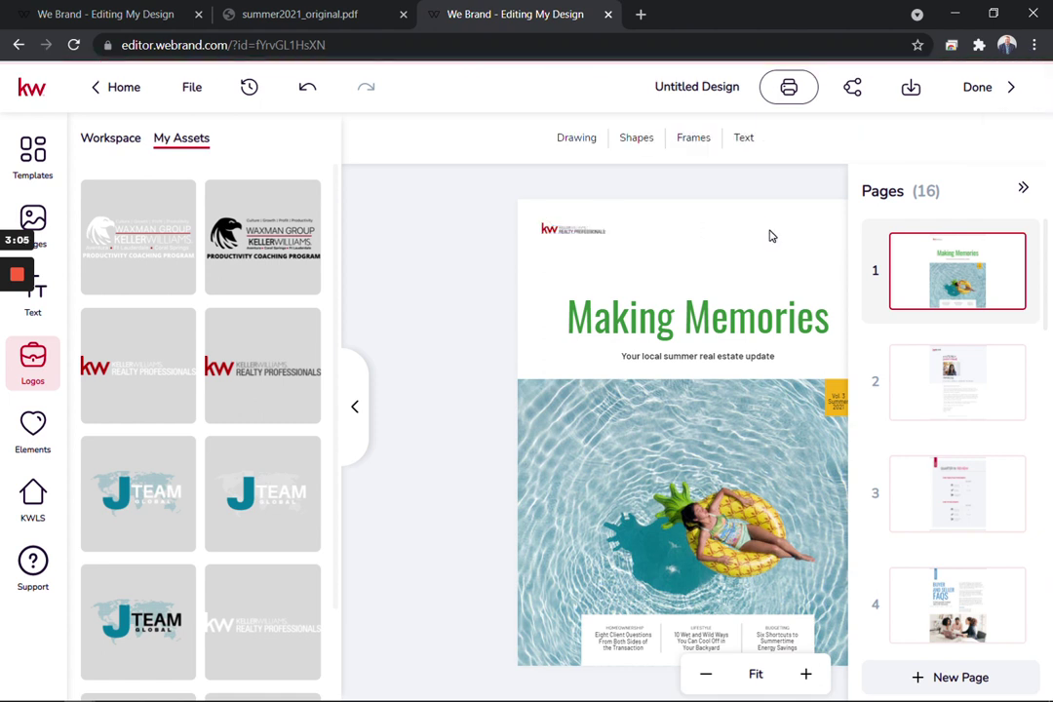
# Add the black-lettered J Team Global logo at reduced size in the cover's upper-right corner and enlarge the Keller Williams logo.
pyautogui.click(148, 617)
pyautogui.moveTo(719, 494); pyautogui.dragTo(766, 247)
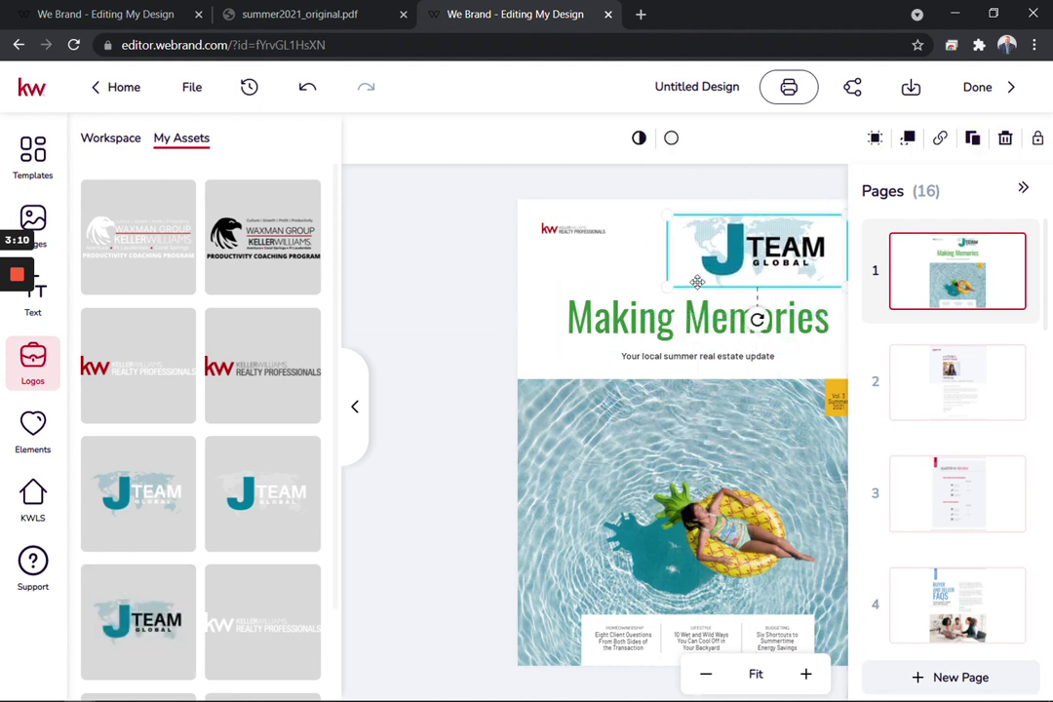
pyautogui.moveTo(668, 291); pyautogui.dragTo(766, 271)
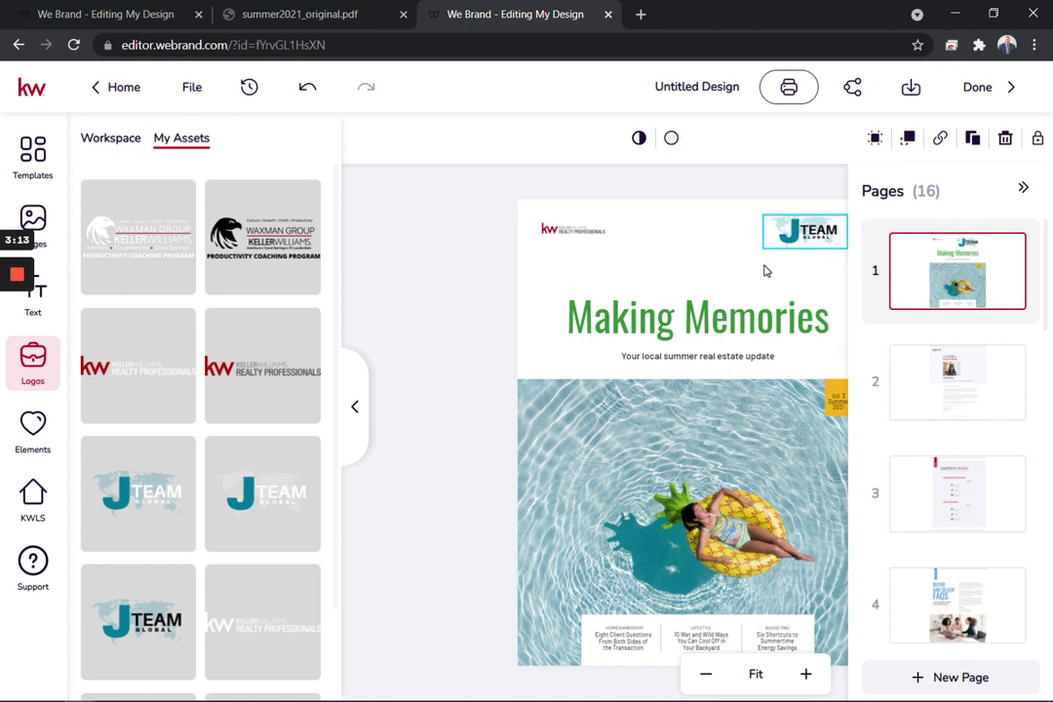
pyautogui.click(1021, 190)
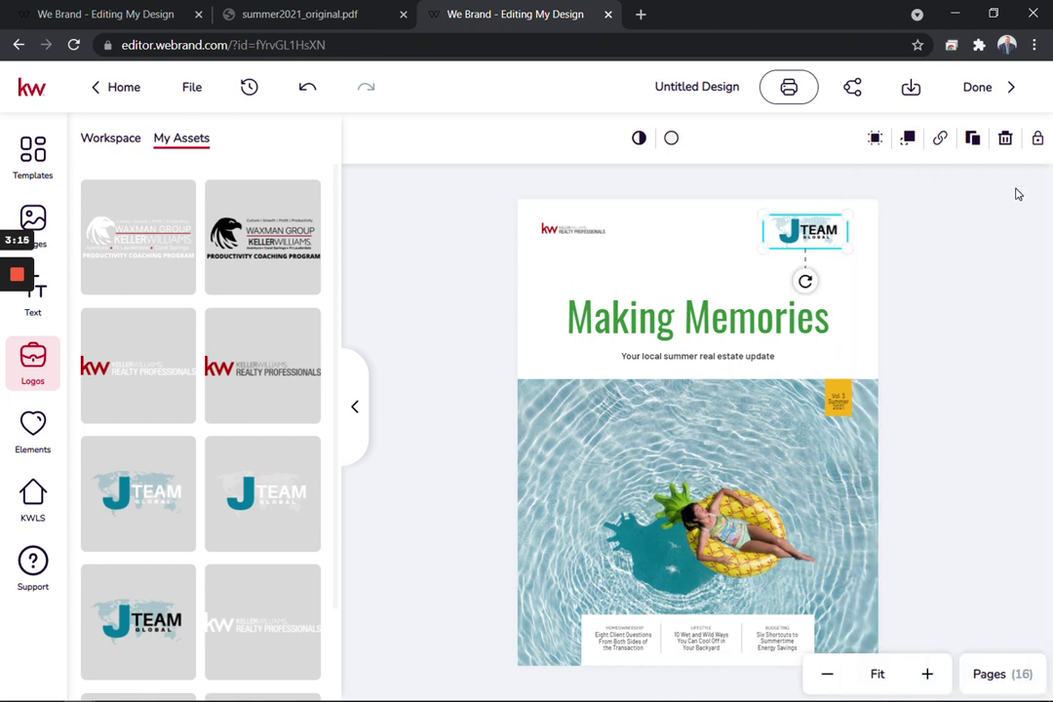
pyautogui.moveTo(821, 228); pyautogui.dragTo(825, 229)
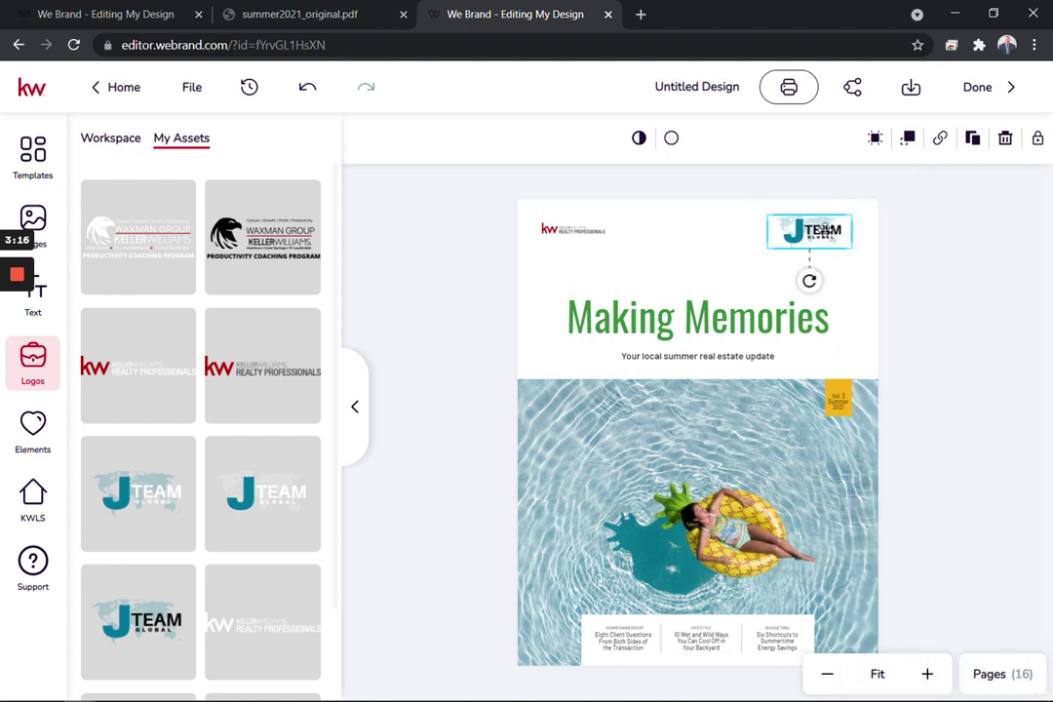
pyautogui.click(581, 230)
pyautogui.moveTo(614, 235); pyautogui.dragTo(637, 240)
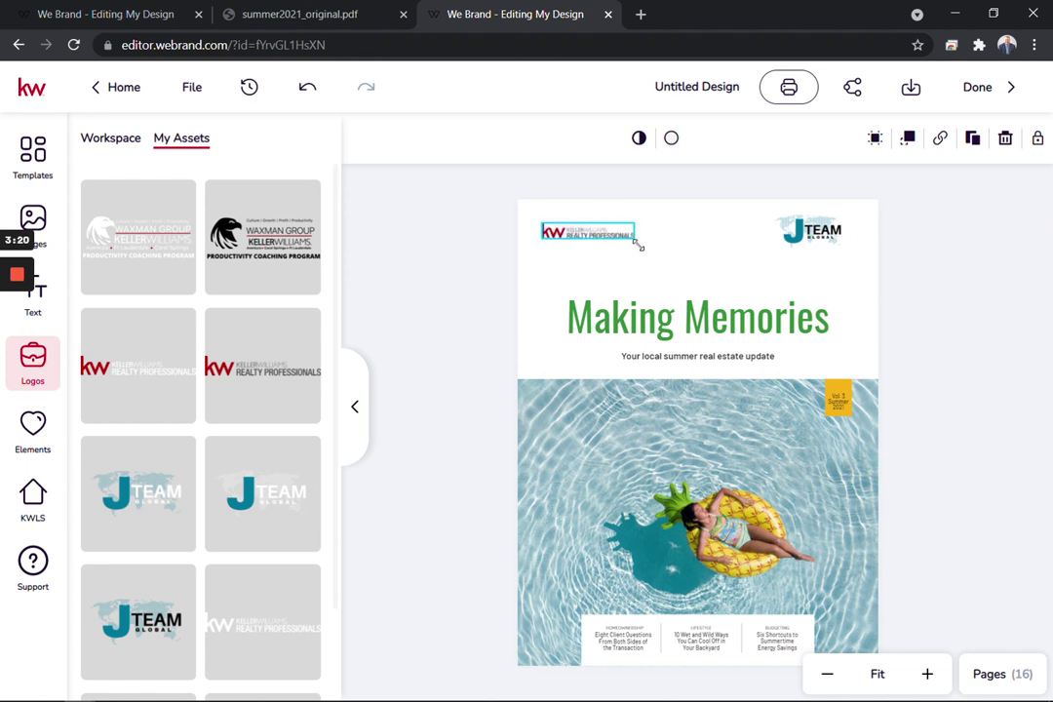
# Recolor the "Making Memories" cover title with the teal brand color from the library colors.
pyautogui.click(696, 312)
pyautogui.click(710, 137)
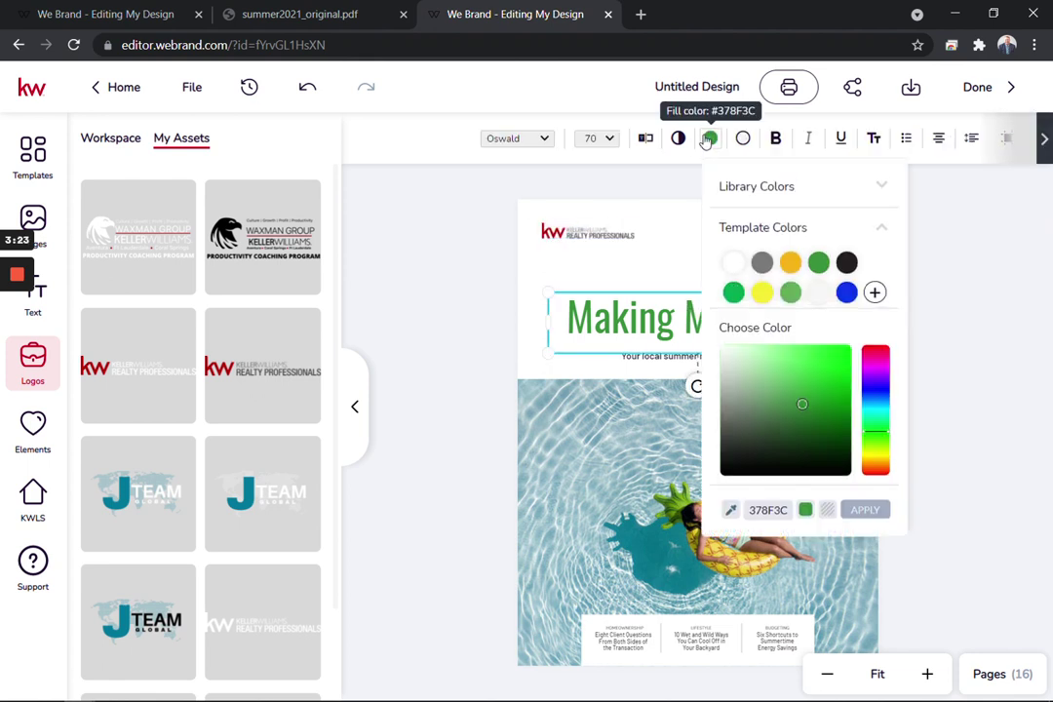
pyautogui.click(806, 207)
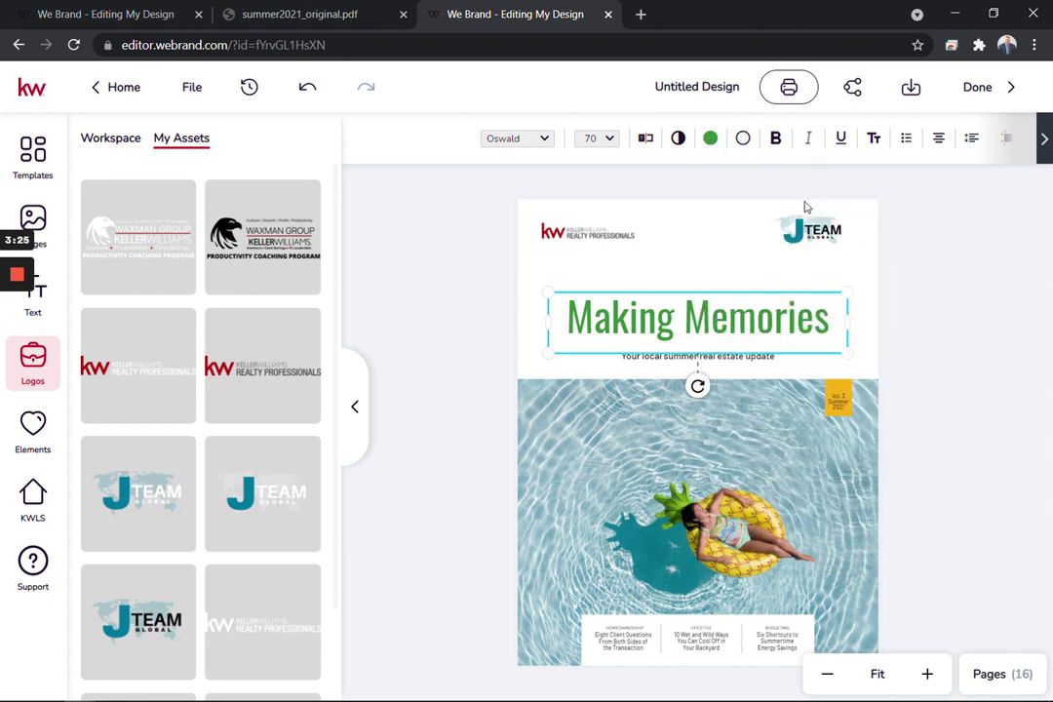
pyautogui.click(710, 138)
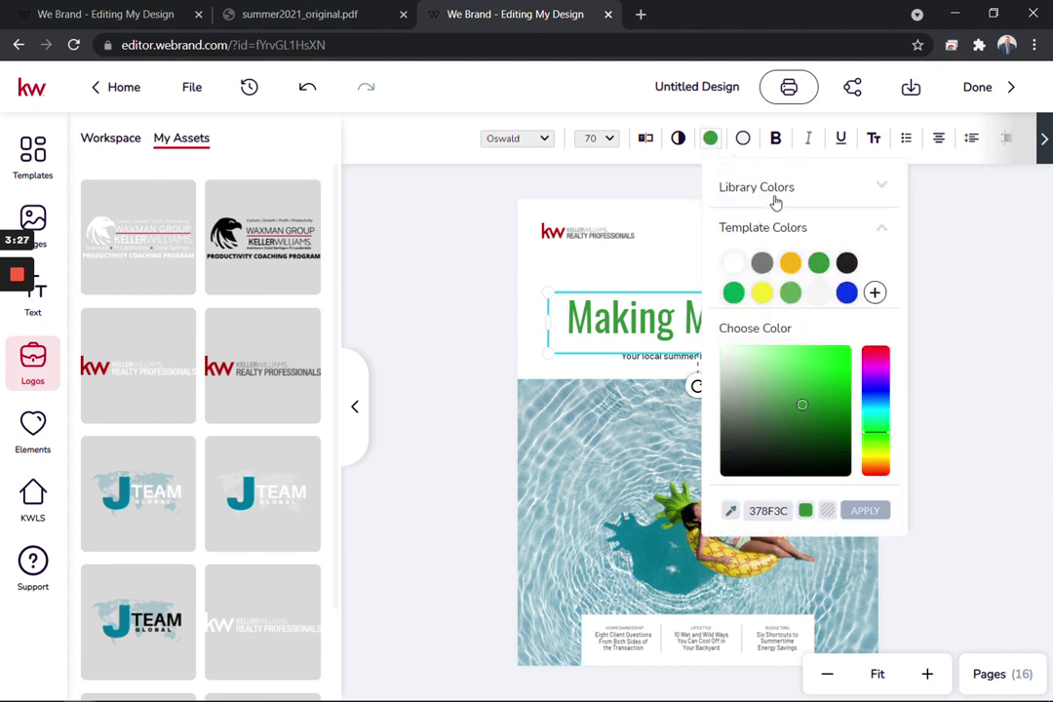
pyautogui.click(777, 195)
pyautogui.click(760, 250)
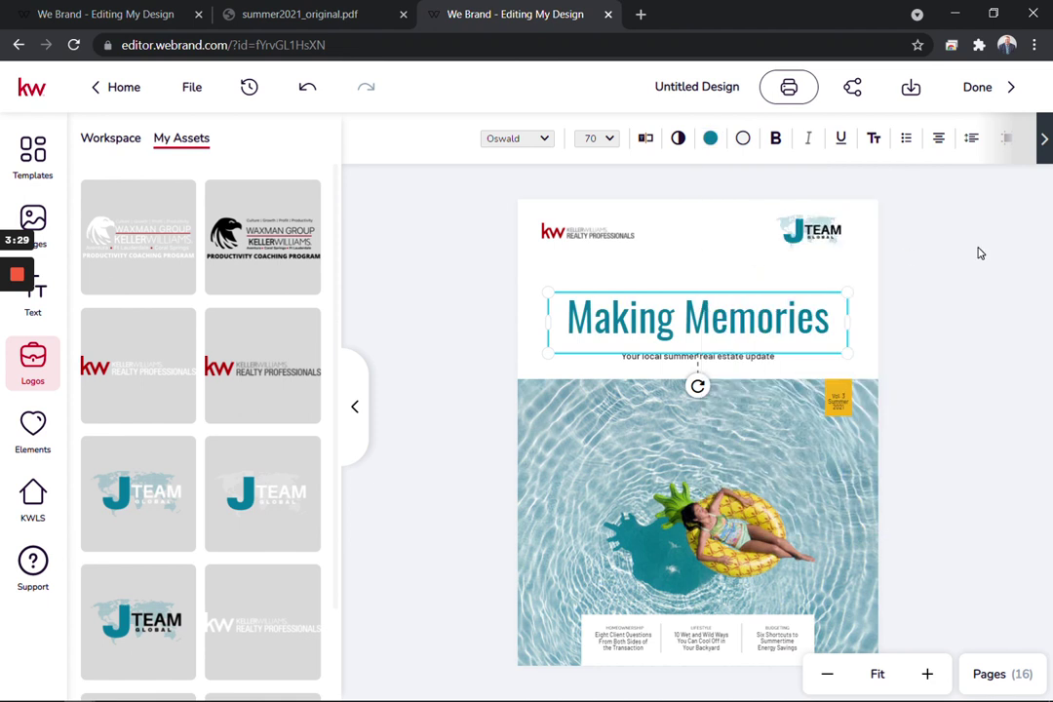
pyautogui.click(983, 261)
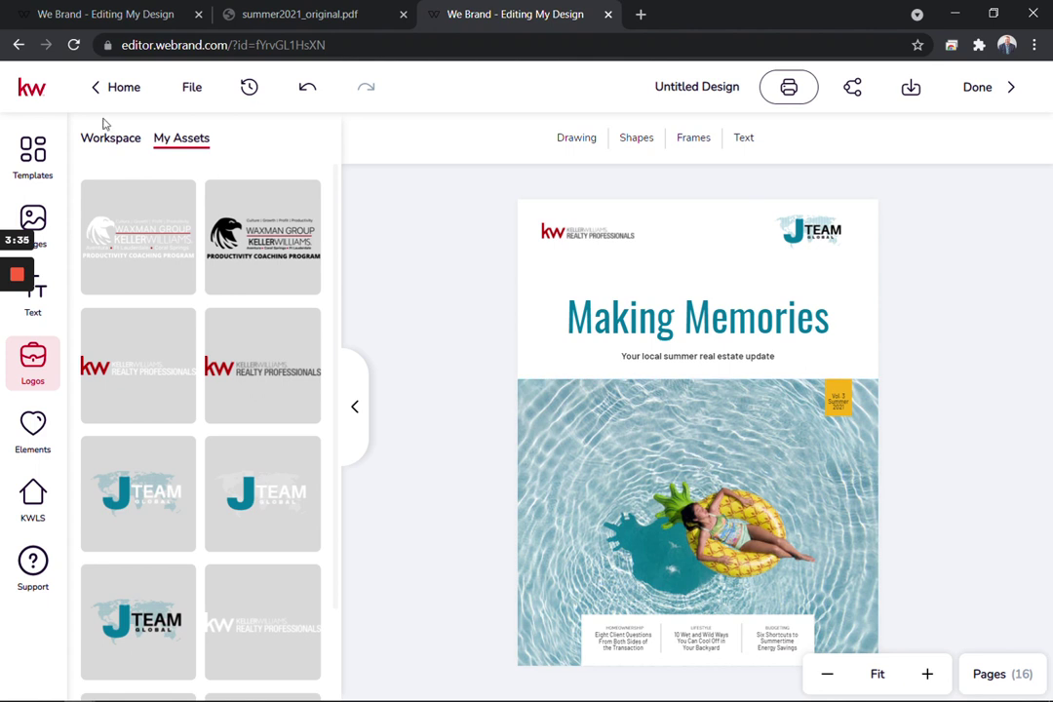
# Try the family-by-the-lake photo from the "Lifestyle - Activities" workspace folder as the cover image, and undo the replacement.
pyautogui.click(558, 403)
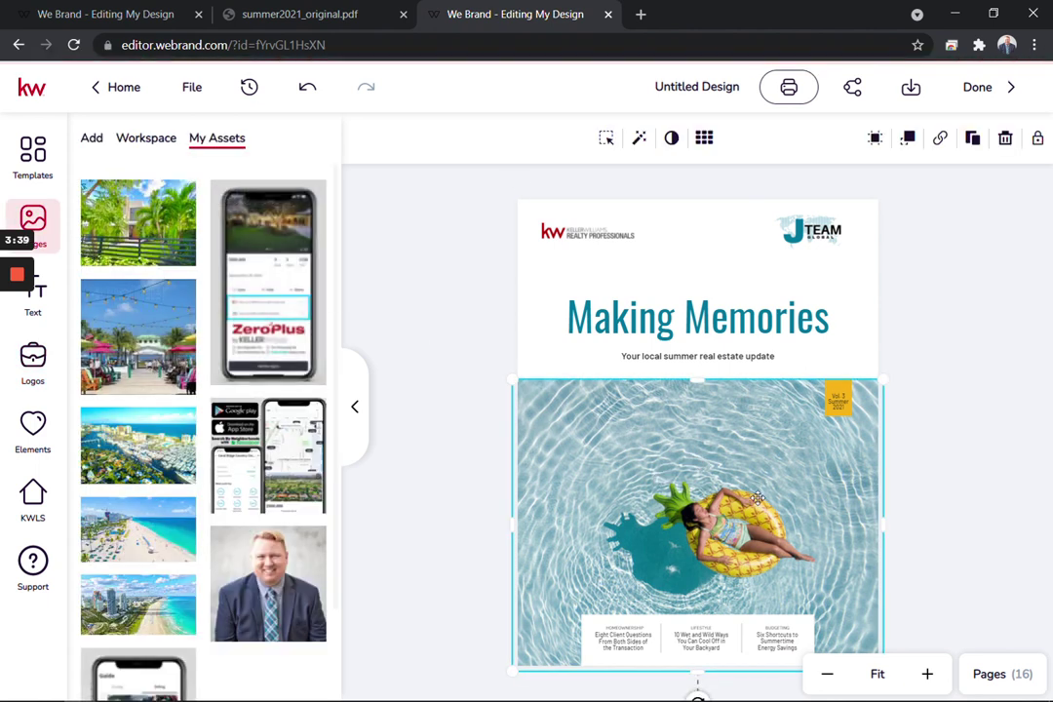
pyautogui.click(146, 140)
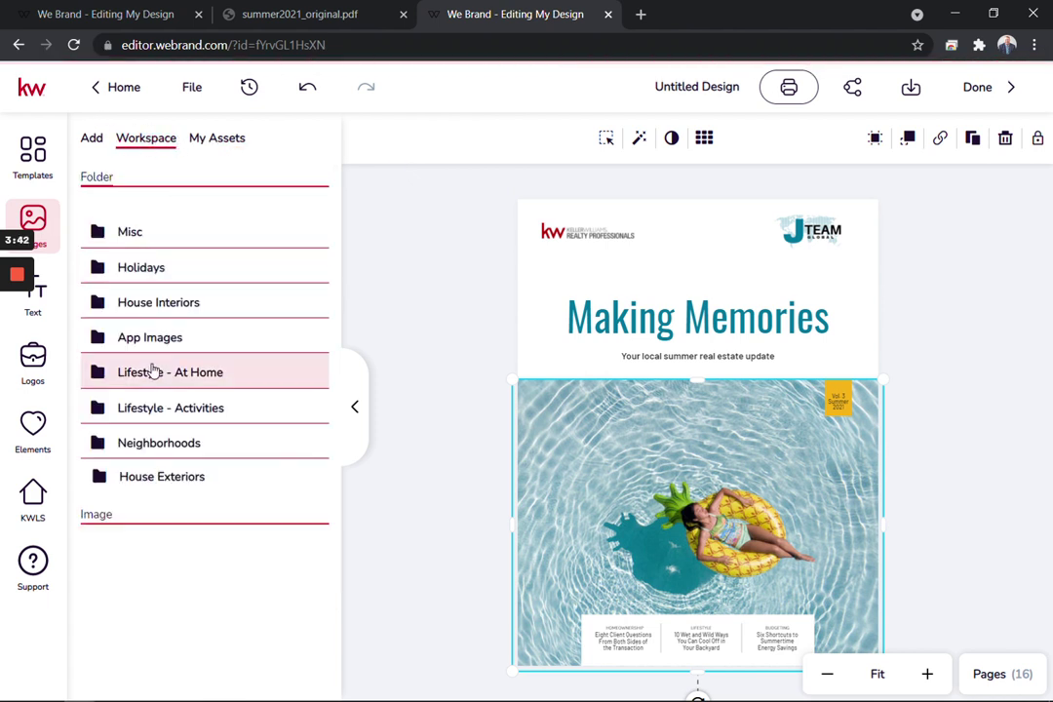
pyautogui.click(188, 414)
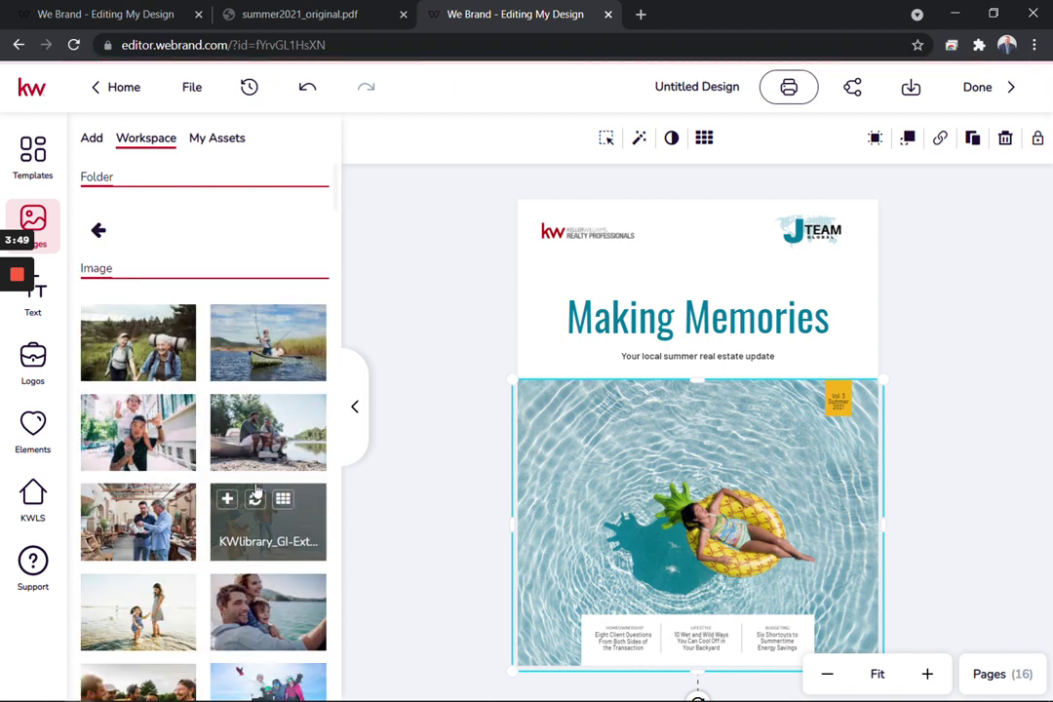
pyautogui.scroll(-1, 257, 492)
pyautogui.scroll(-2, 257, 492)
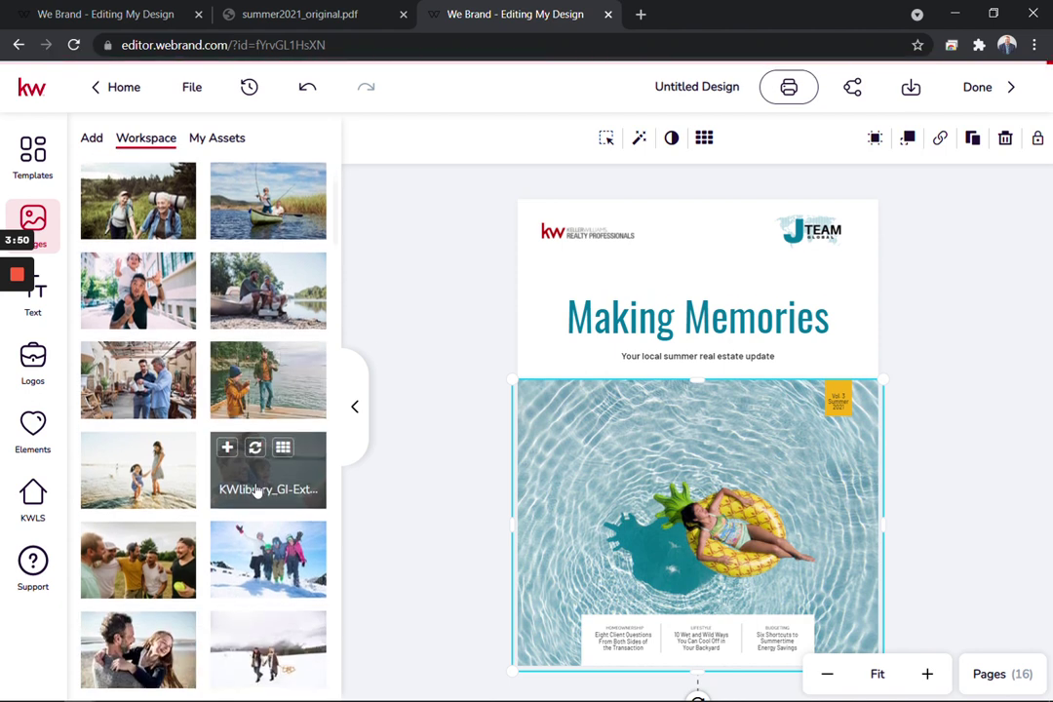
pyautogui.moveTo(416, 456); pyautogui.dragTo(589, 463)
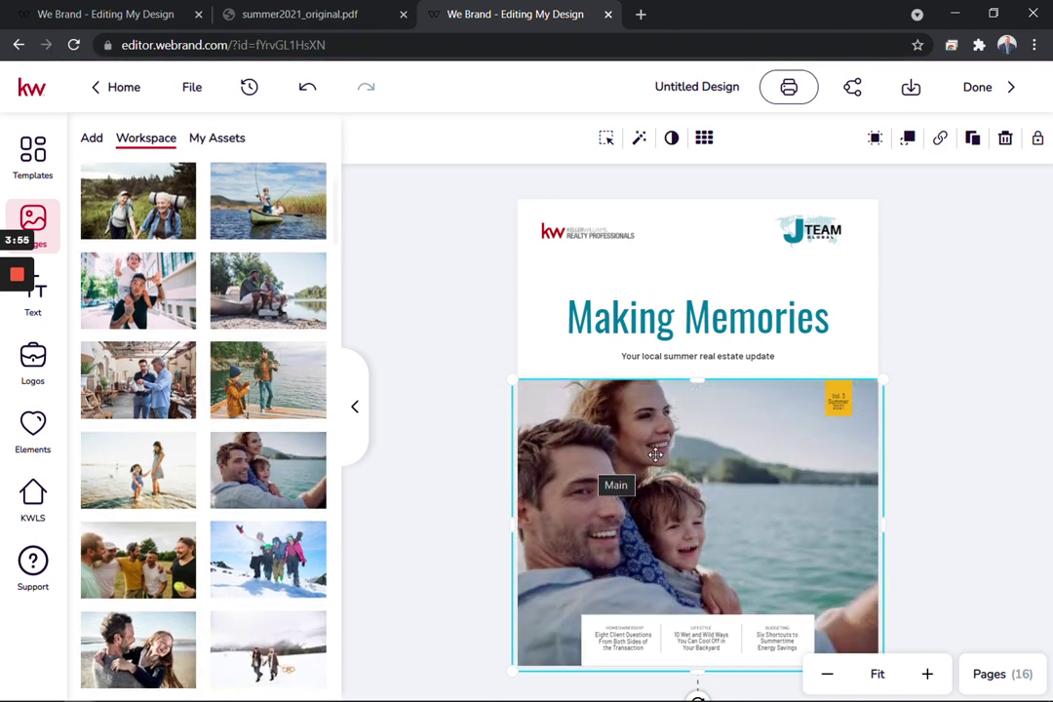
pyautogui.click(307, 88)
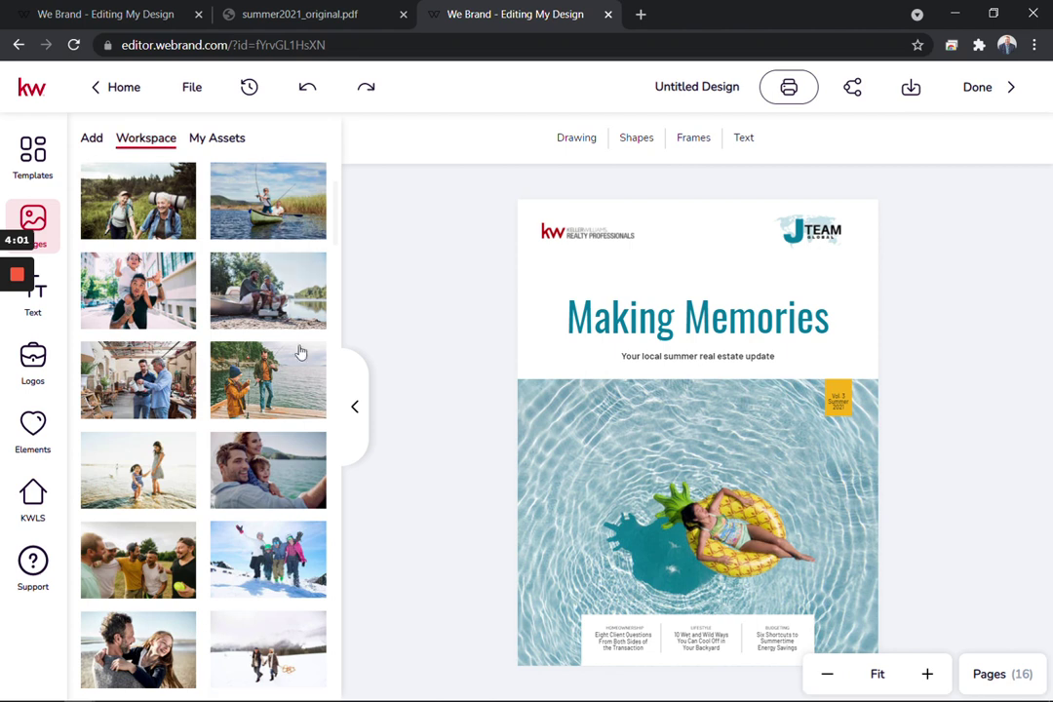
# Open the "A Note From" letter on page 2 and examine its agent/team heading, team member line and letter text boxes.
pyautogui.click(354, 406)
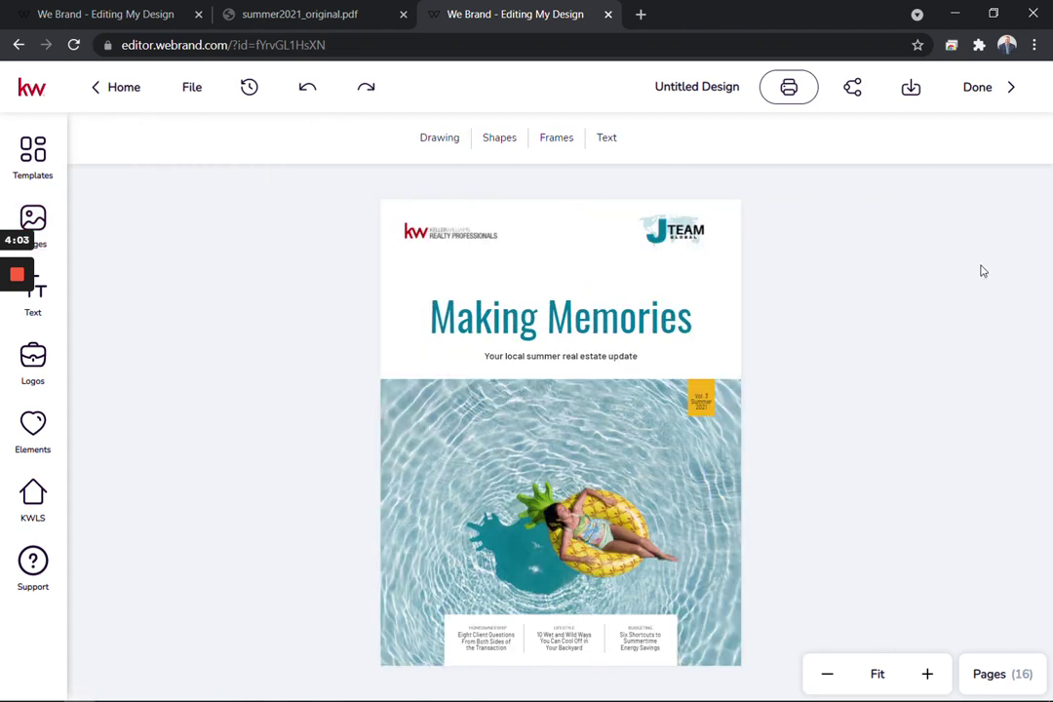
pyautogui.click(994, 674)
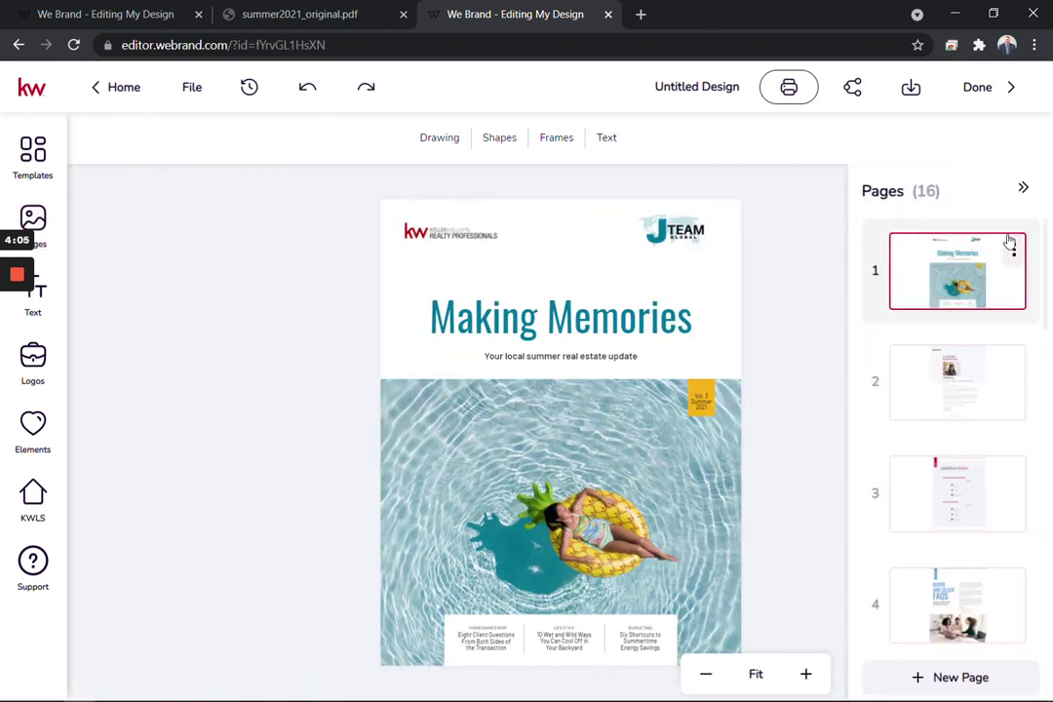
pyautogui.click(970, 394)
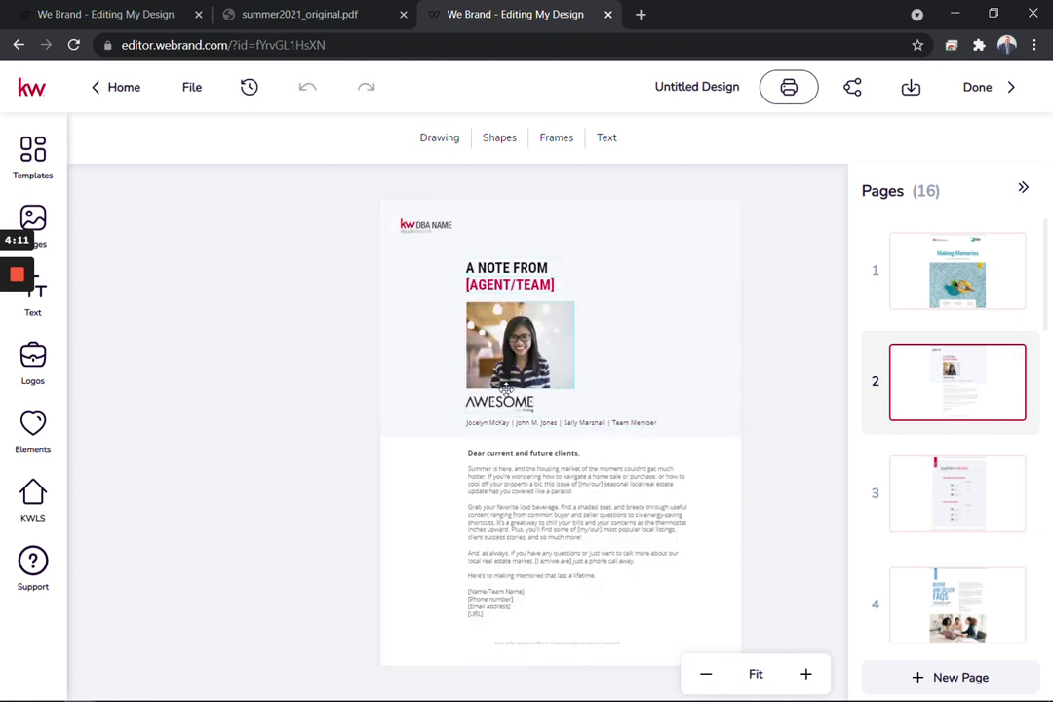
pyautogui.click(486, 287)
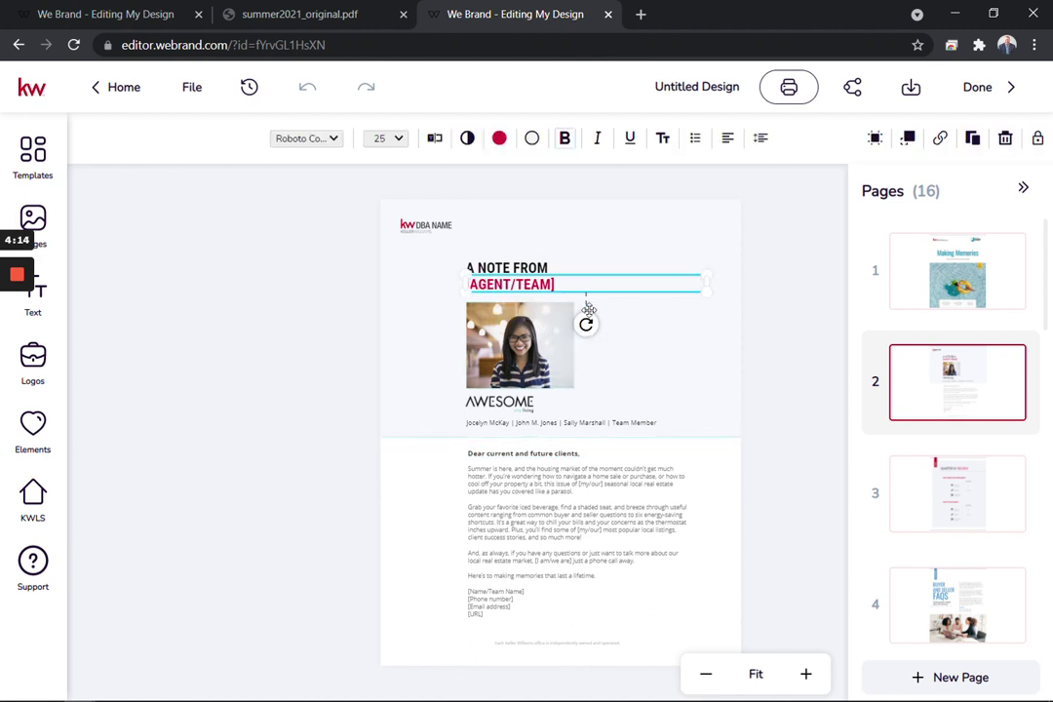
pyautogui.click(531, 424)
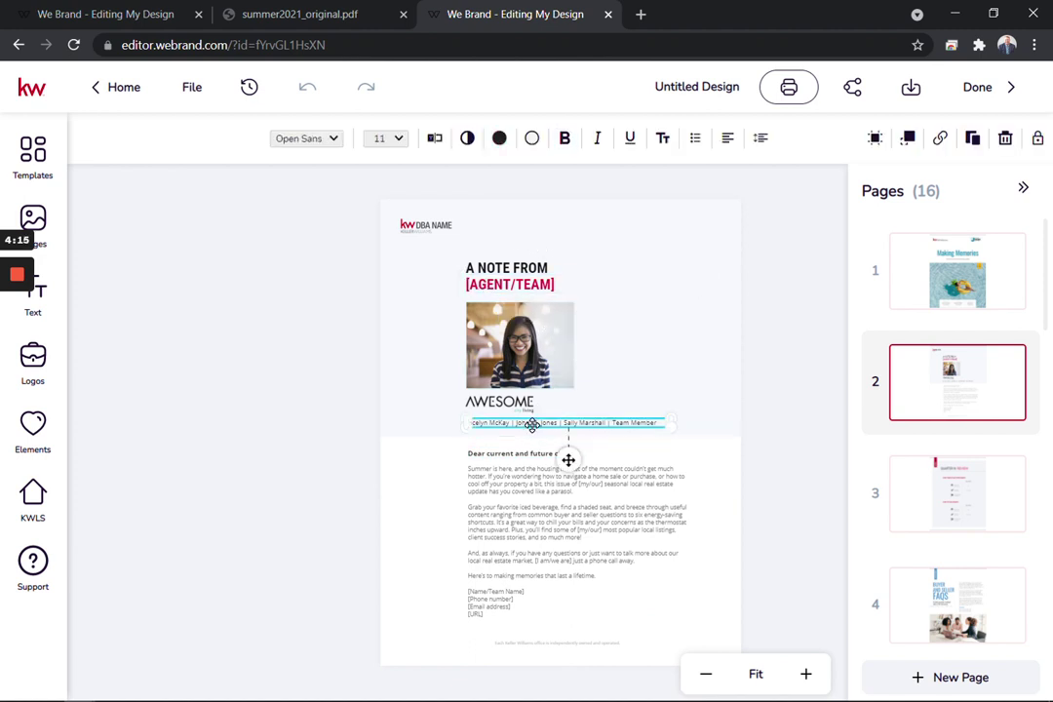
pyautogui.click(490, 603)
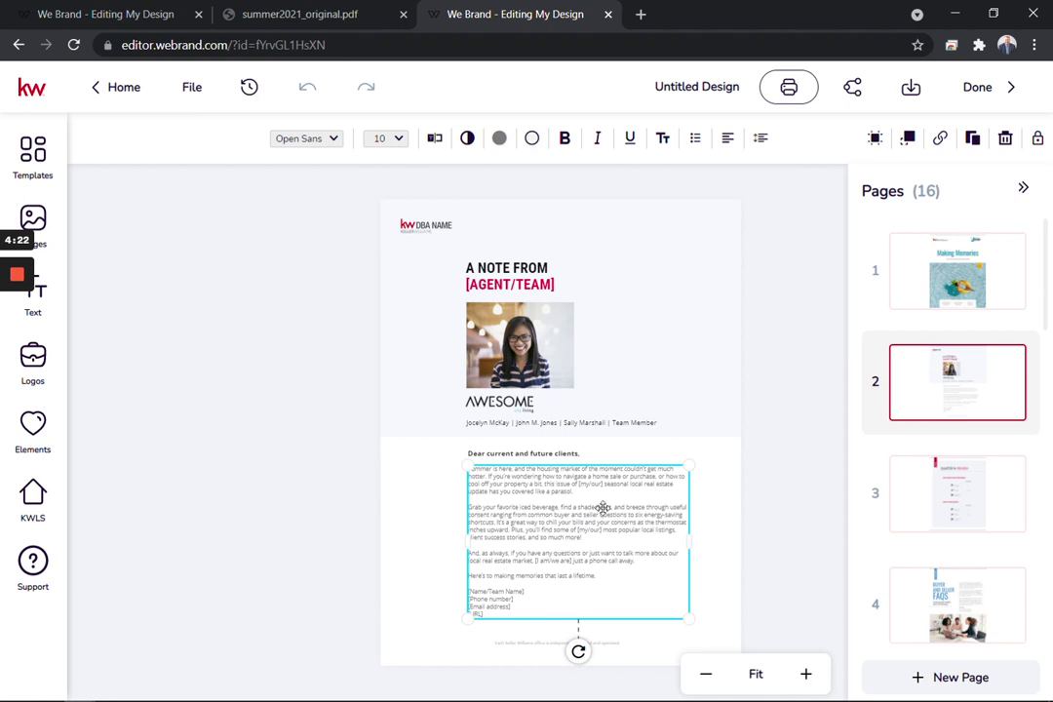
# Examine the bracketed placeholders in the page 2 letter text, discard the text editing, and view the "Quarter in Review" page.
pyautogui.click(437, 140)
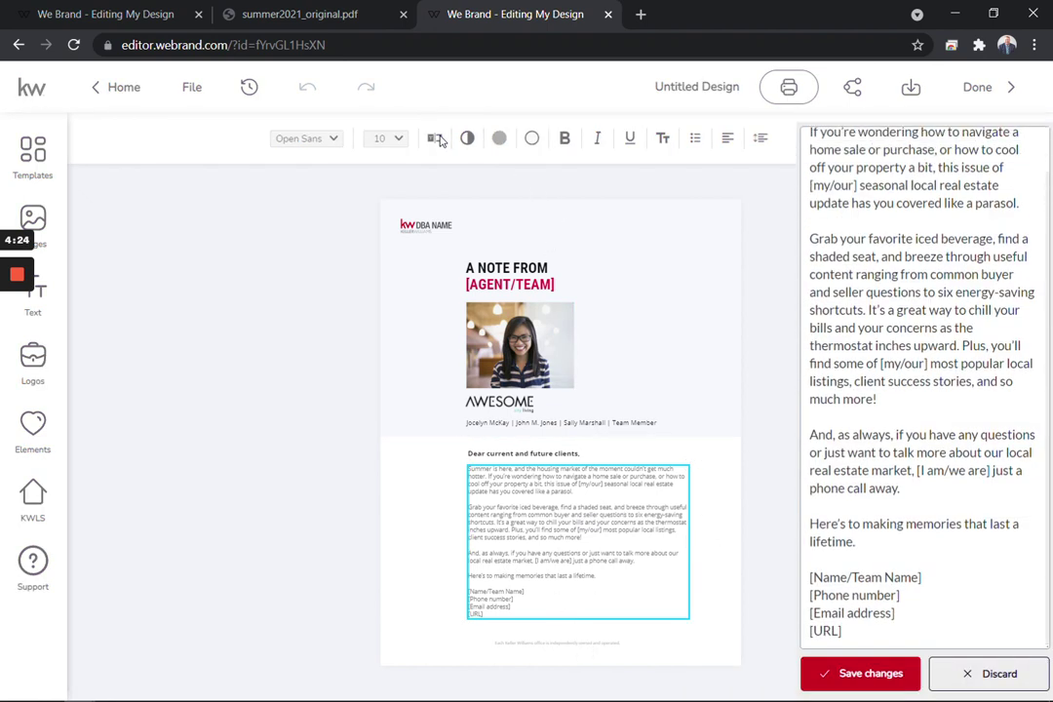
pyautogui.scroll(2, 924, 380)
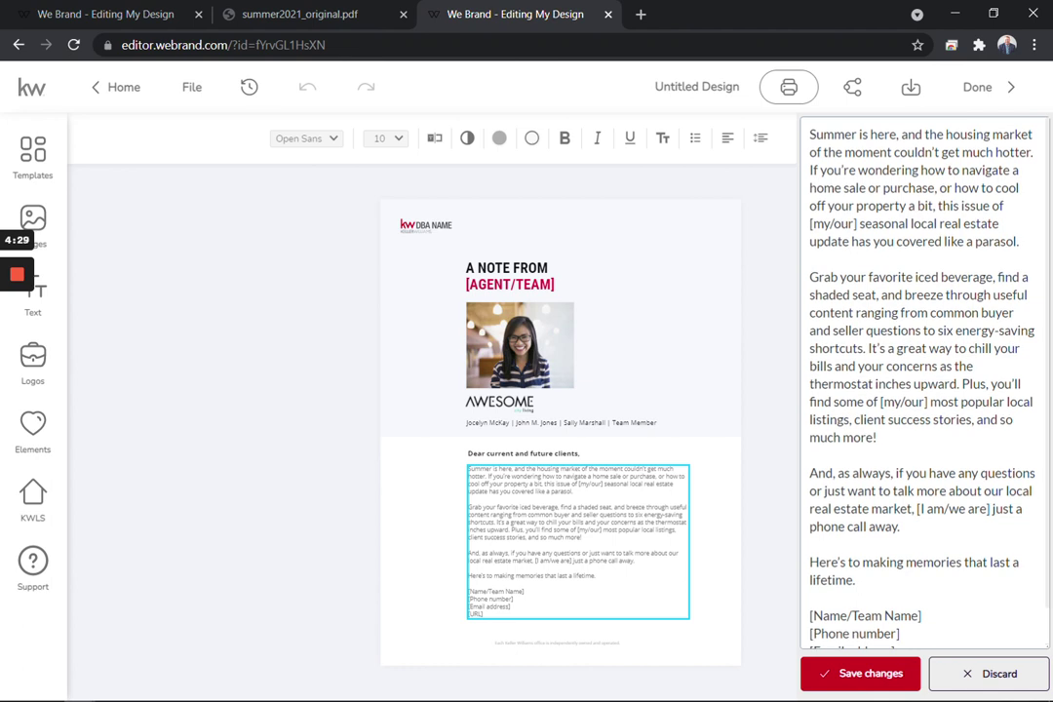
pyautogui.scroll(-1, 924, 380)
pyautogui.moveTo(1020, 203); pyautogui.dragTo(837, 203)
pyautogui.moveTo(909, 185); pyautogui.dragTo(810, 185)
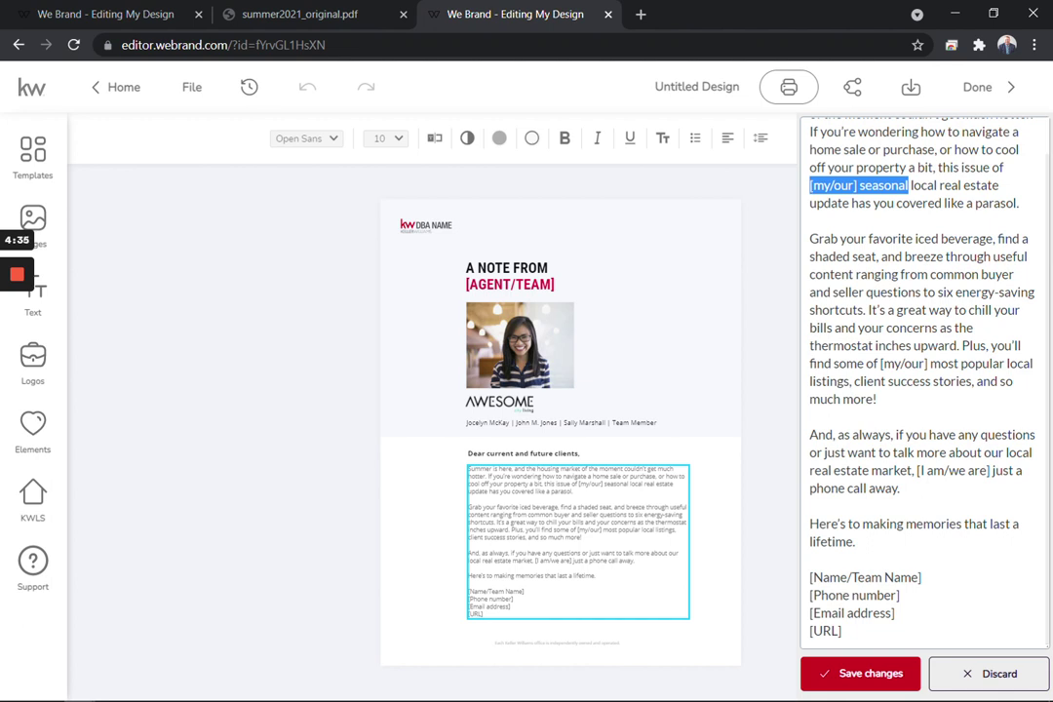
pyautogui.click(899, 328)
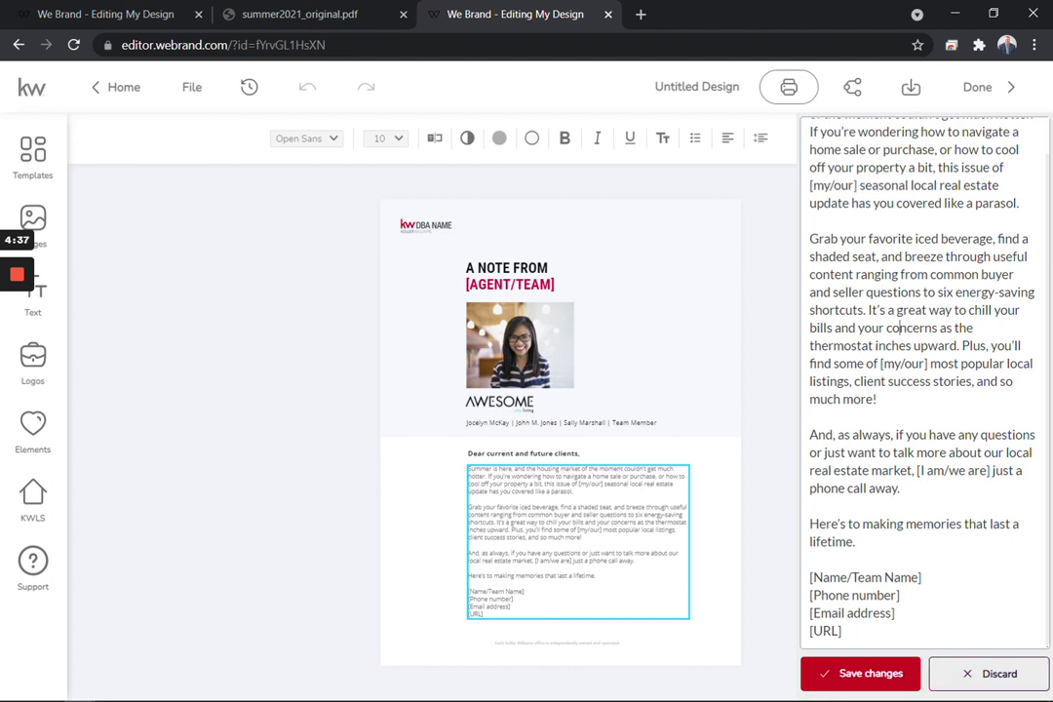
pyautogui.moveTo(923, 578); pyautogui.dragTo(810, 577)
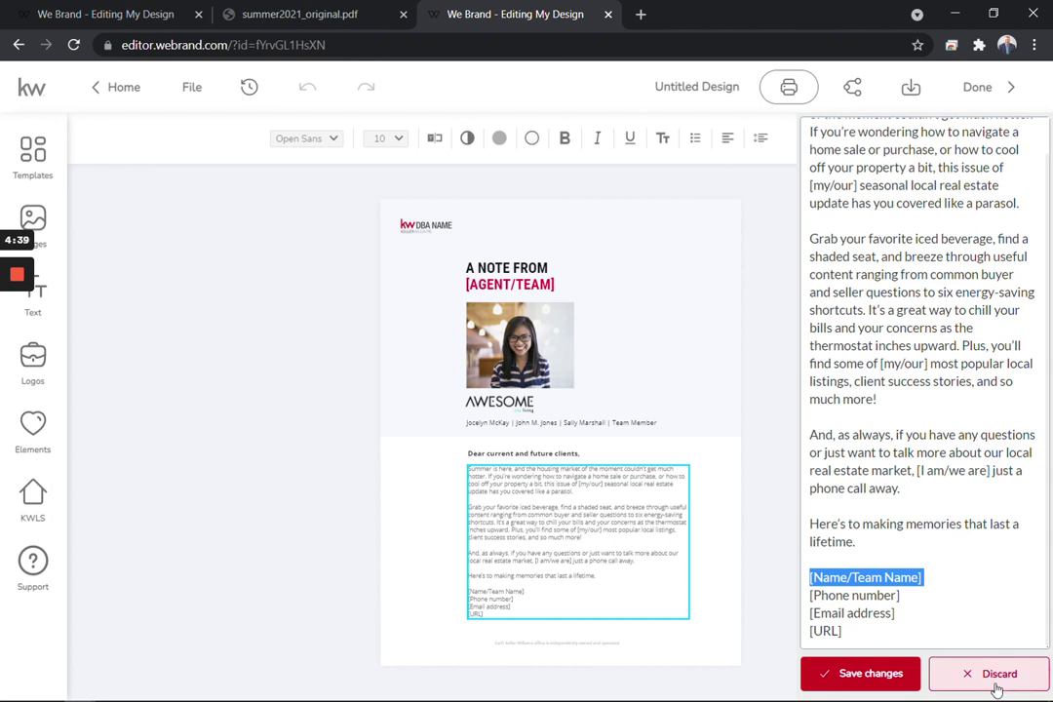
pyautogui.doubleClick(875, 595)
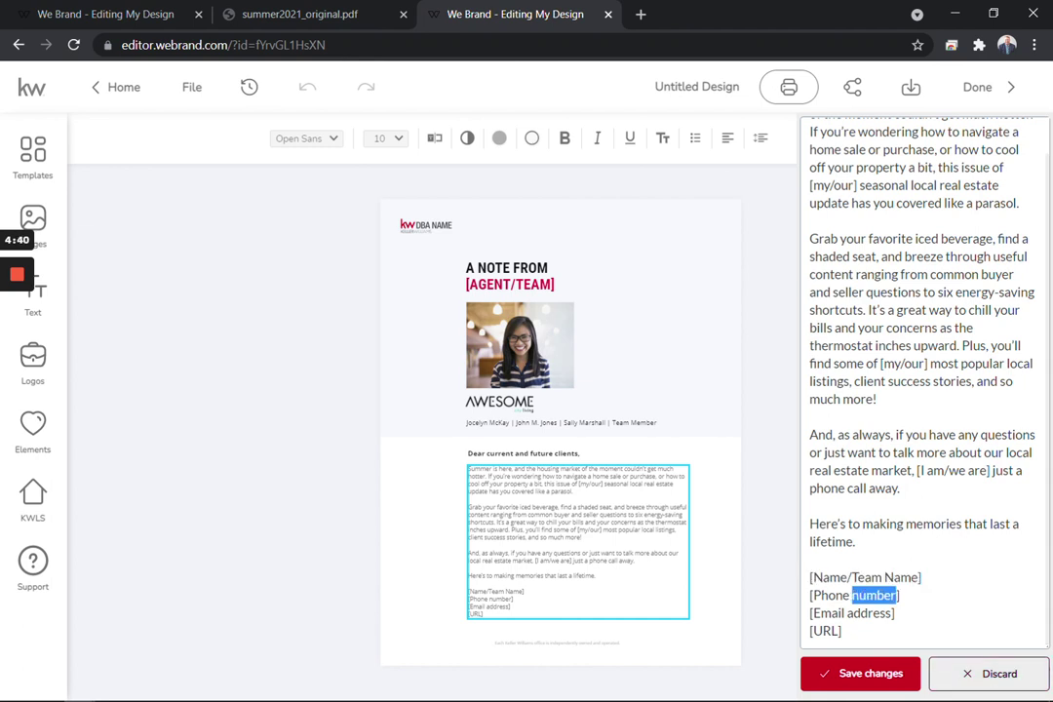
pyautogui.click(966, 679)
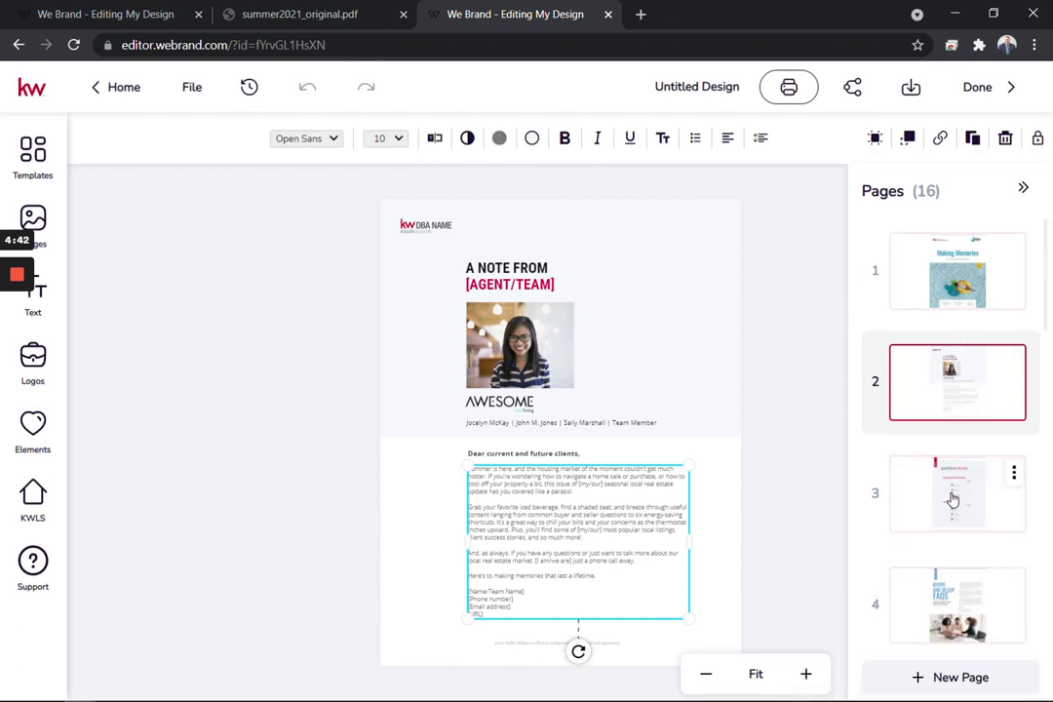
pyautogui.click(953, 499)
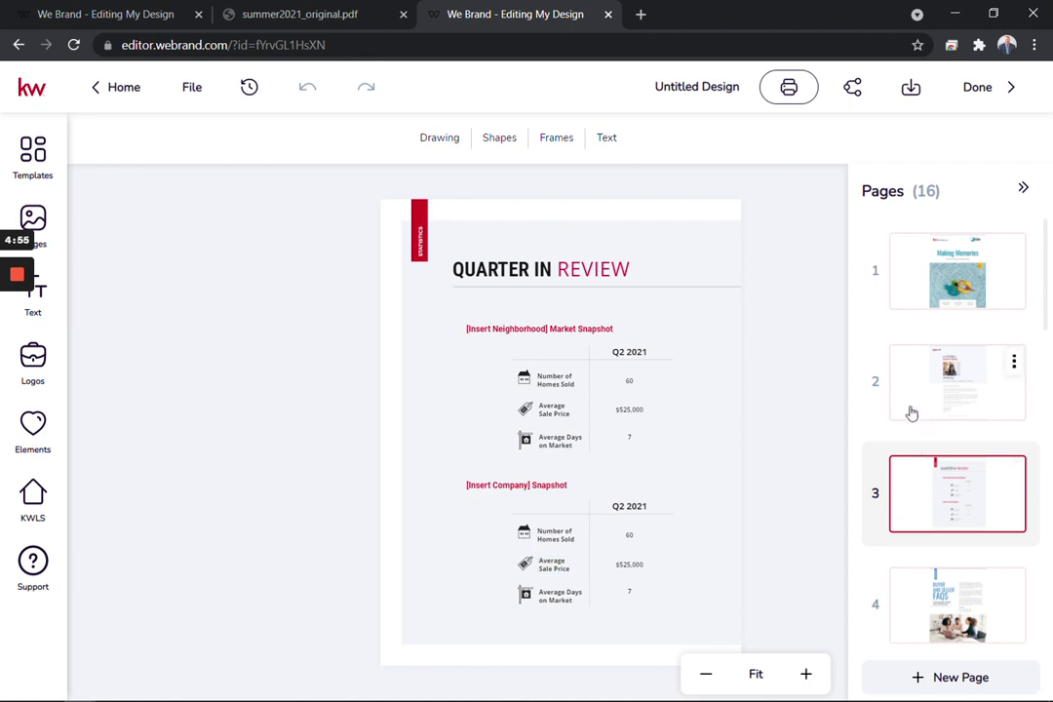
# On page 4's "Buyer and Seller FAQs" intro, replace "[I am/we are]" with "we are" and "[me/us]" with "us", and save the text.
pyautogui.click(938, 587)
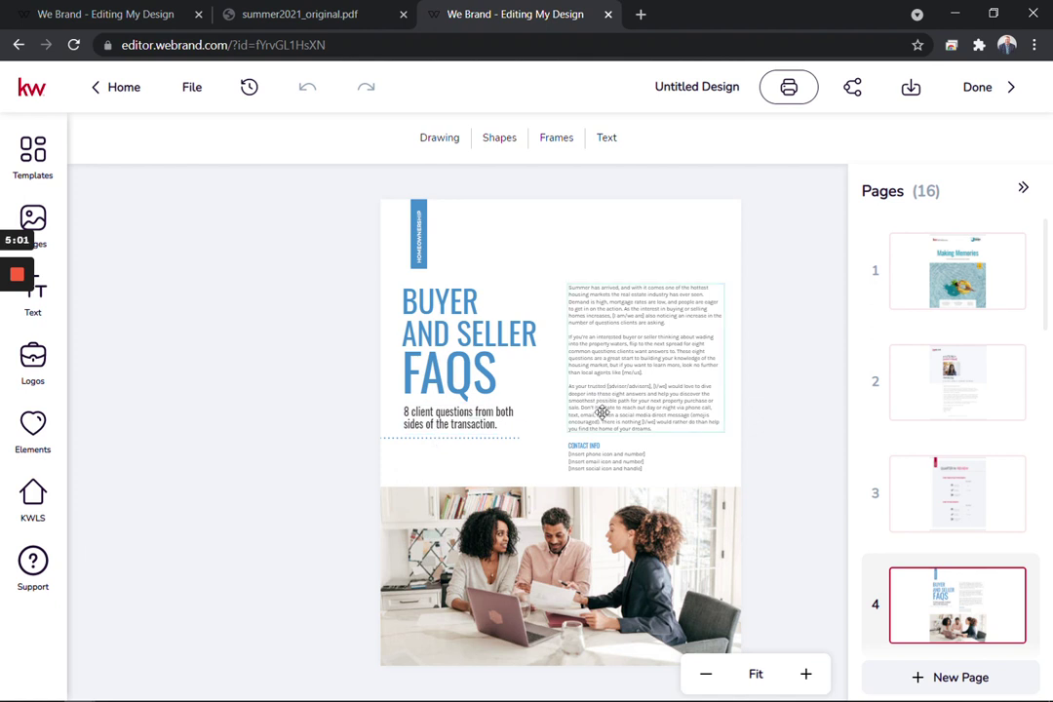
pyautogui.click(642, 382)
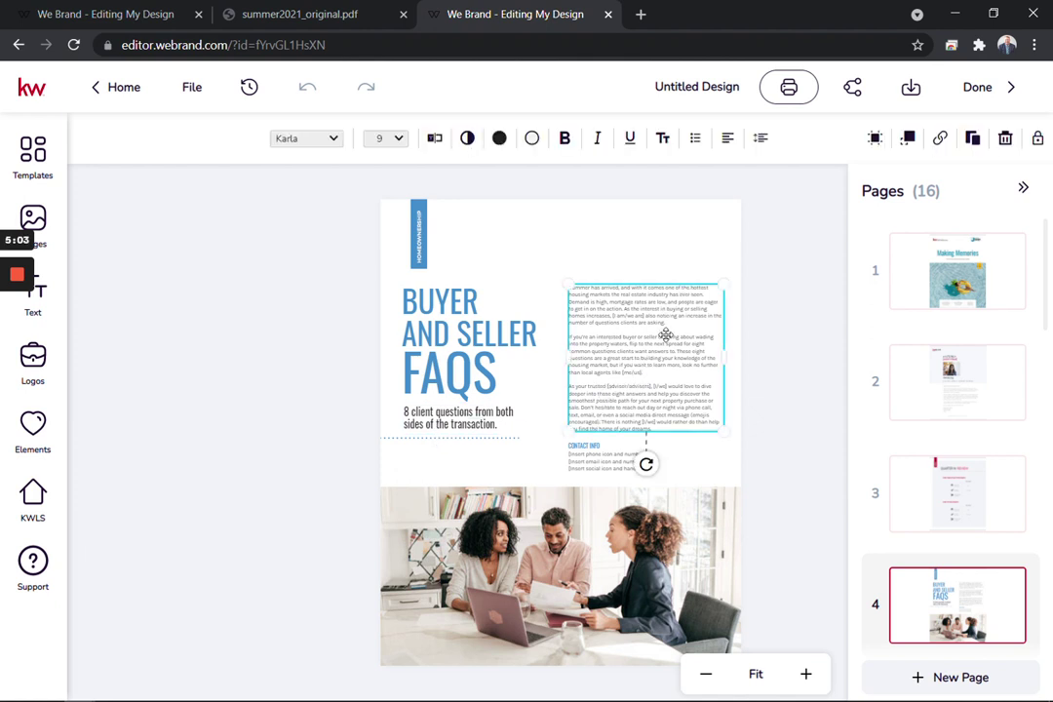
pyautogui.click(436, 141)
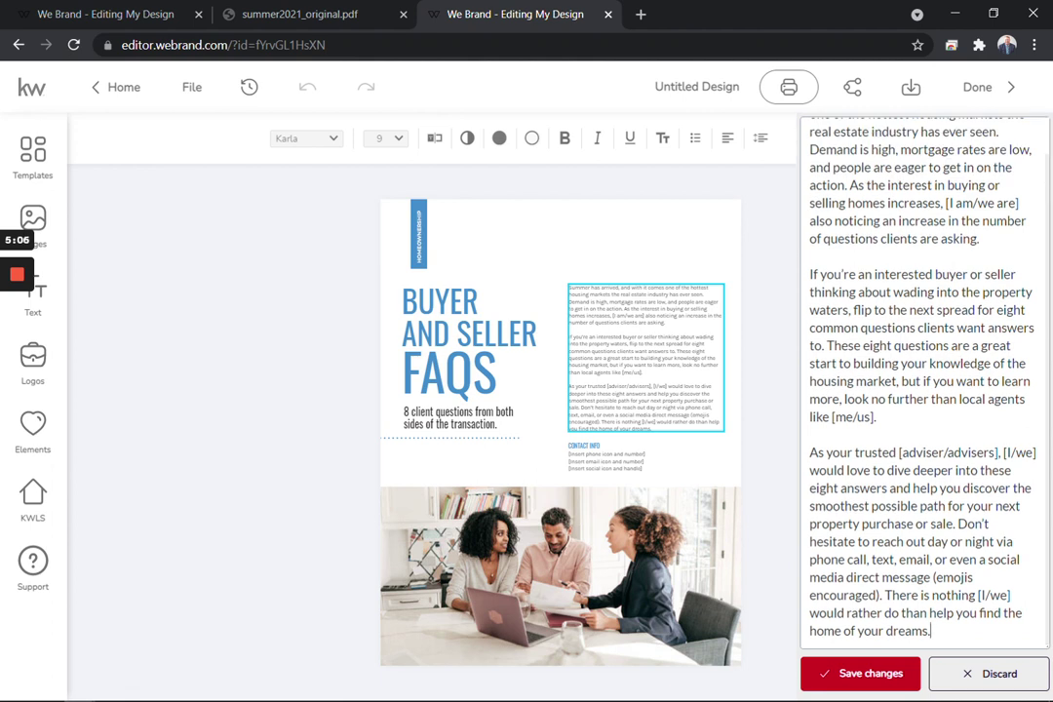
pyautogui.moveTo(947, 203); pyautogui.dragTo(1051, 213)
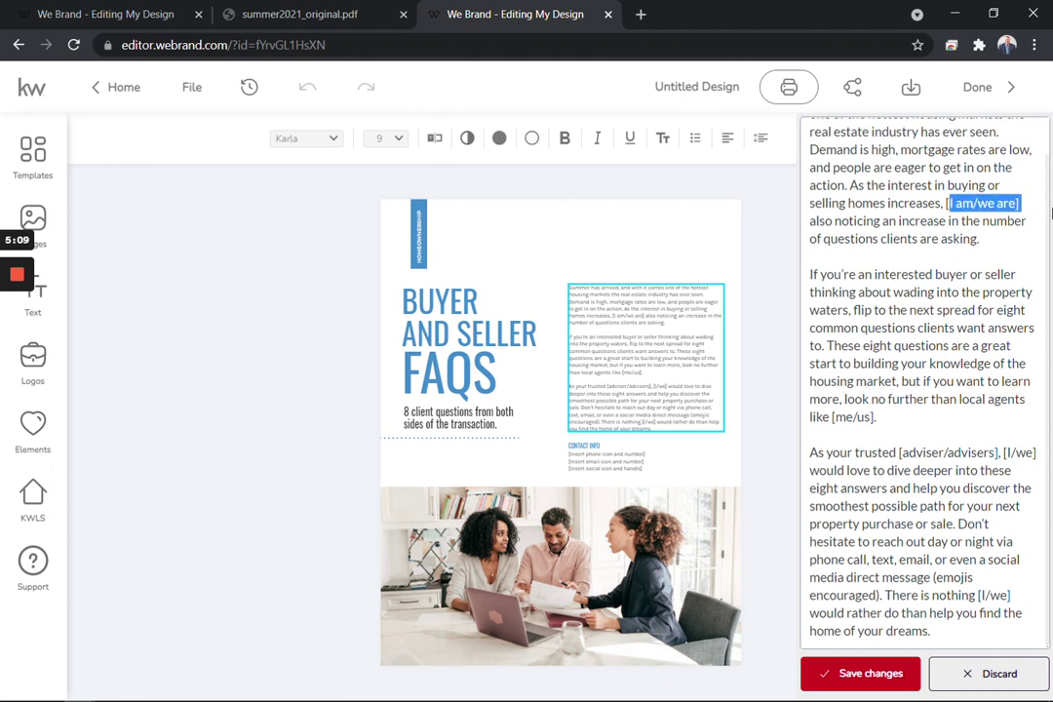
pyautogui.press('BackSpace')
pyautogui.press('BackSpace')
pyautogui.write('we are')
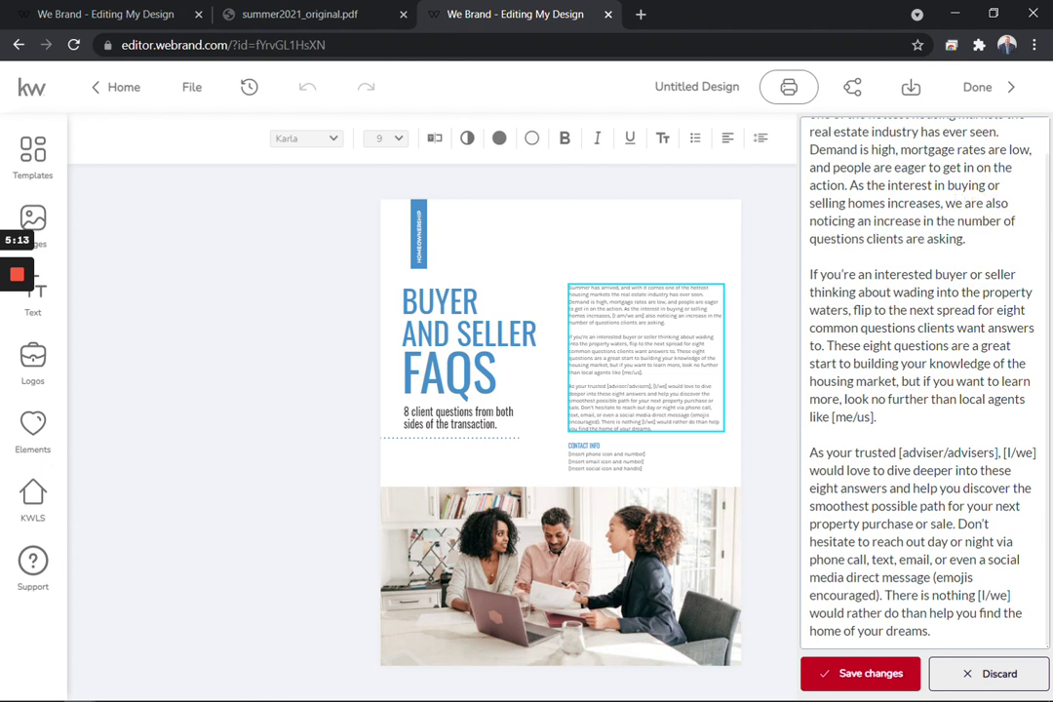
pyautogui.moveTo(830, 417); pyautogui.dragTo(873, 417)
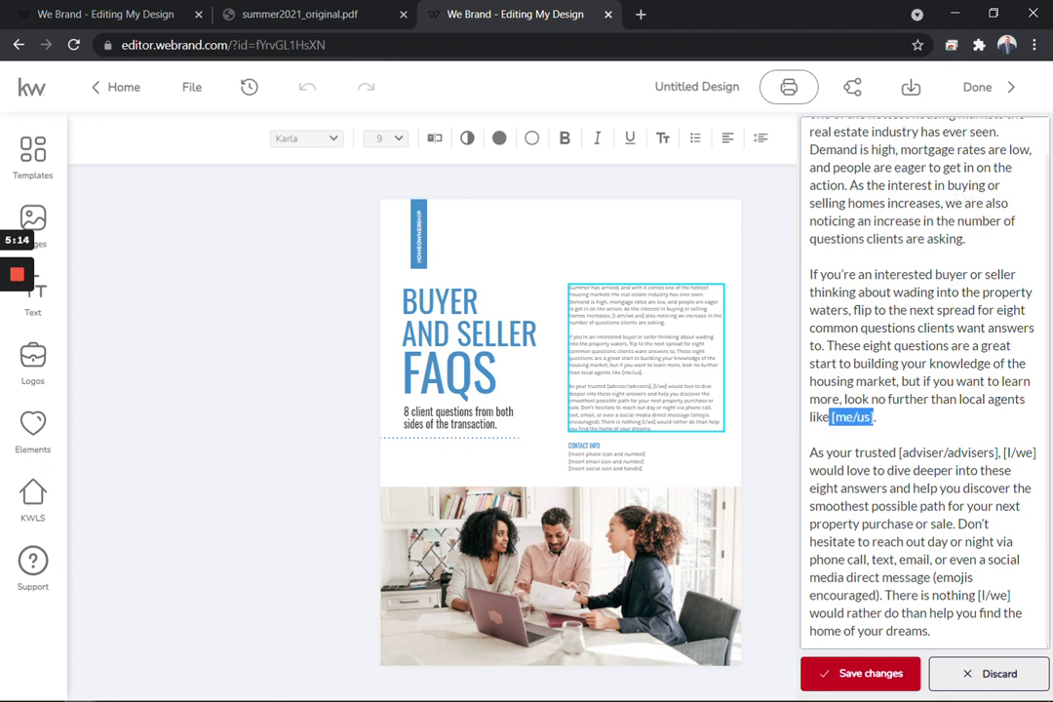
pyautogui.write('is')
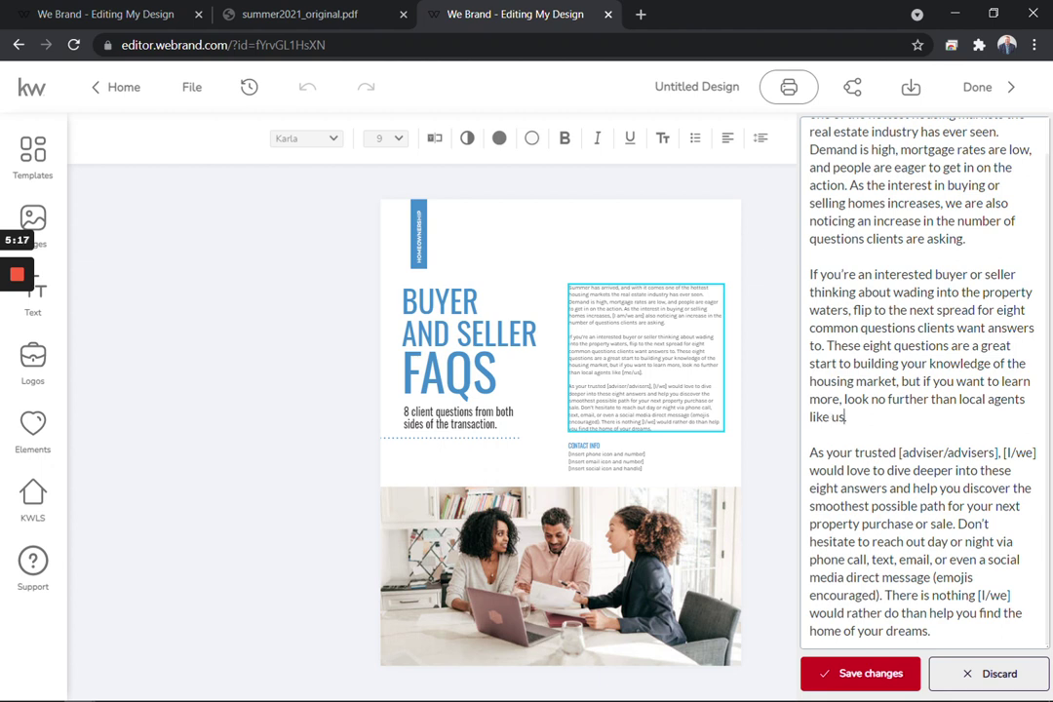
pyautogui.click(828, 675)
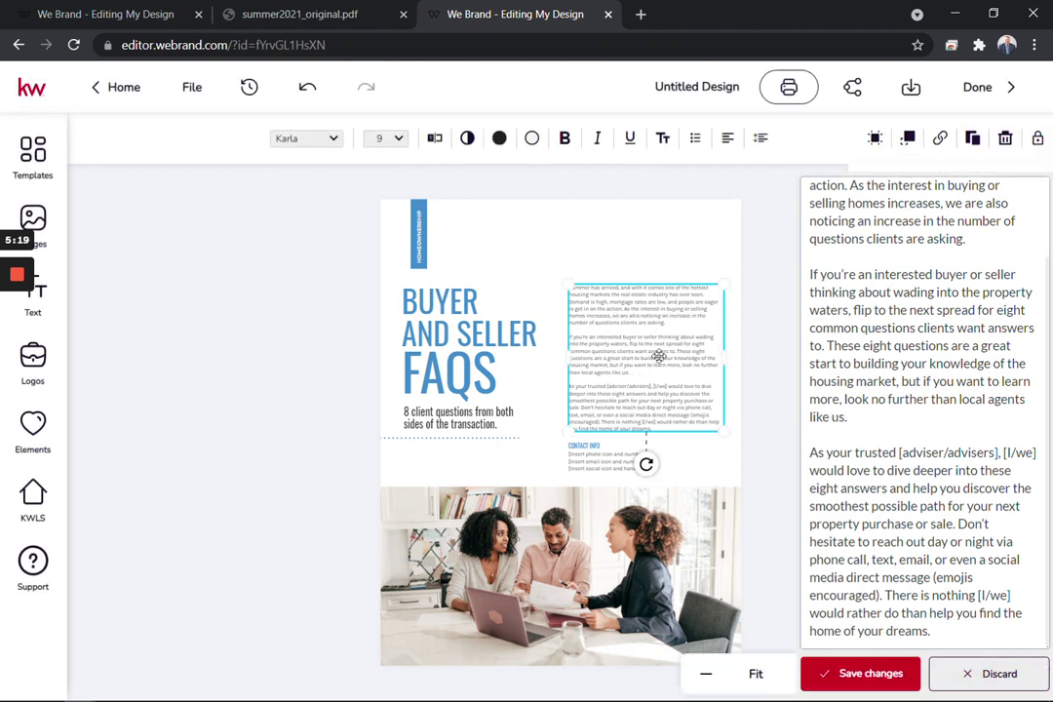
# Inspect the phone, email and social placeholder lines under Contact Info on page 4 and discard the text editing.
pyautogui.click(608, 462)
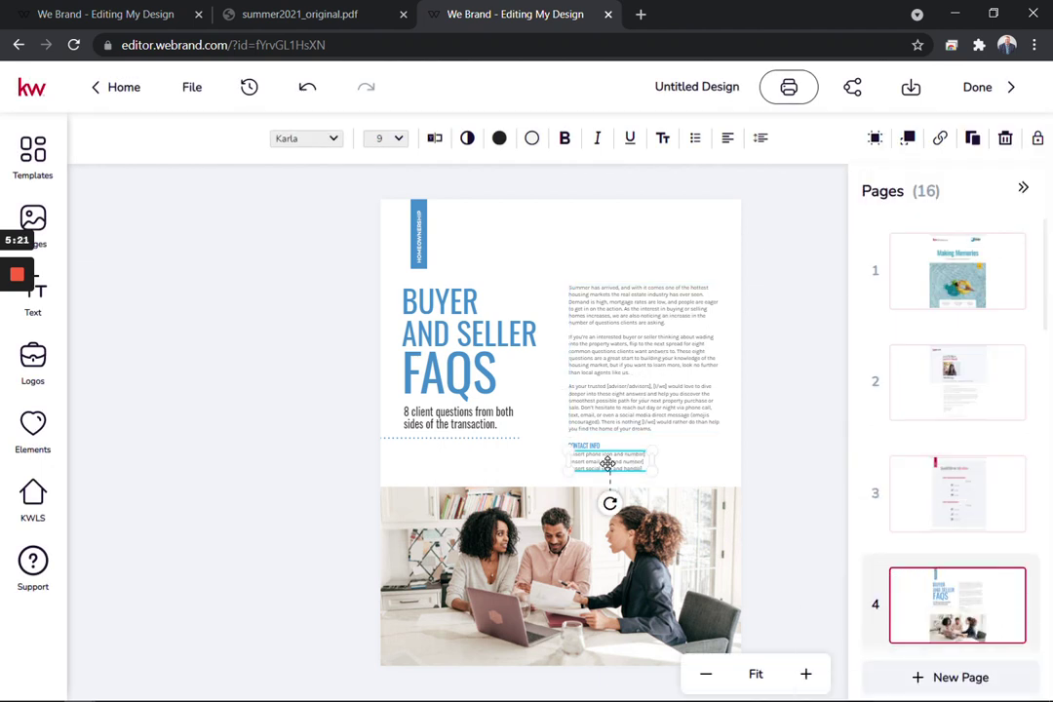
pyautogui.click(435, 137)
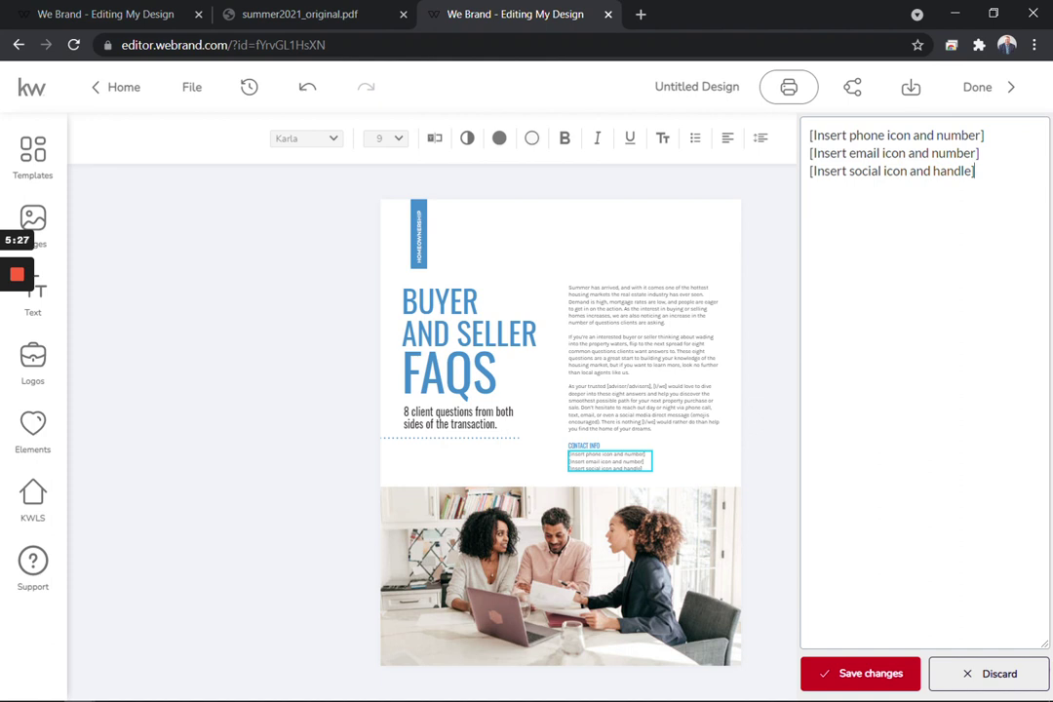
pyautogui.click(980, 674)
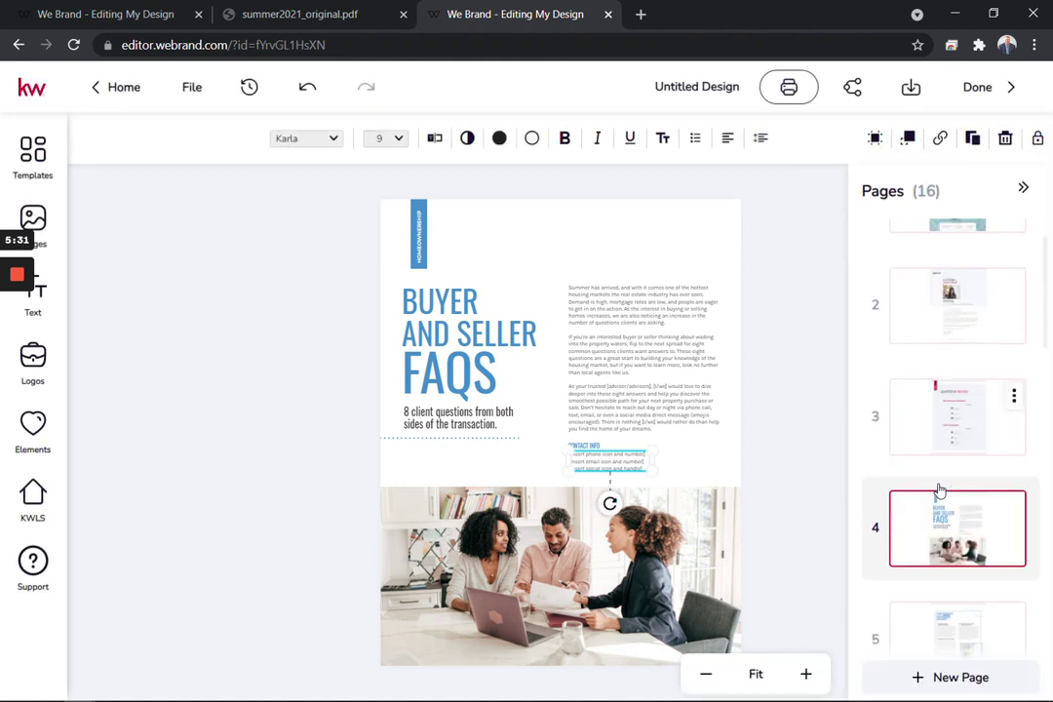
# Review the frequently asked buyer questions on page 5 and the seller questions on page 6.
pyautogui.scroll(-2, 939, 490)
pyautogui.click(939, 491)
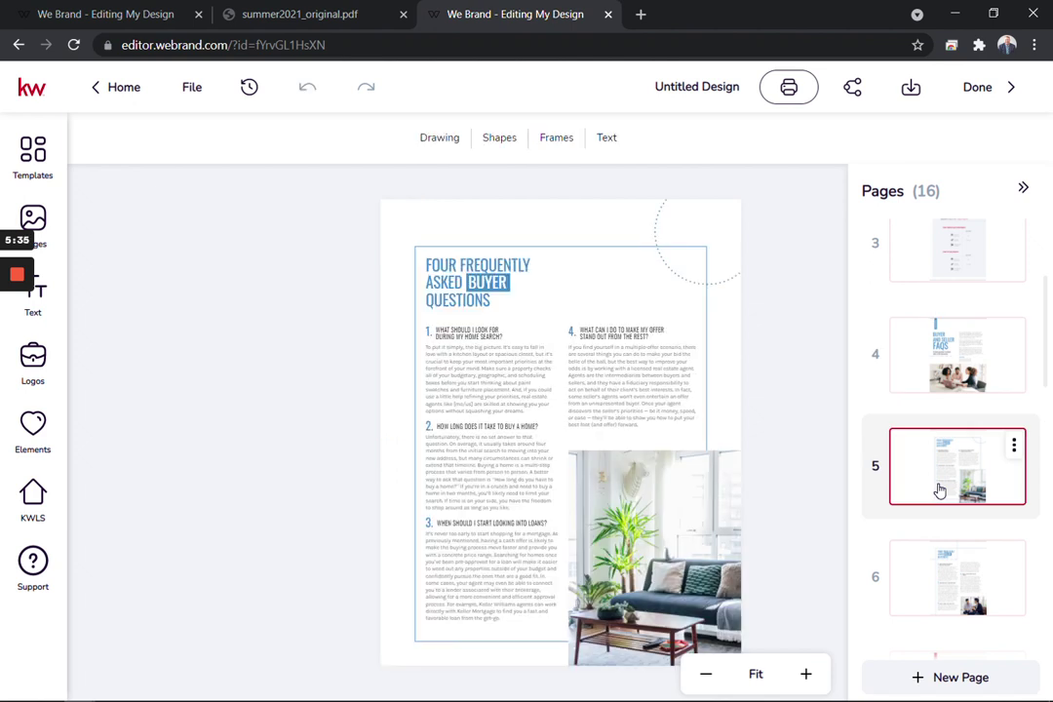
pyautogui.scroll(-1, 939, 490)
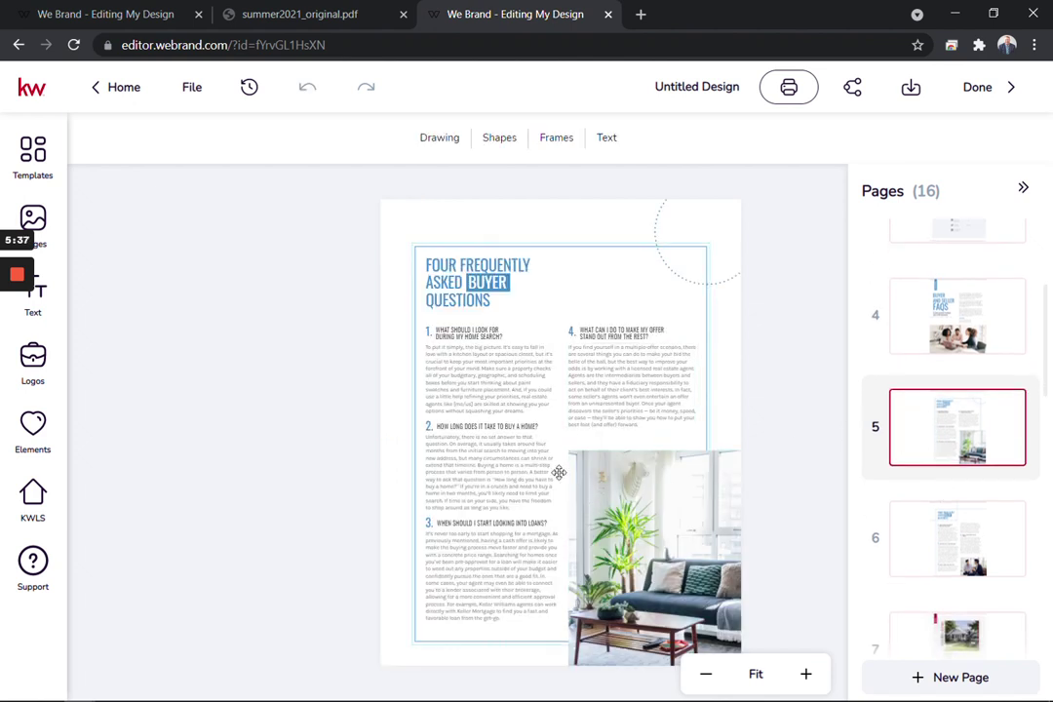
pyautogui.click(954, 551)
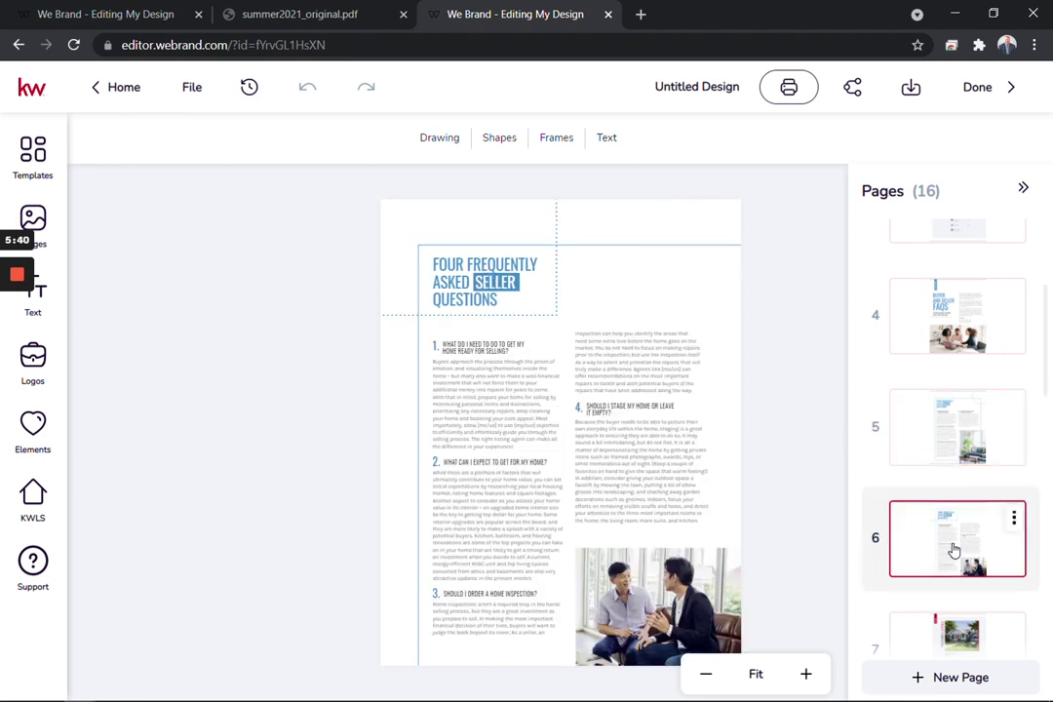
# Open the "Featured Listing" page 7 and search the KW listings for F10292616.
pyautogui.scroll(-3, 954, 551)
pyautogui.click(964, 447)
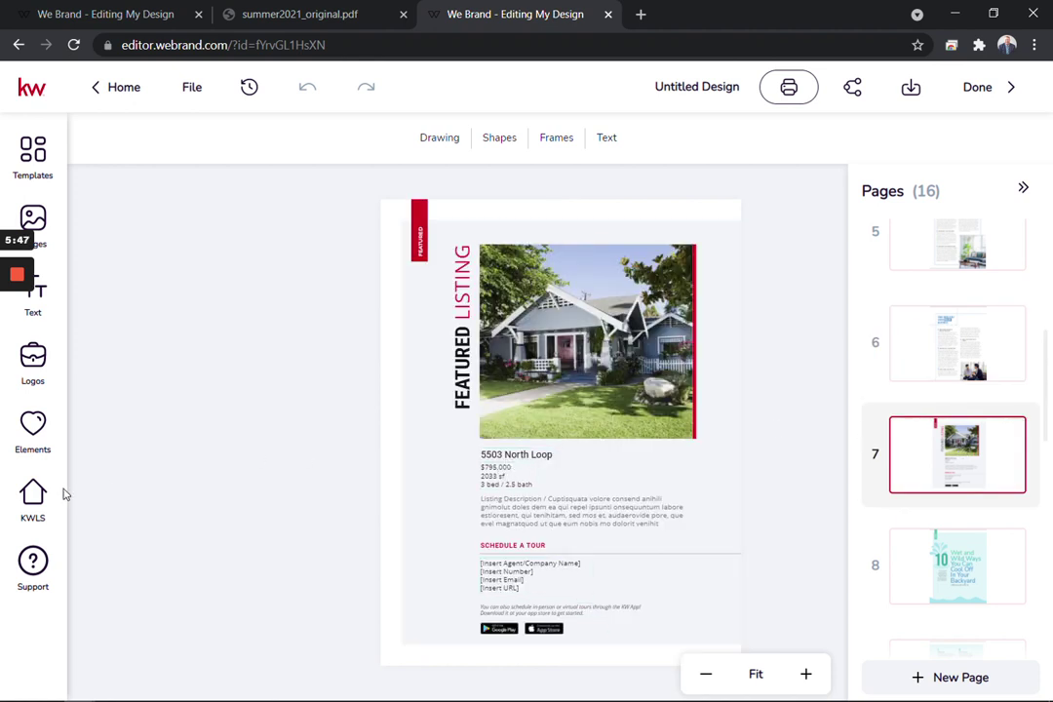
pyautogui.click(32, 509)
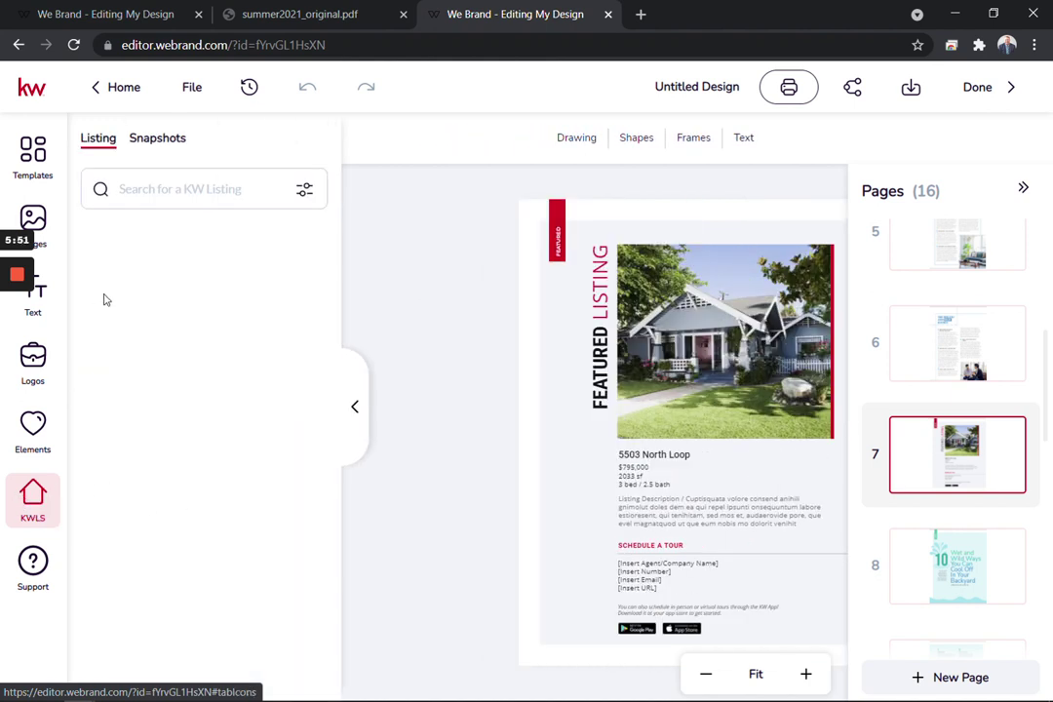
pyautogui.click(305, 189)
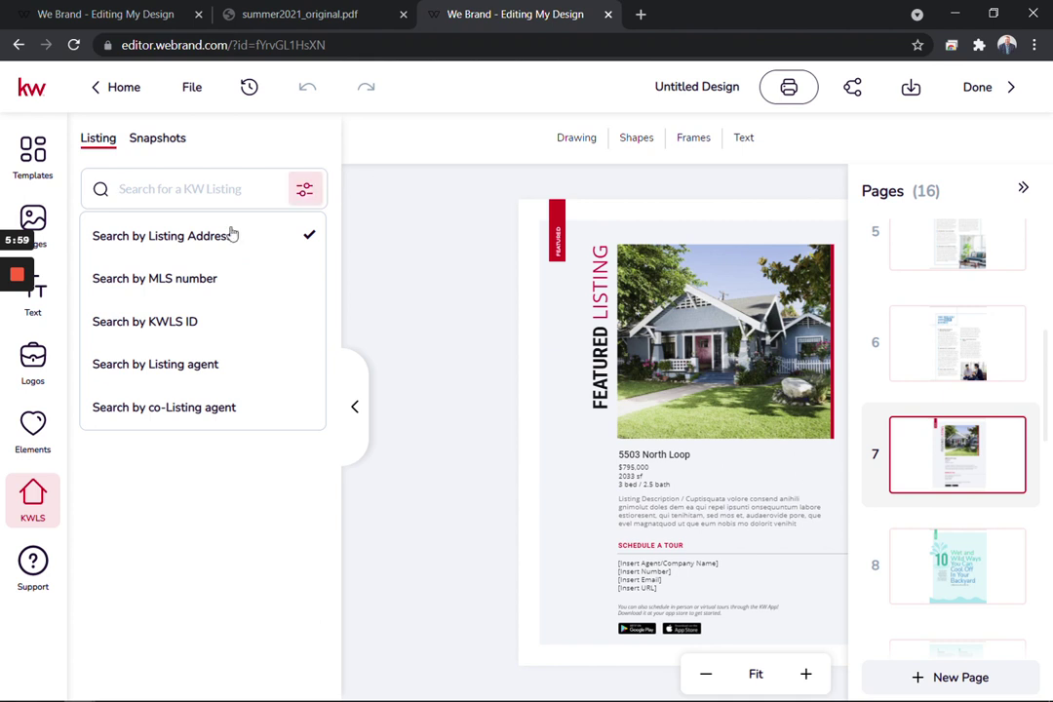
pyautogui.click(175, 189)
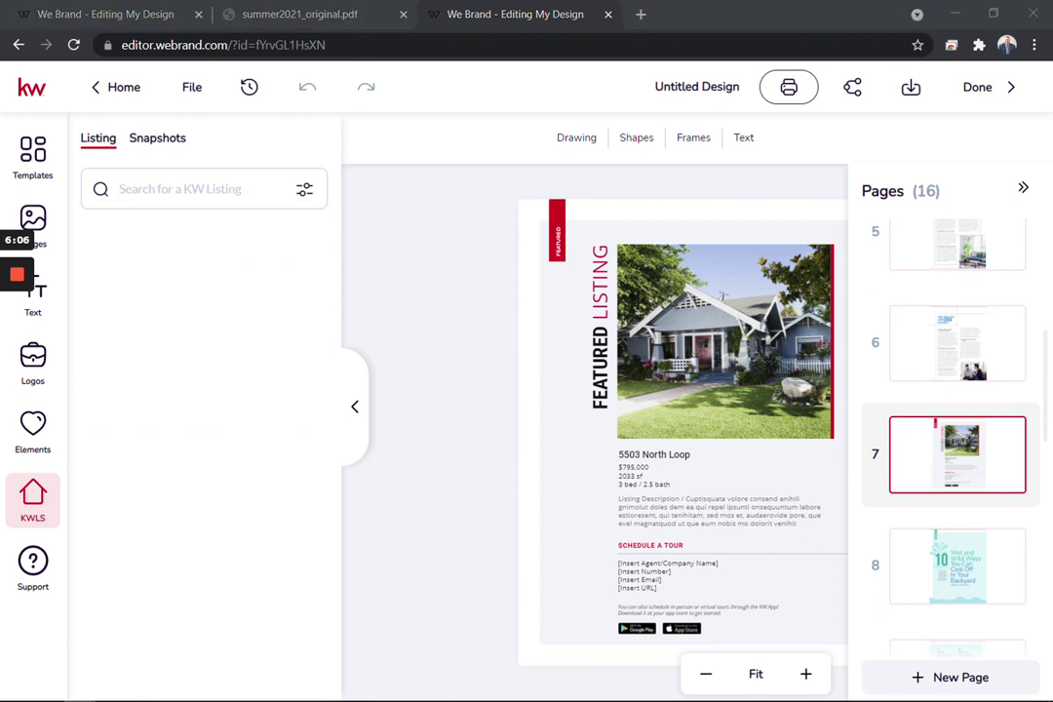
pyautogui.click(208, 227)
pyautogui.write('F10292616')
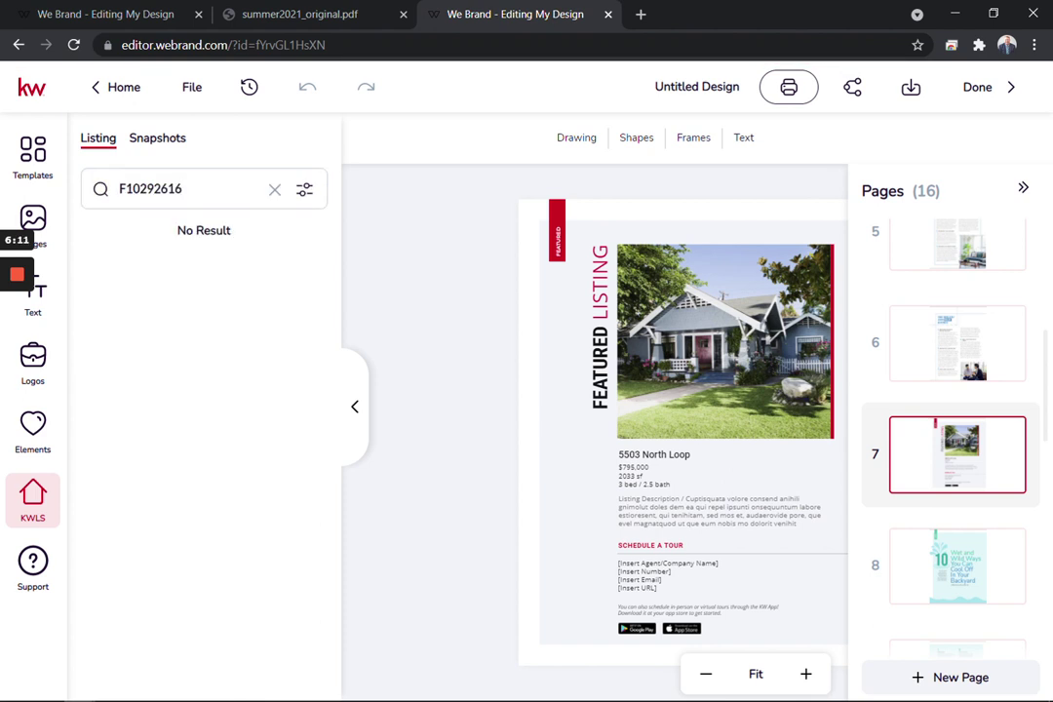
# Check the available listing search criteria and clear the listing search text.
pyautogui.click(306, 189)
pyautogui.click(308, 189)
pyautogui.click(306, 189)
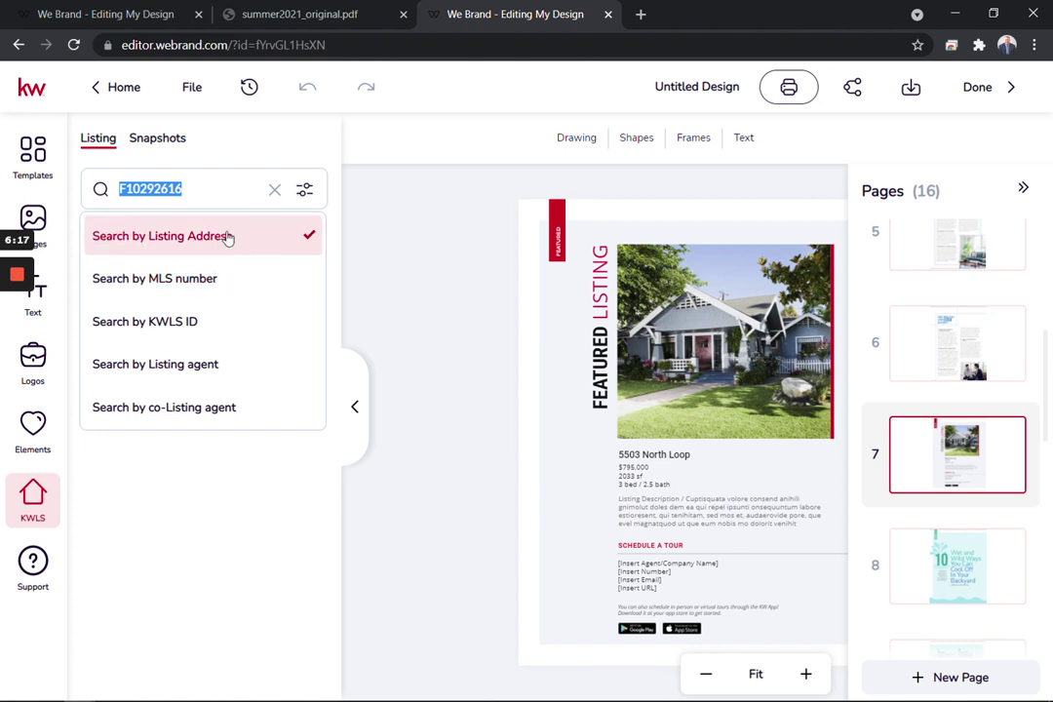
pyautogui.click(274, 190)
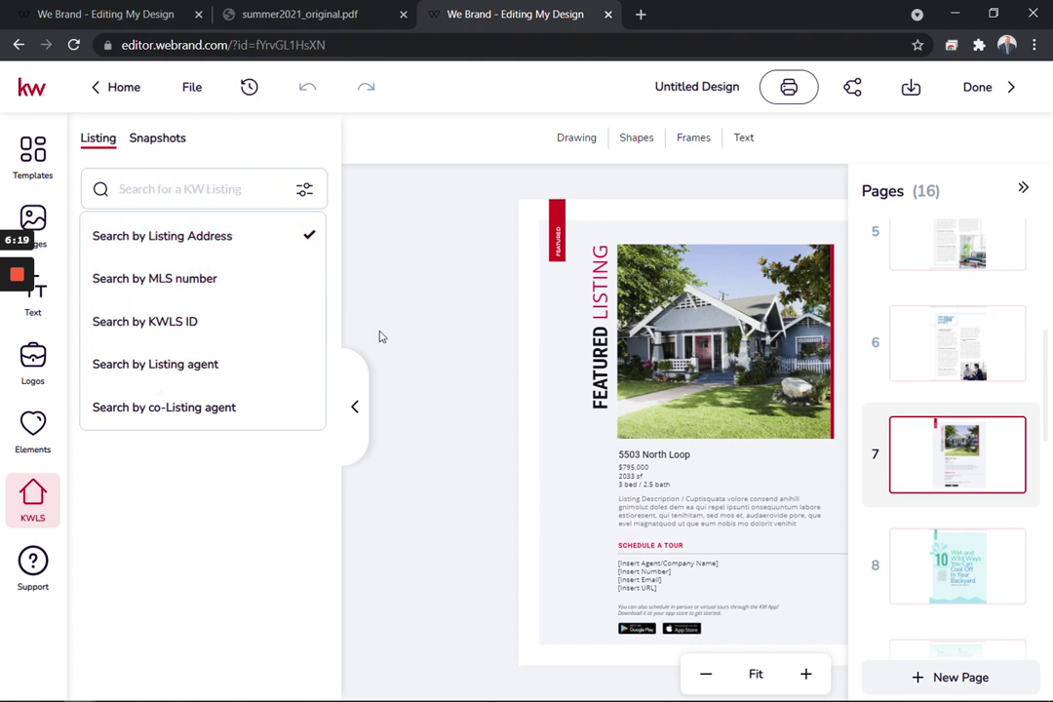
# View the "10 Wet and Wild Ways" page 8, and examine the finished cover in summer2021_original.pdf.
pyautogui.click(965, 582)
pyautogui.scroll(-5, 965, 582)
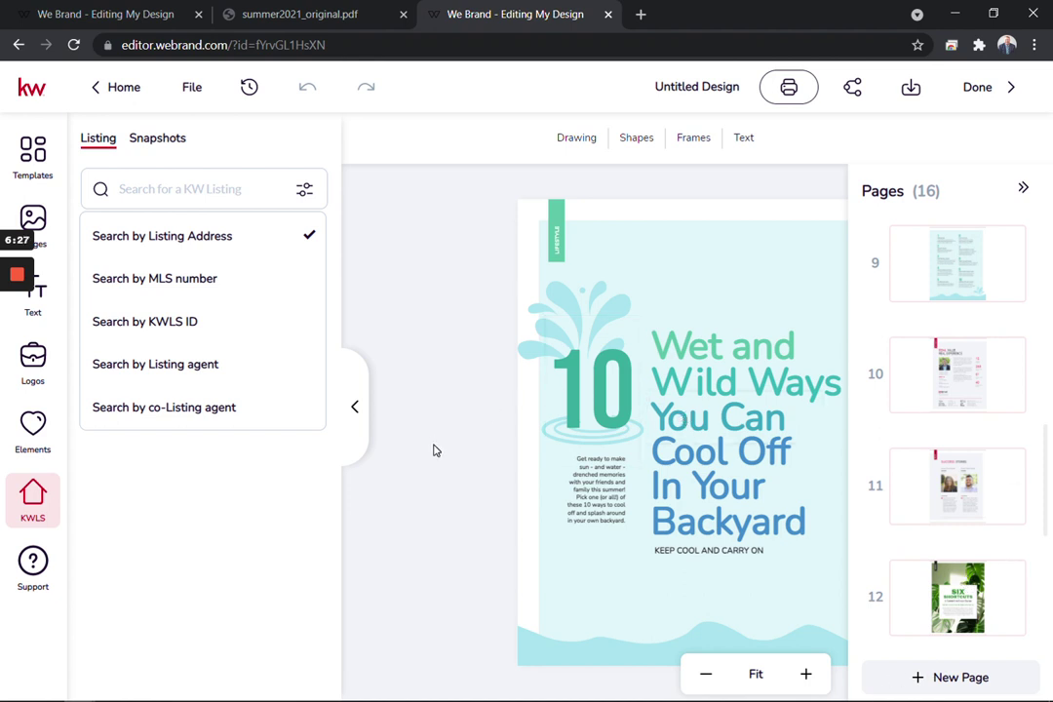
pyautogui.click(327, 28)
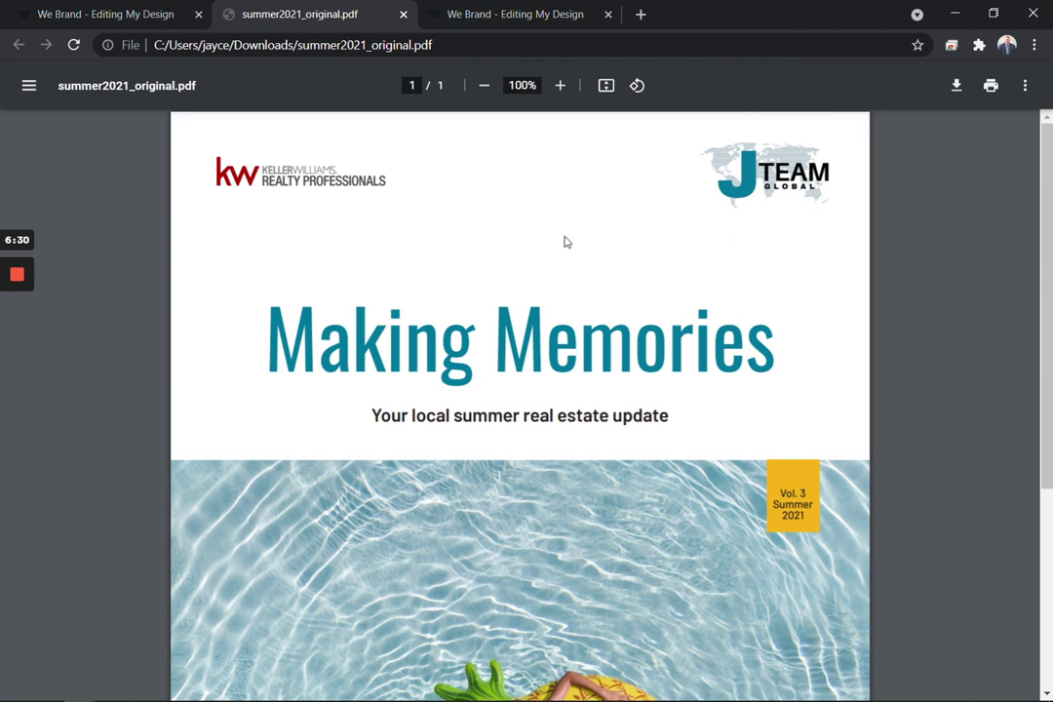
pyautogui.scroll(-3, 519, 405)
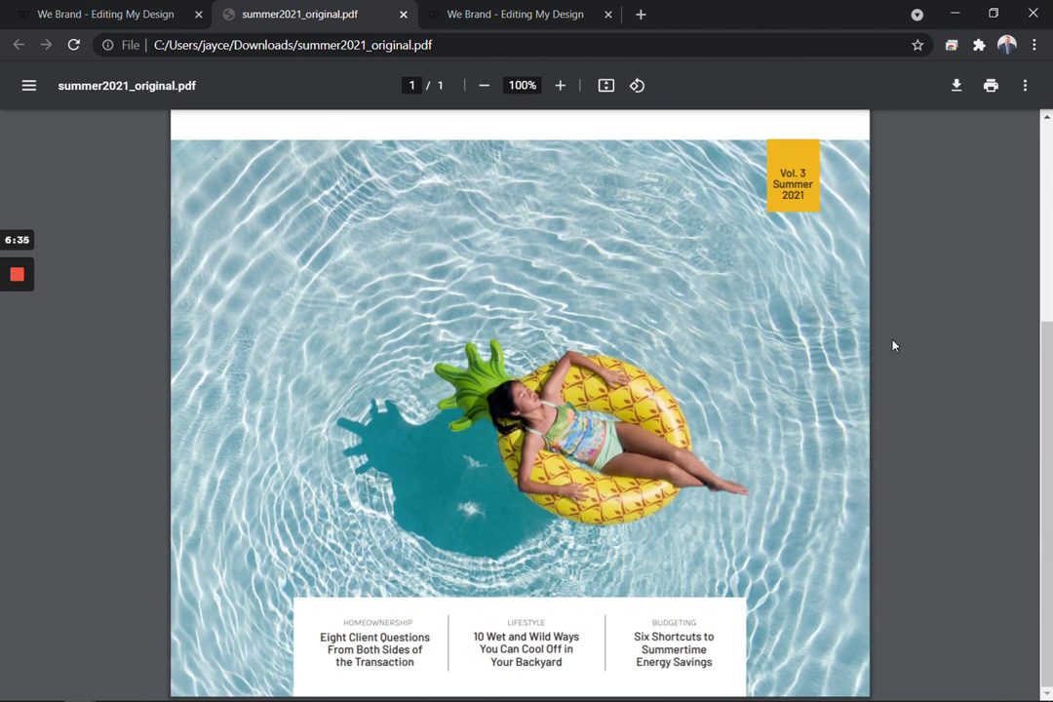
pyautogui.scroll(3, 319, 280)
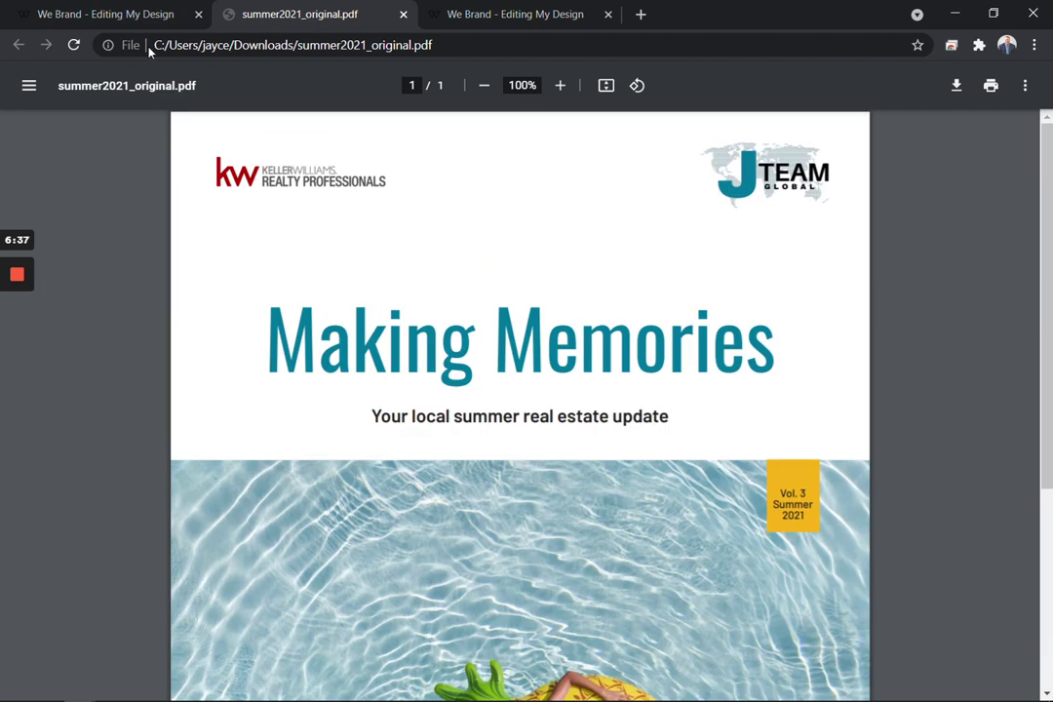
# Switch to the finished "Summer 2021" design, open its page 2 letter, and select the letter's body text.
pyautogui.click(115, 12)
pyautogui.click(966, 390)
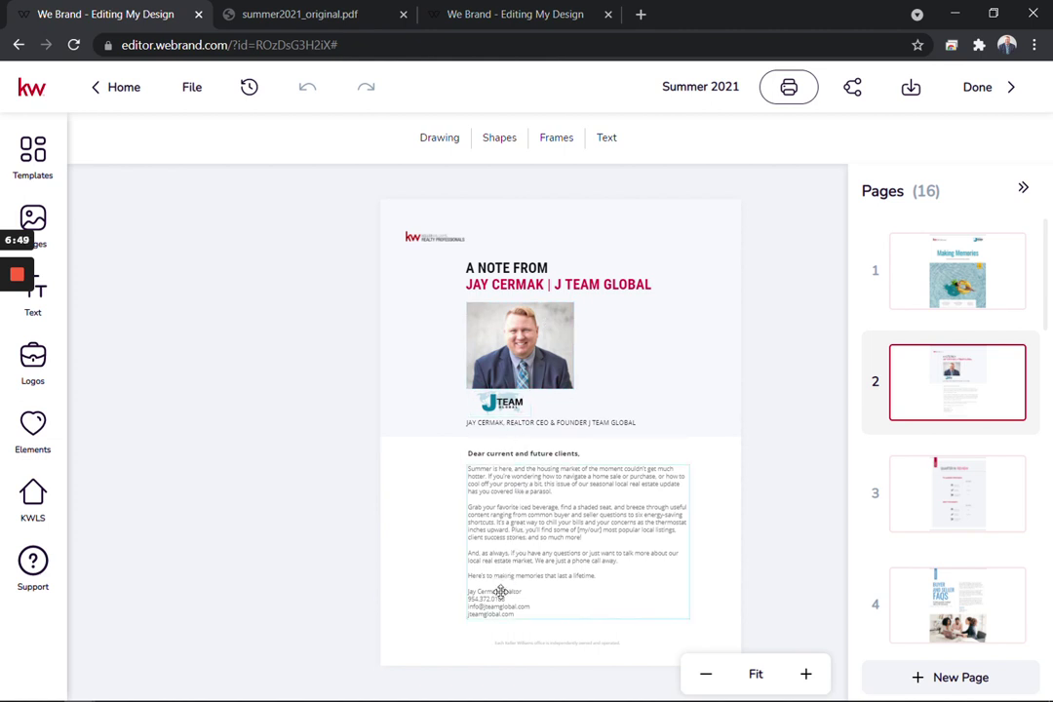
pyautogui.click(606, 526)
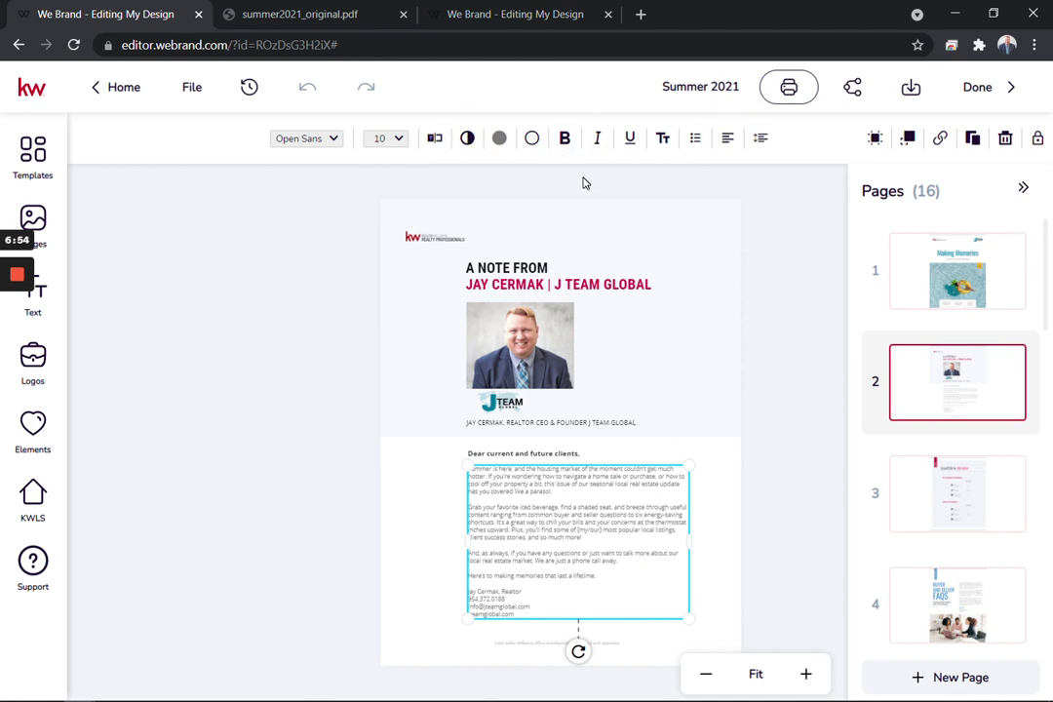
# Replace the "[my/our]" placeholder in the page 2 letter with "our" and save the text changes.
pyautogui.click(435, 138)
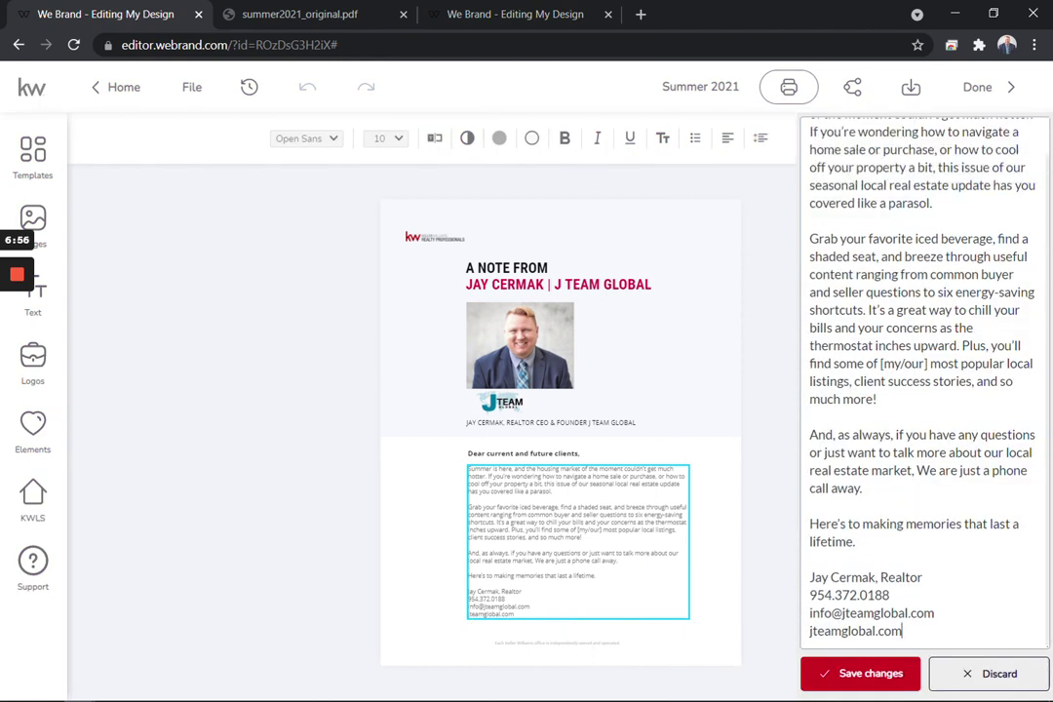
pyautogui.moveTo(881, 363); pyautogui.dragTo(928, 363)
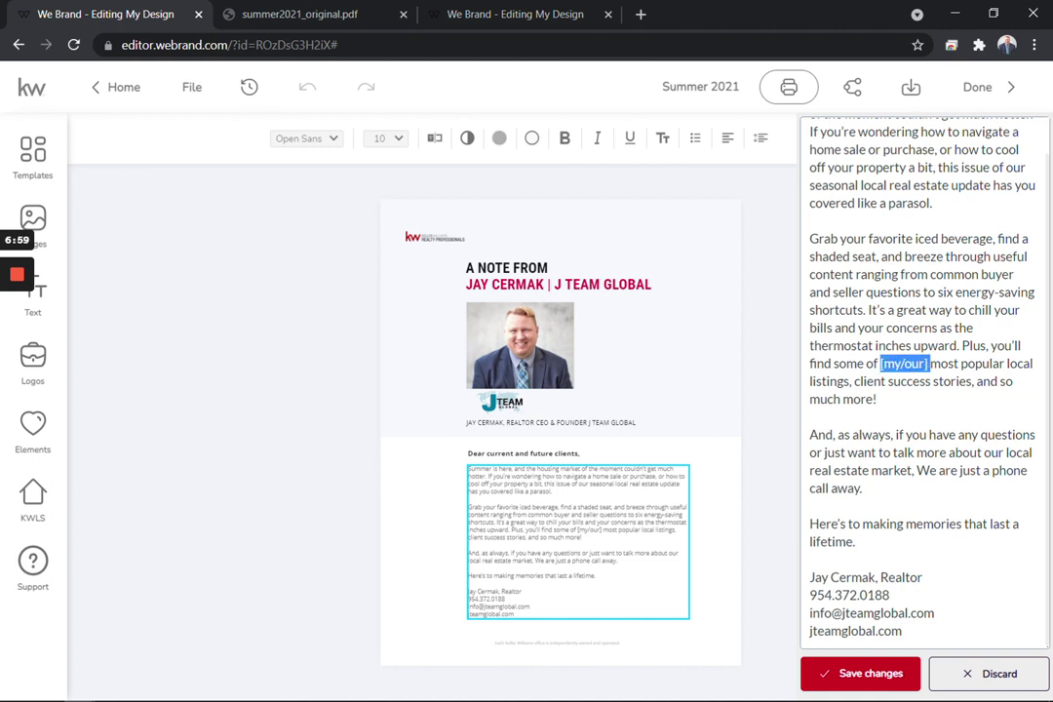
pyautogui.write('our')
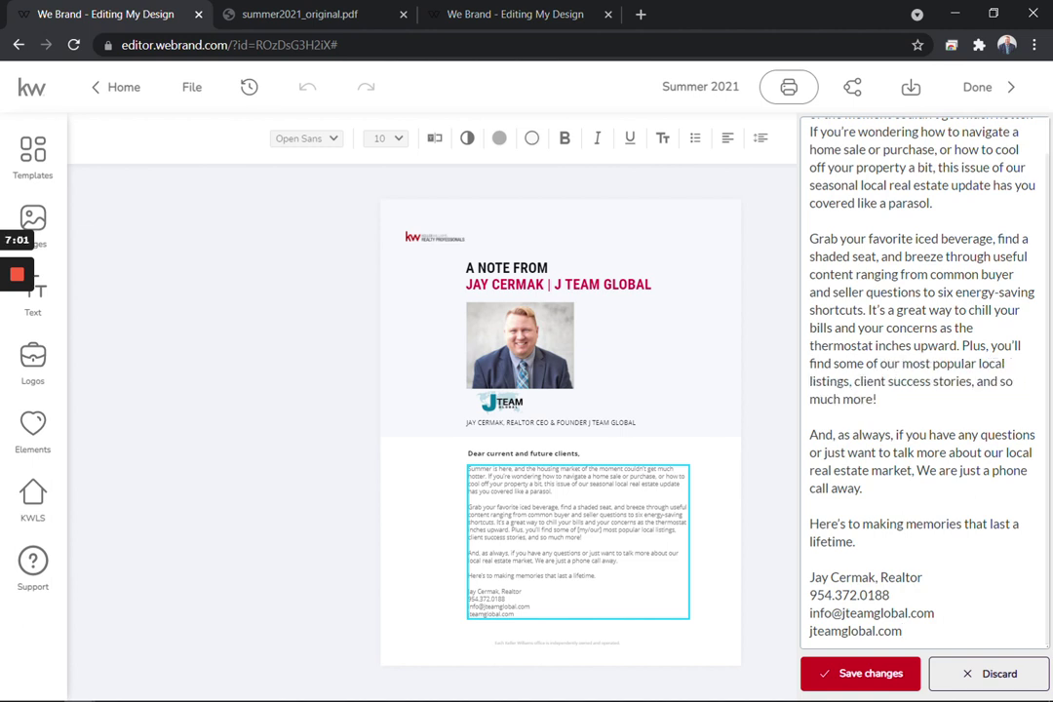
pyautogui.scroll(1, 924, 380)
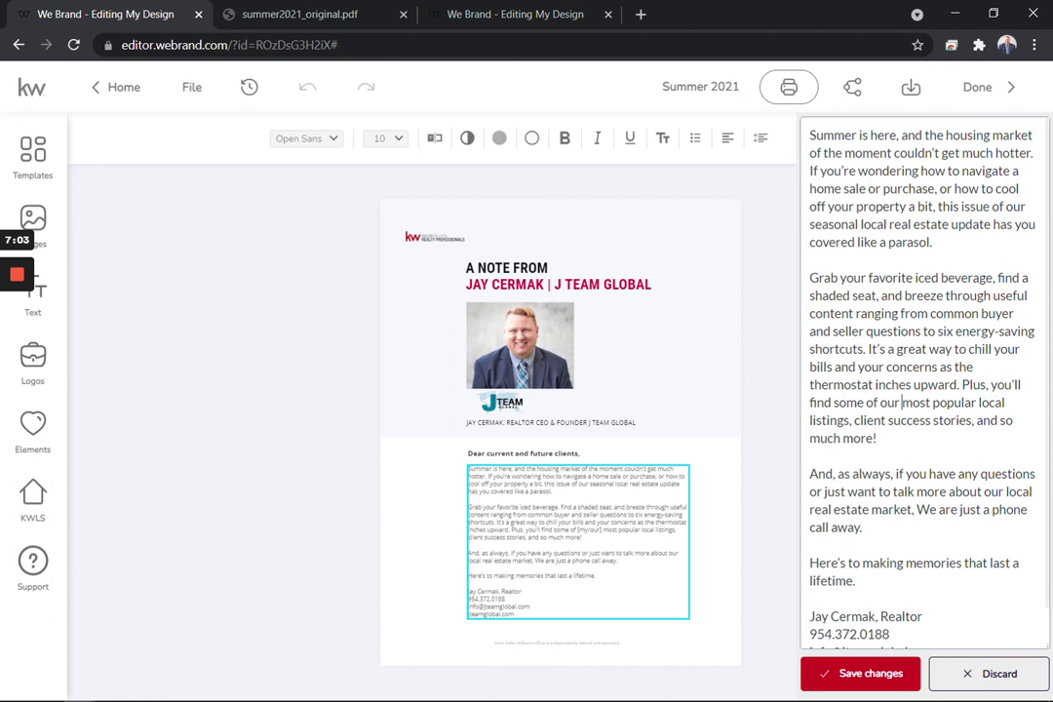
pyautogui.scroll(-1, 924, 380)
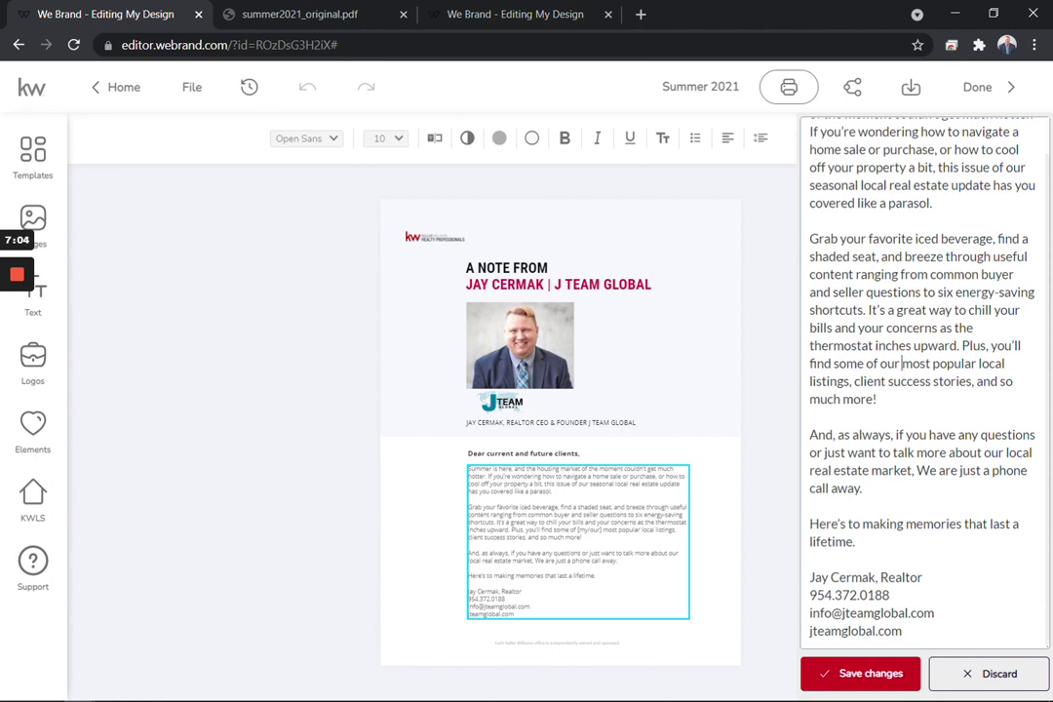
pyautogui.click(910, 673)
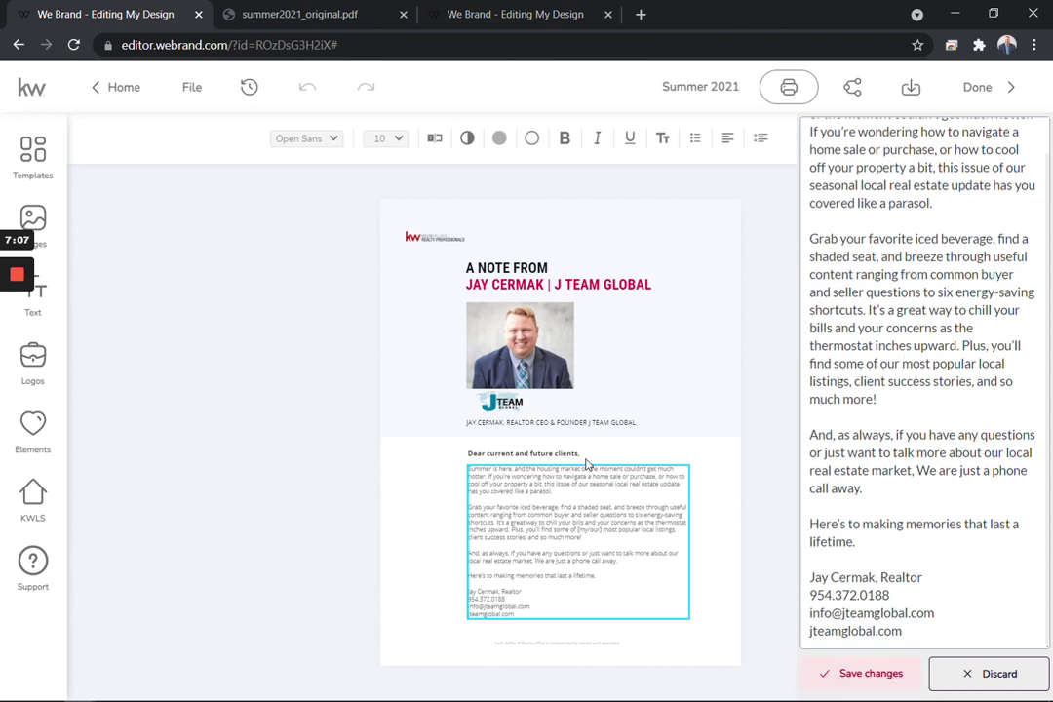
# Review the "Quarter in Review" page 3 and the buyer and seller FAQ pages 4 to 6.
pyautogui.click(932, 502)
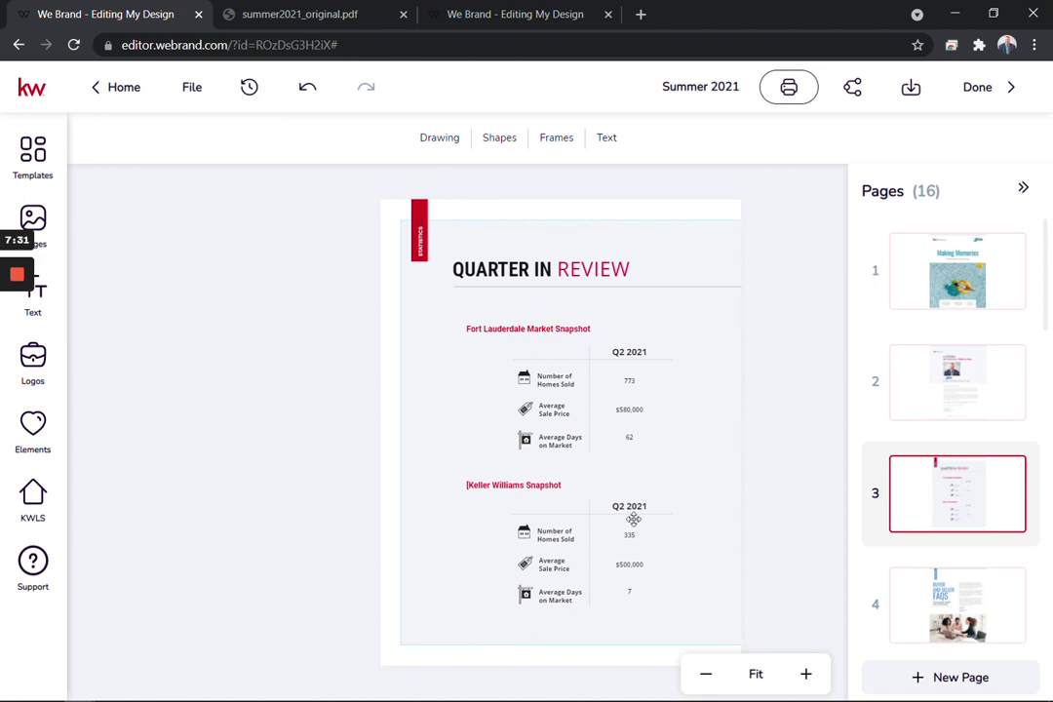
pyautogui.click(985, 603)
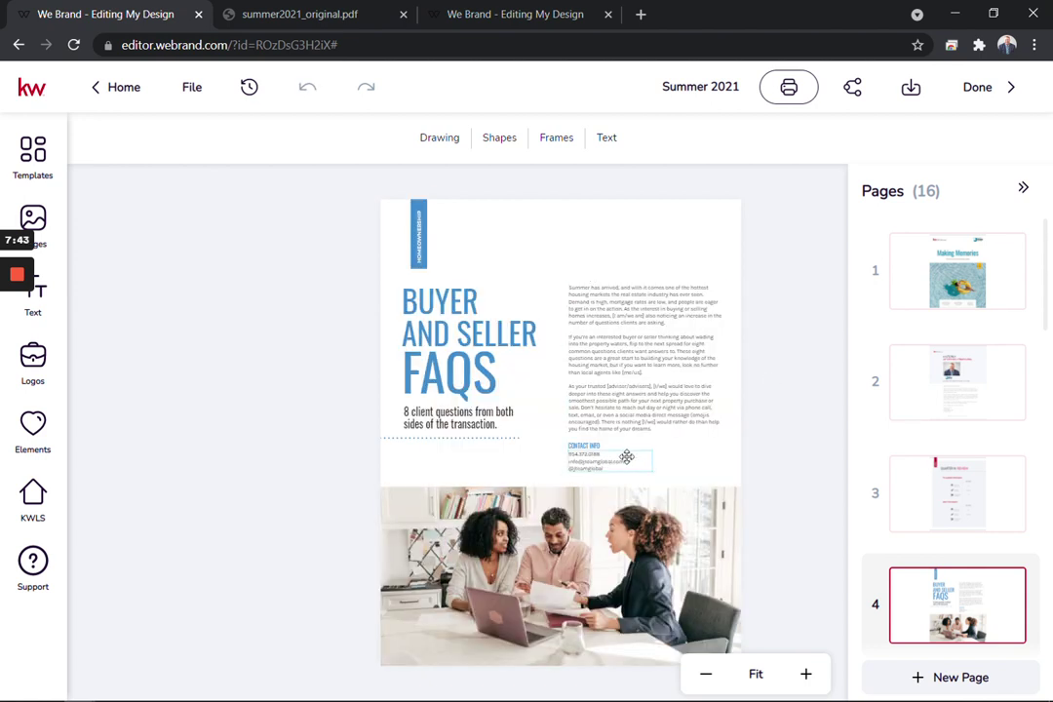
pyautogui.click(806, 673)
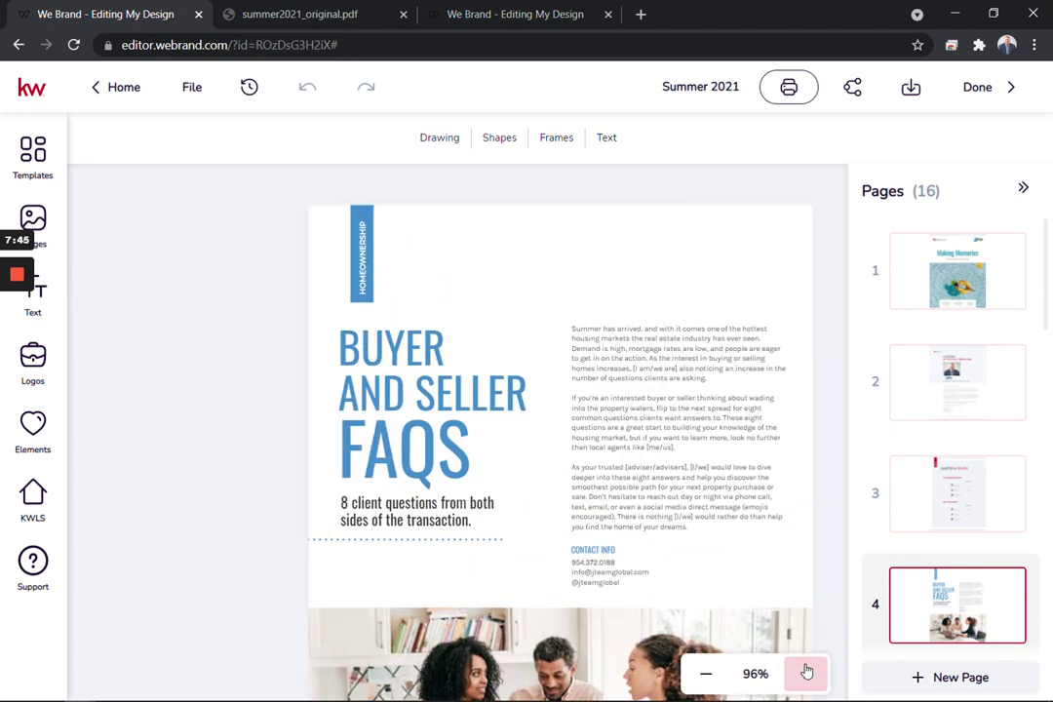
pyautogui.scroll(-3, 936, 507)
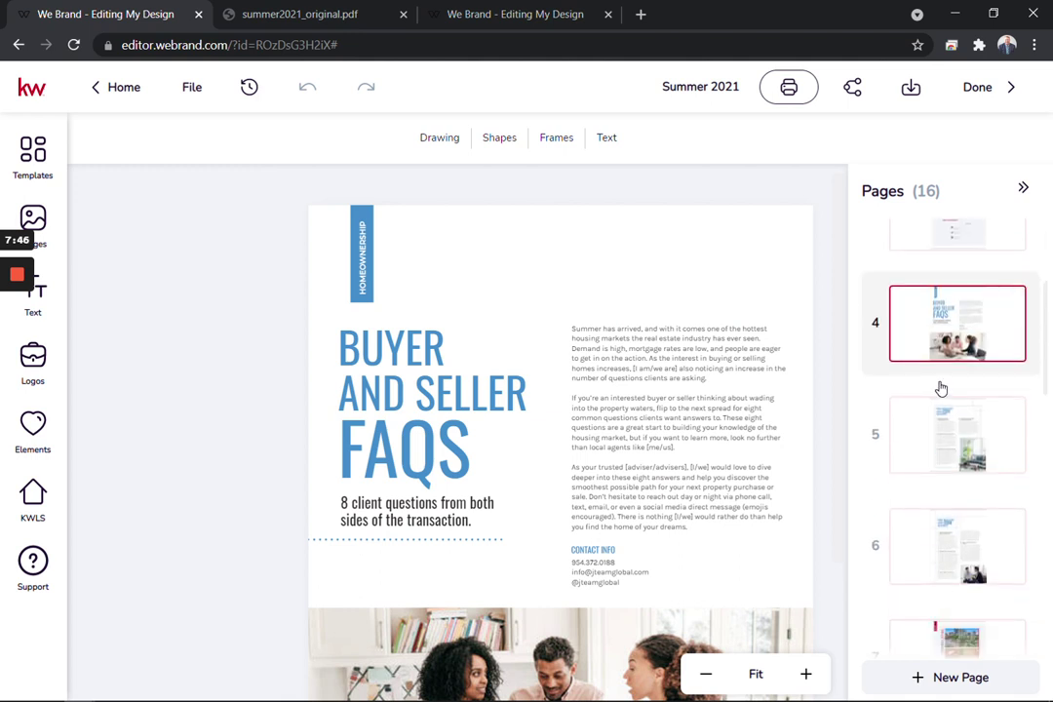
pyautogui.click(936, 452)
pyautogui.click(962, 560)
pyautogui.scroll(-3, 959, 546)
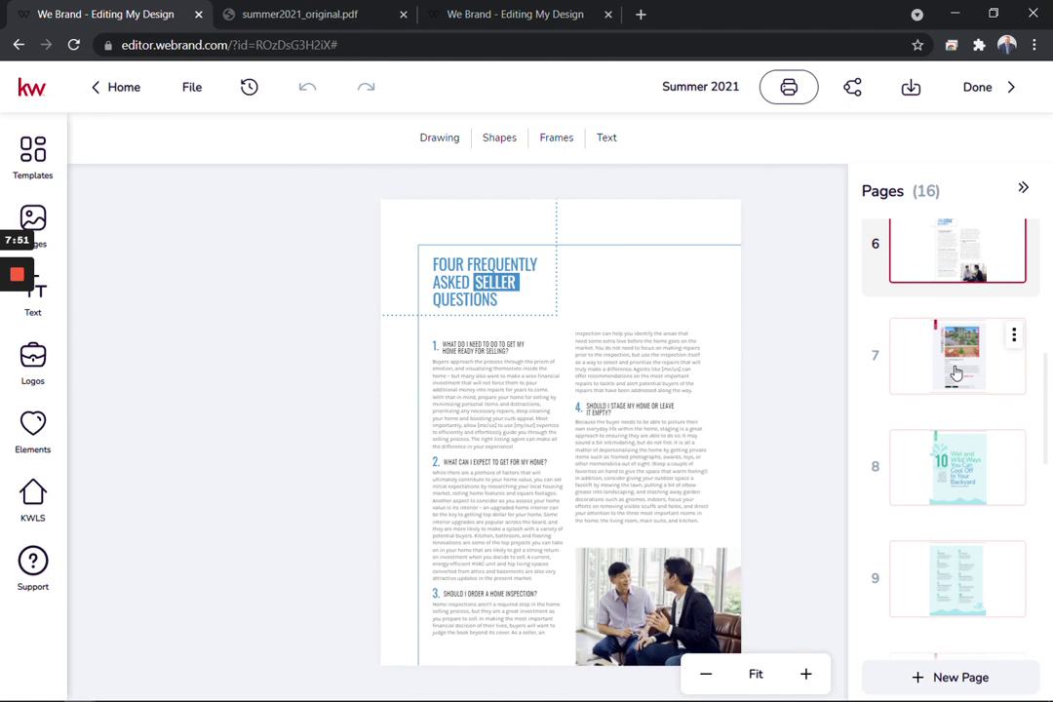
# Open the "Featured Listing" page 7 and browse the photos and listing details of the KW listing F10290069.
pyautogui.click(956, 373)
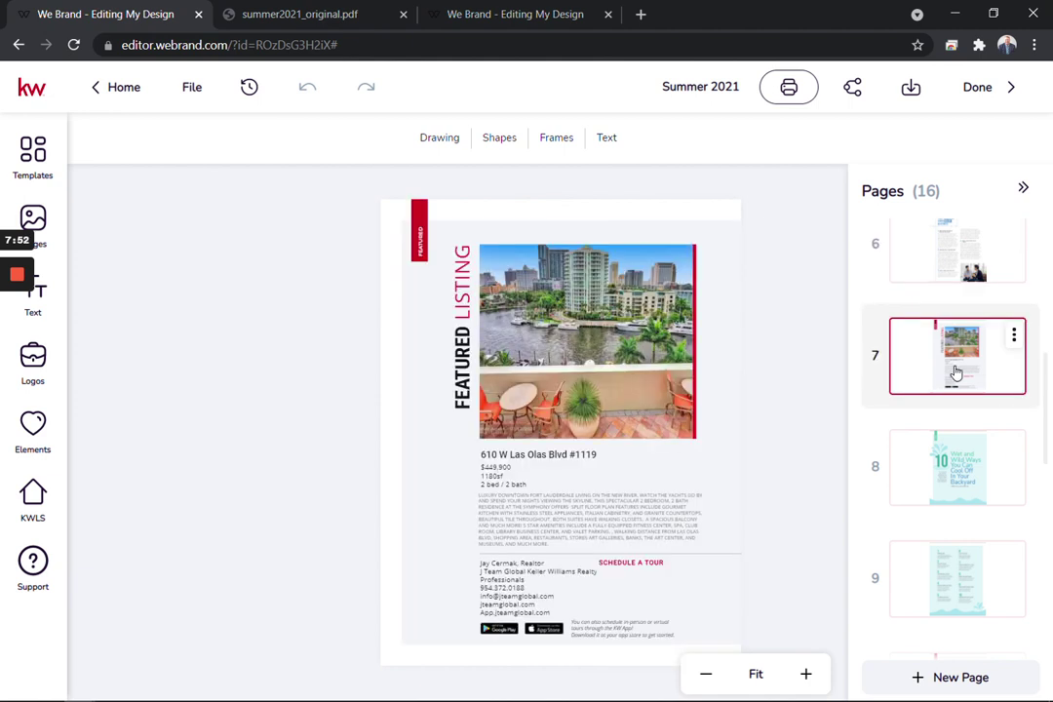
pyautogui.click(35, 514)
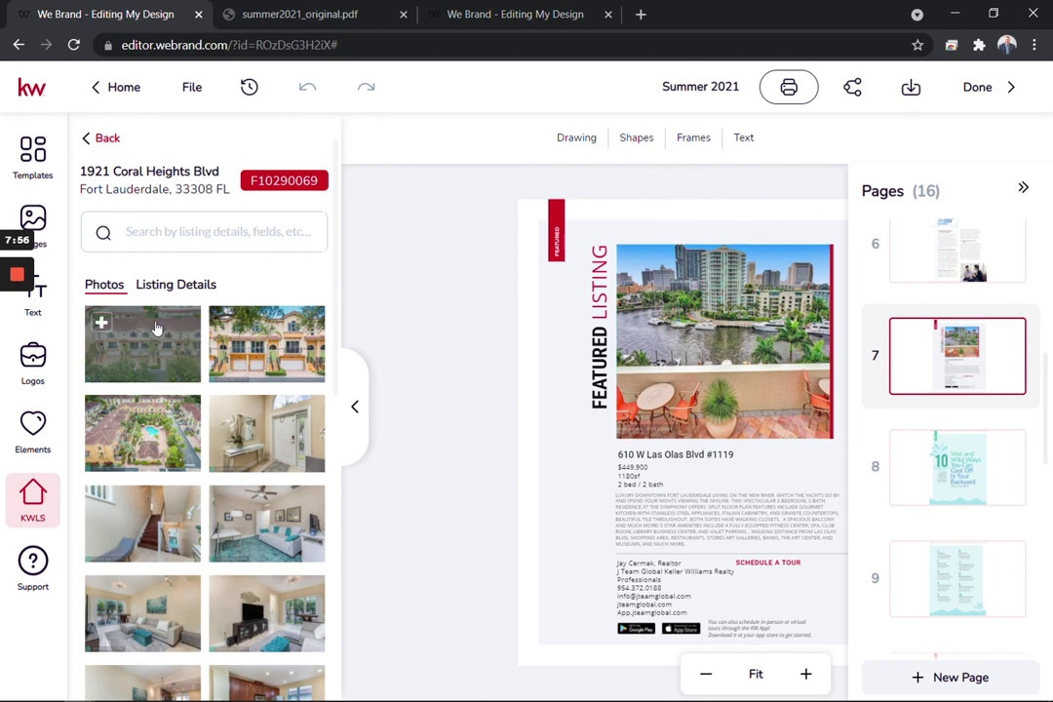
pyautogui.scroll(-3, 149, 464)
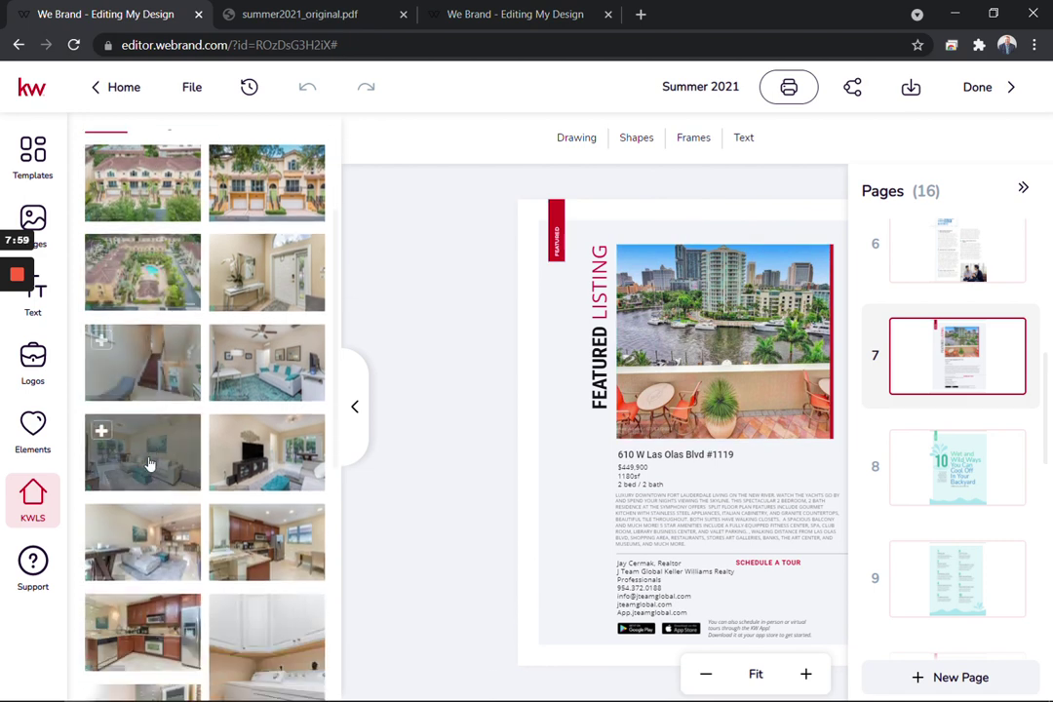
pyautogui.scroll(-2, 149, 464)
pyautogui.scroll(5, 146, 409)
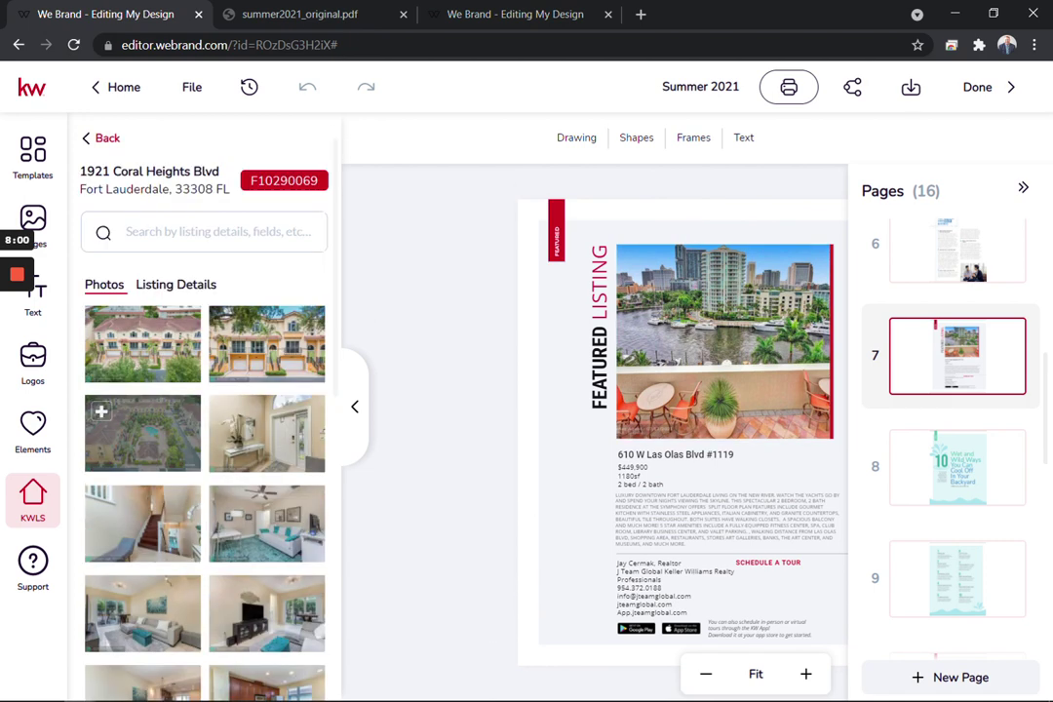
pyautogui.click(186, 286)
pyautogui.scroll(-2, 188, 537)
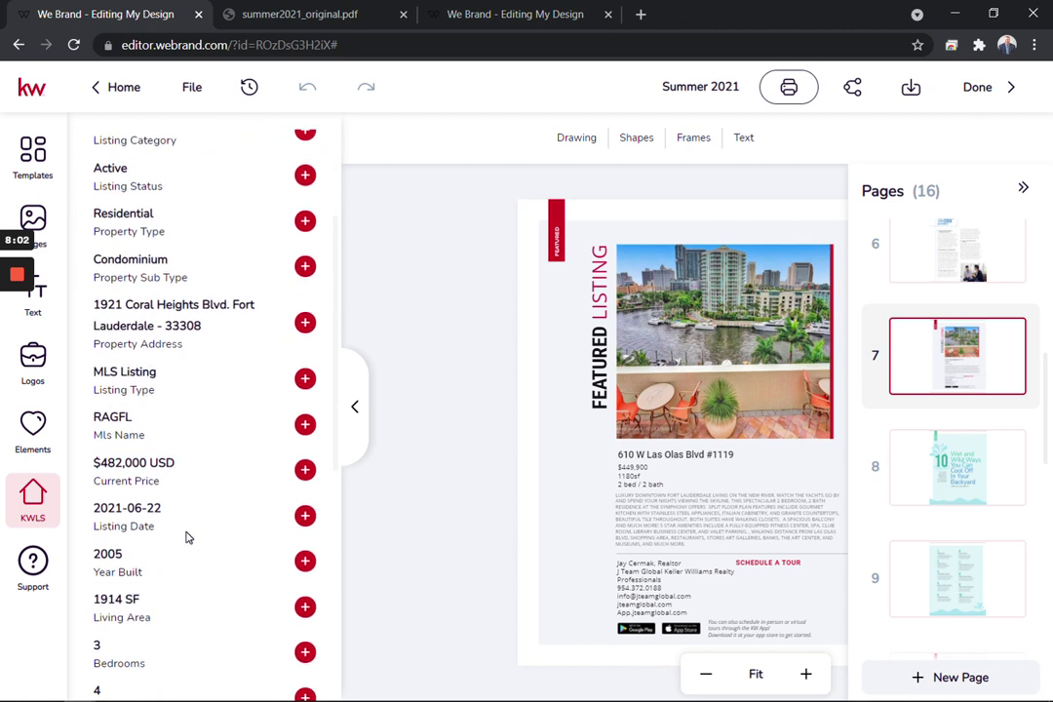
pyautogui.scroll(-2, 178, 538)
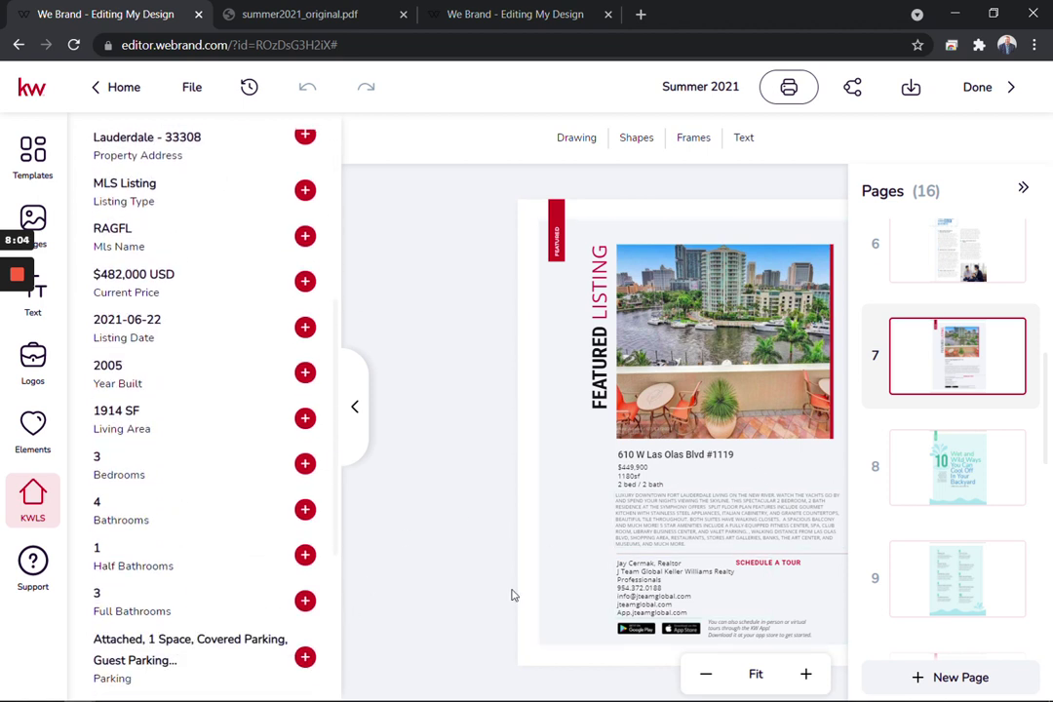
# View the backyard cooling pages 8 and 9, and examine the "Real Value Real Experience" page 10 with the listing details hidden.
pyautogui.scroll(-1, 962, 366)
pyautogui.click(961, 367)
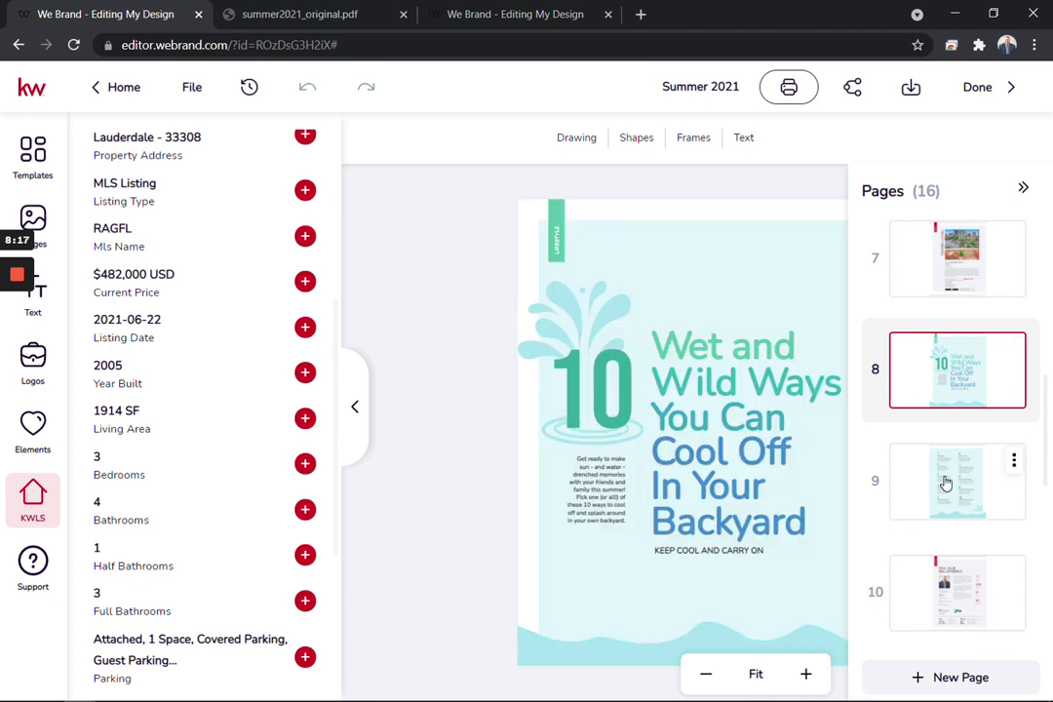
pyautogui.click(945, 482)
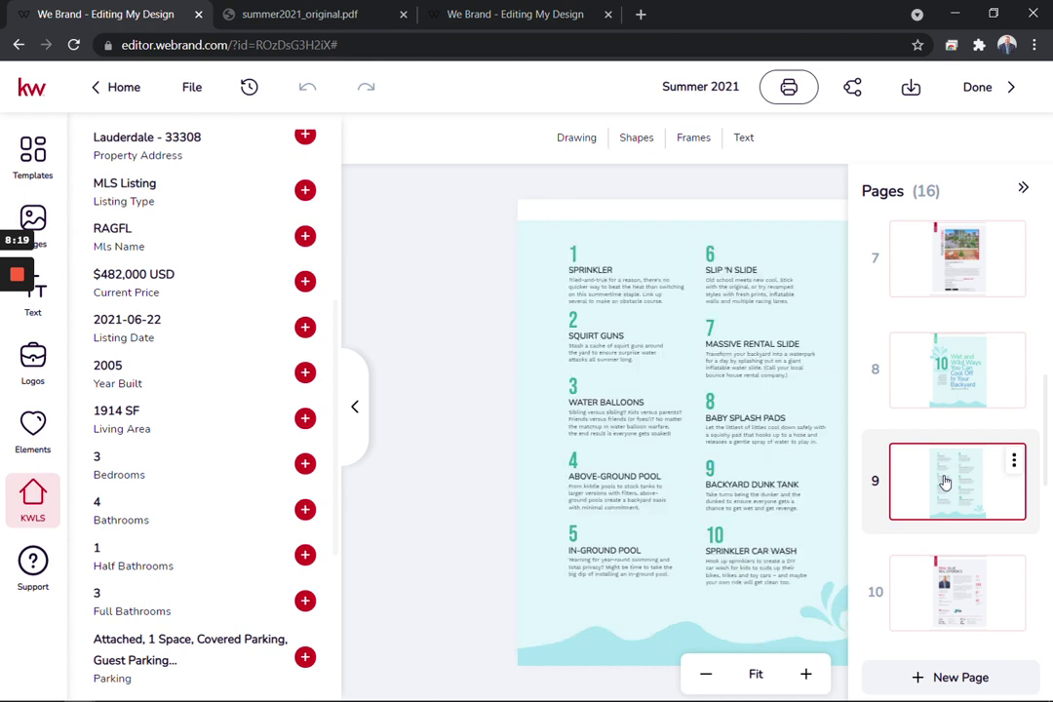
pyautogui.scroll(-2, 945, 482)
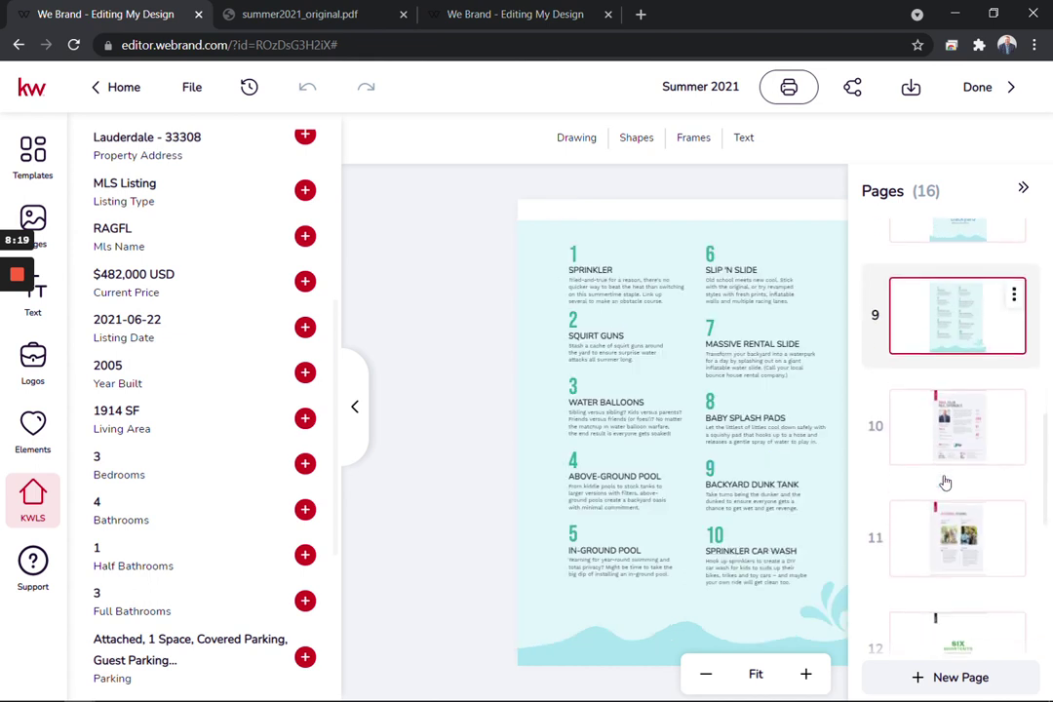
pyautogui.click(943, 417)
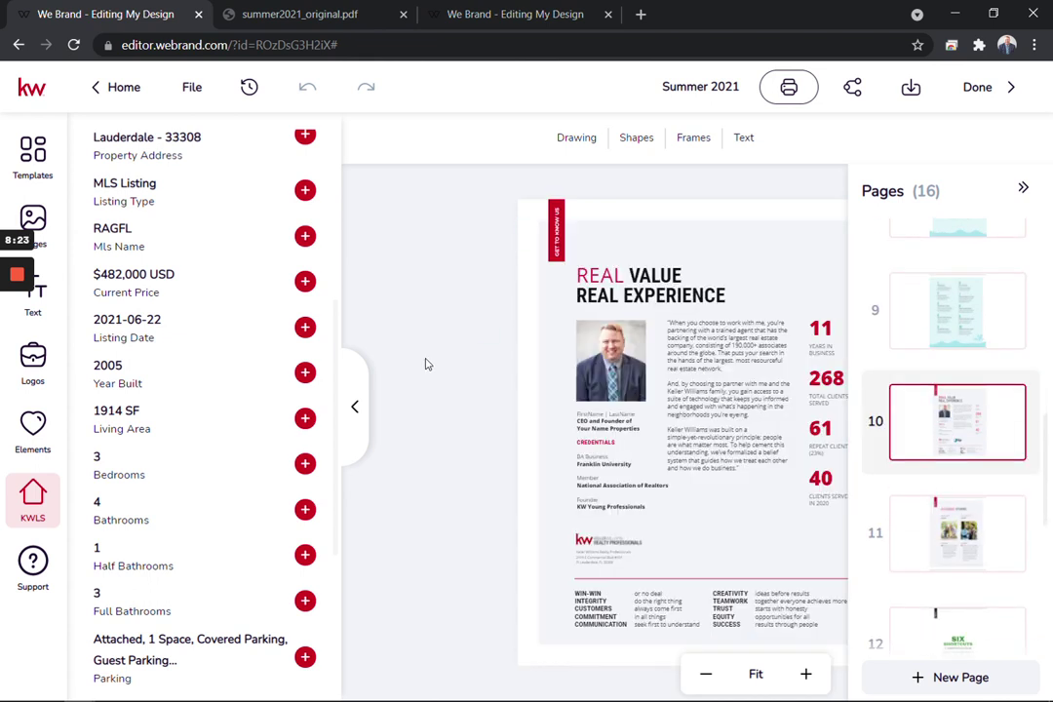
pyautogui.click(351, 411)
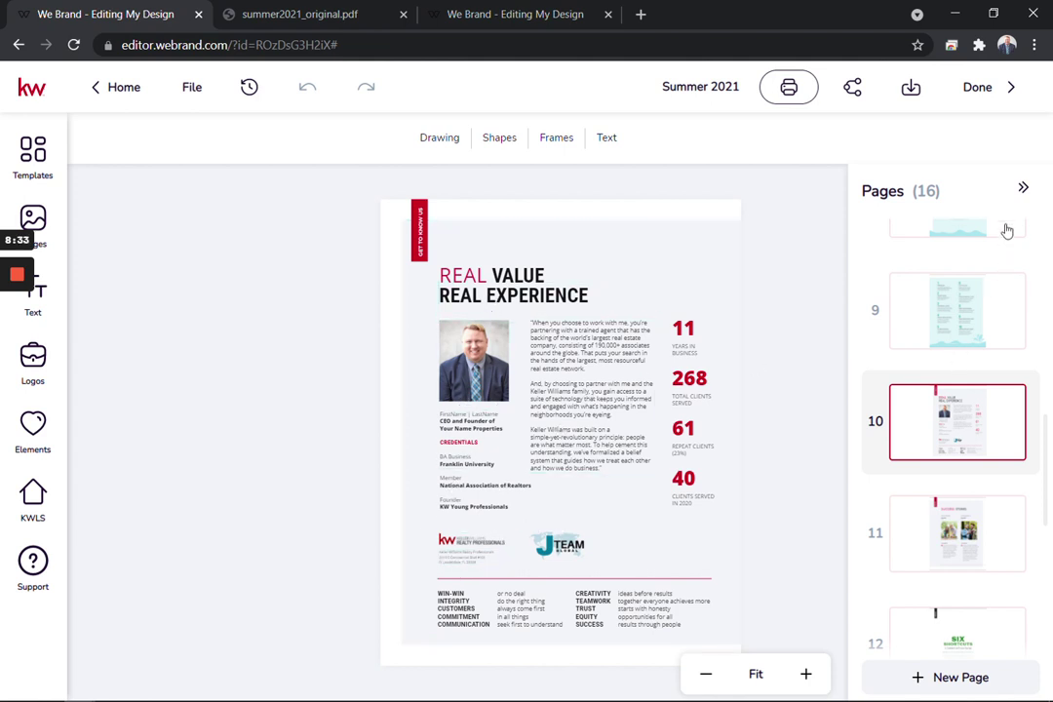
# View the "Success Stories" page 11 and browse the workspace images available for it.
pyautogui.click(958, 529)
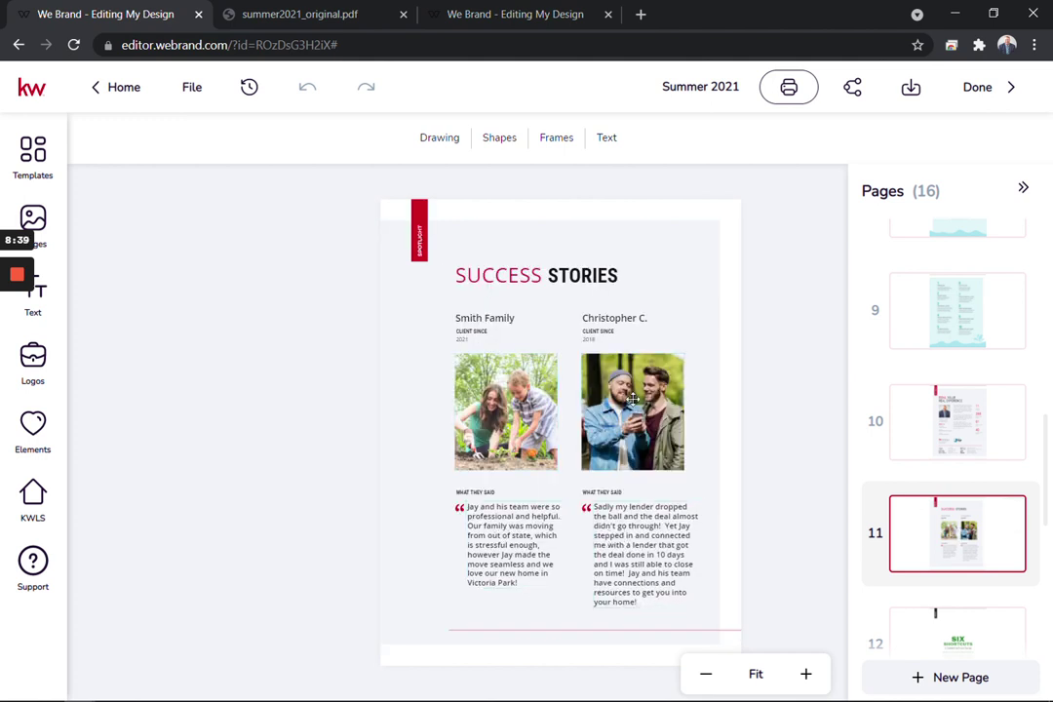
pyautogui.click(52, 232)
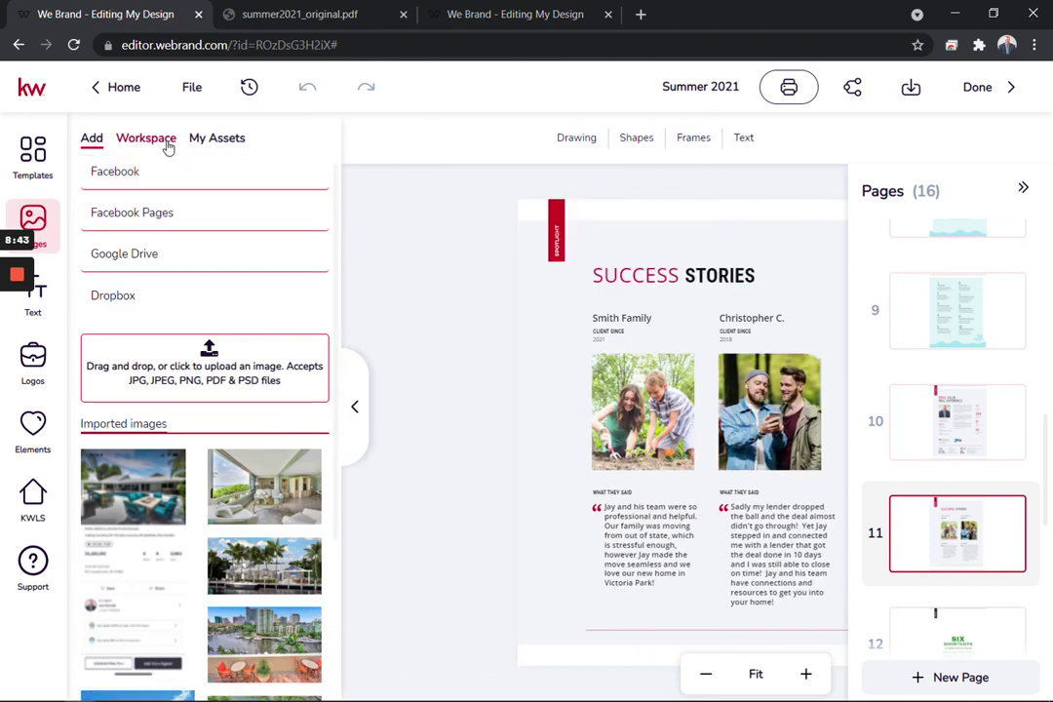
pyautogui.click(166, 144)
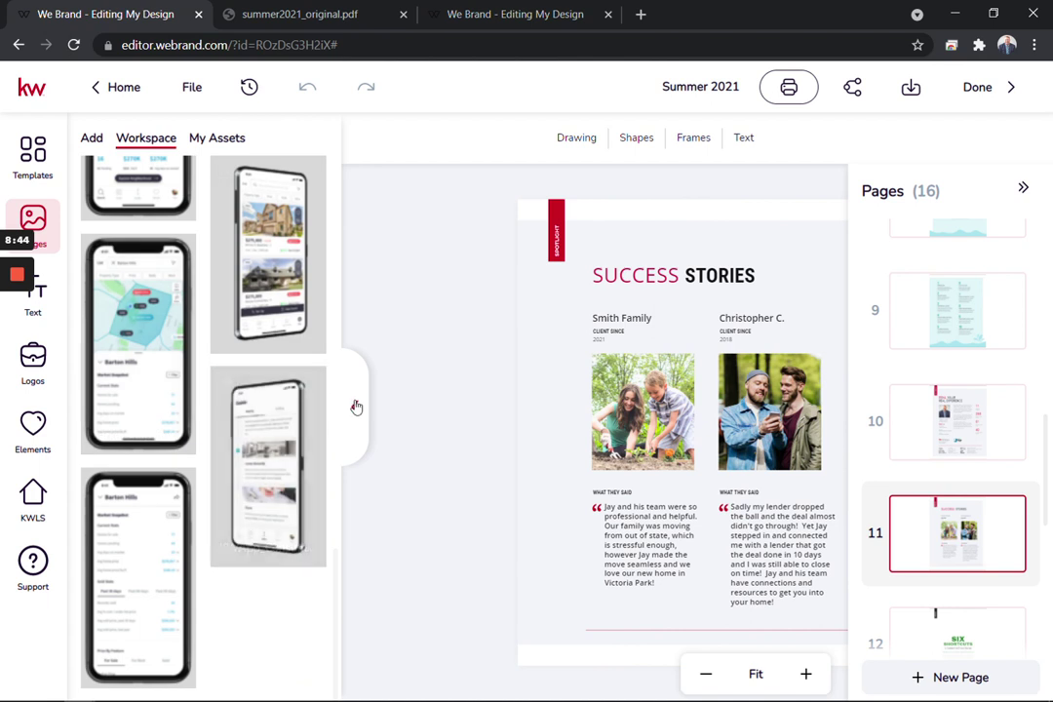
pyautogui.click(356, 406)
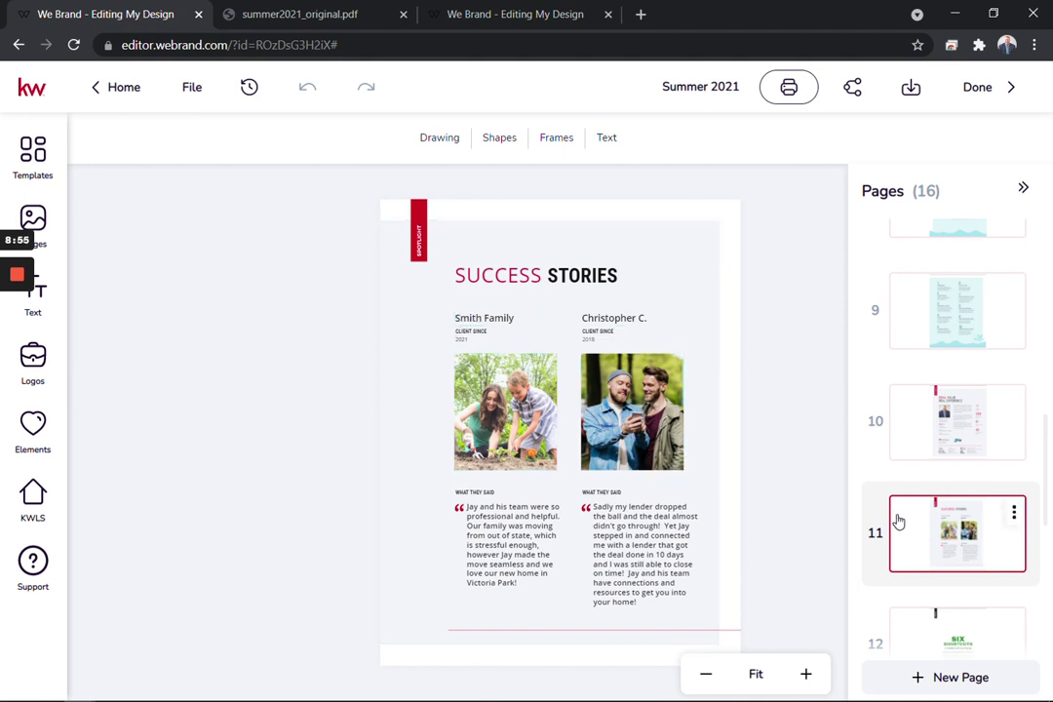
# View the "Six Shortcuts to Summertime Energy Savings" article on pages 12 and 13.
pyautogui.scroll(-2, 895, 522)
pyautogui.click(926, 460)
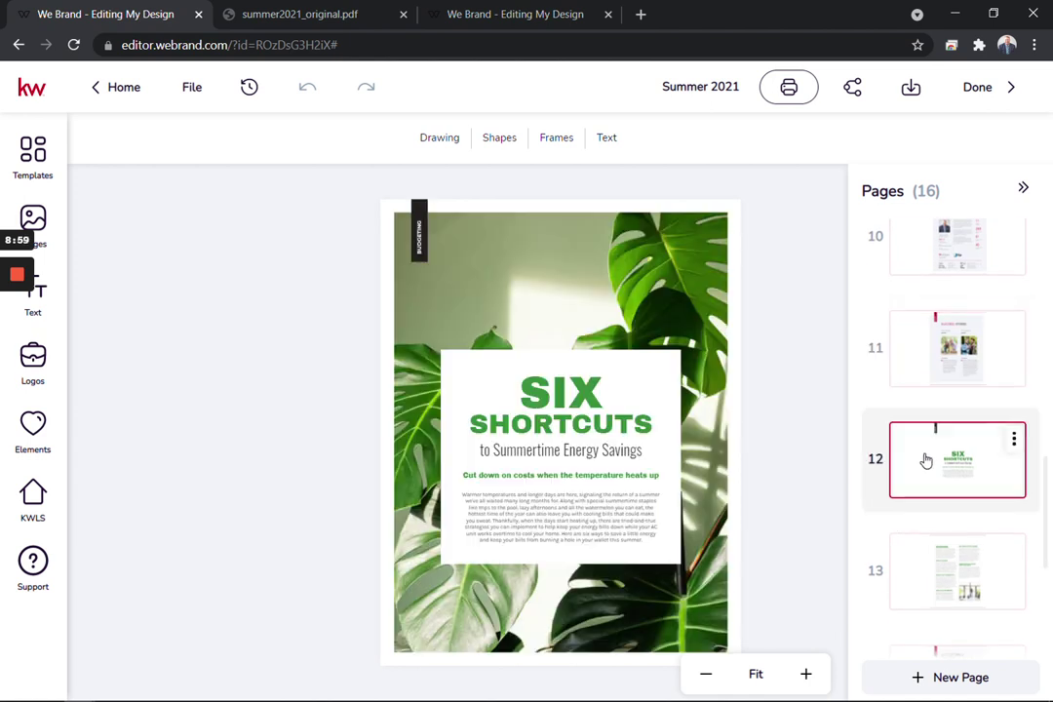
pyautogui.click(953, 583)
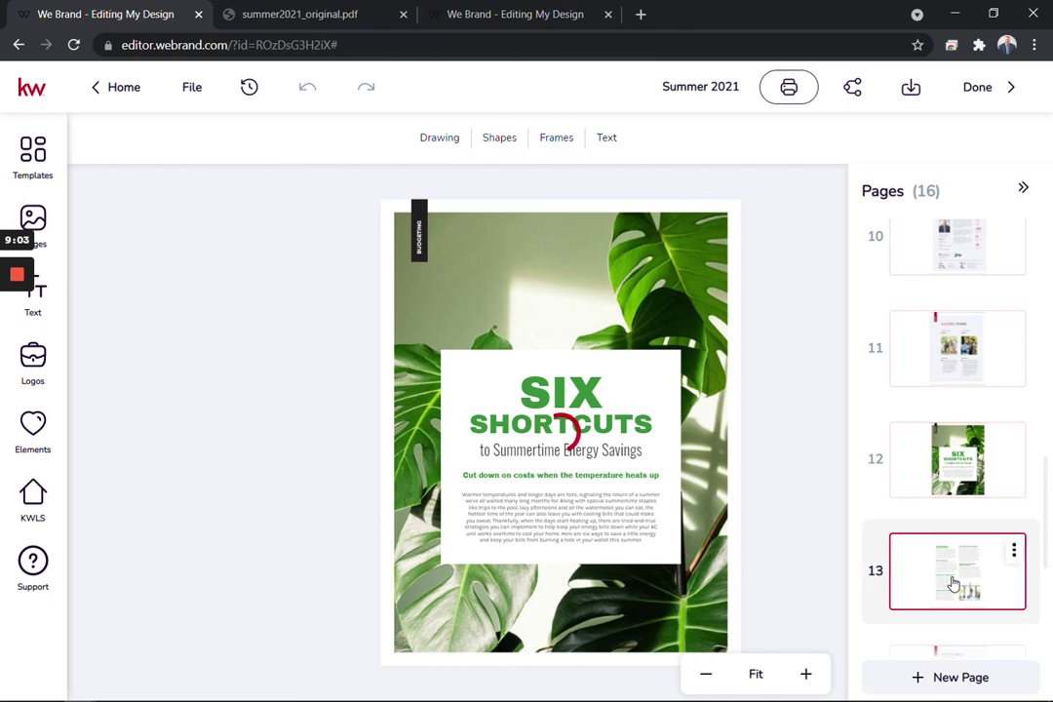
# Examine the "Hottest Spring Listings" page 14 up close, from the six listings to the "Schedule a Tour" contact details.
pyautogui.scroll(-3, 954, 583)
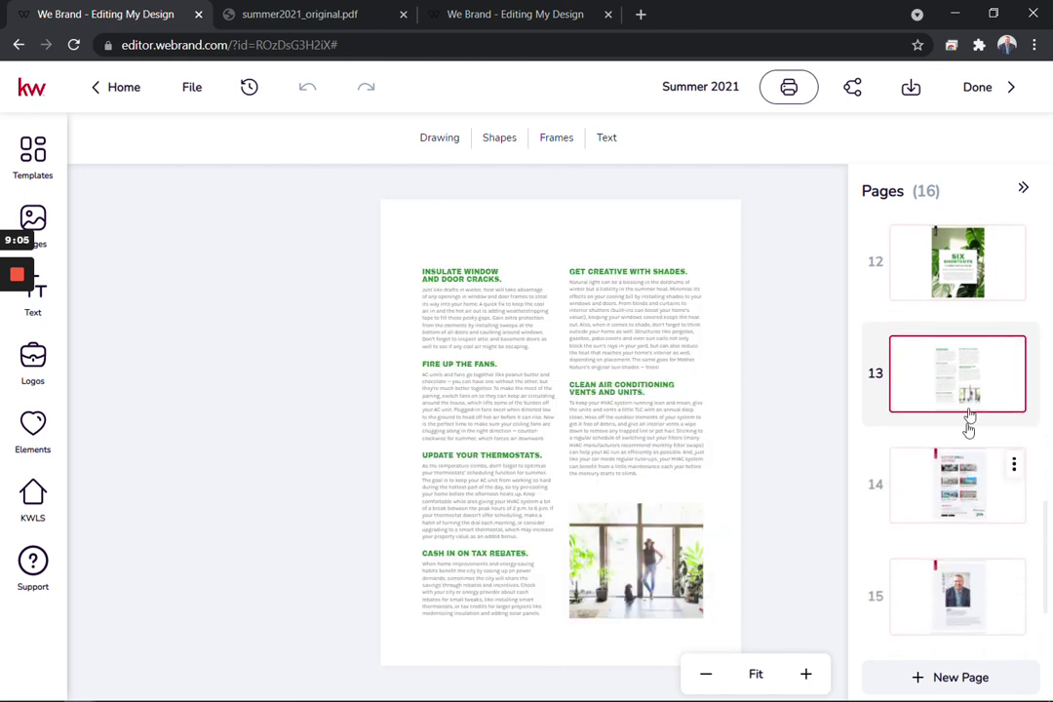
pyautogui.click(943, 482)
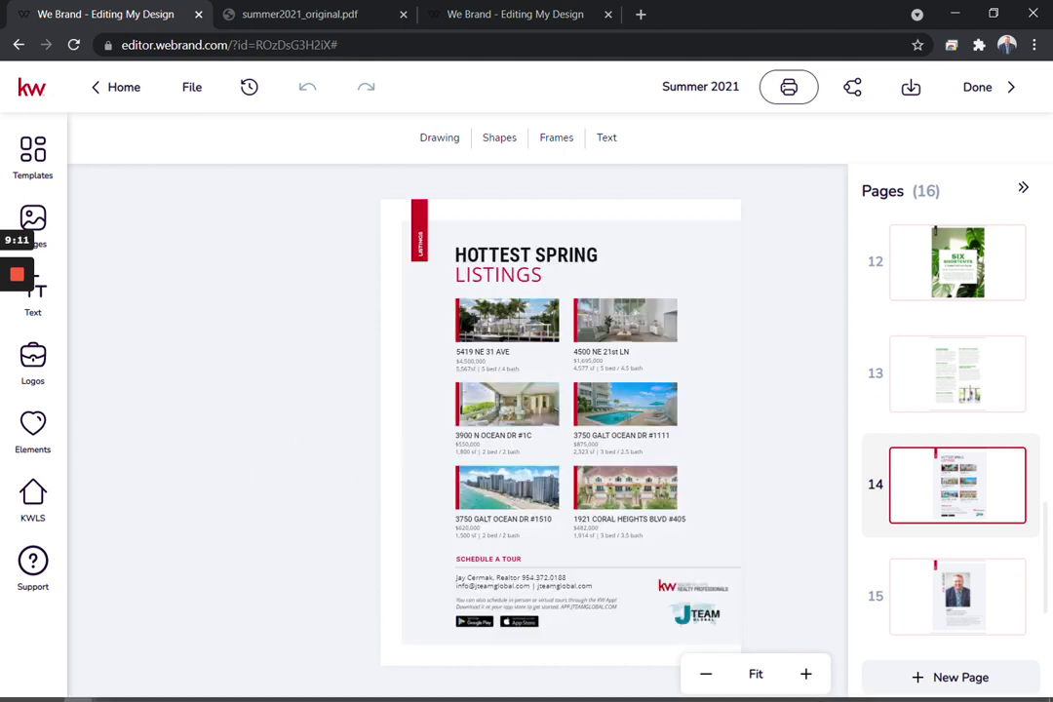
pyautogui.click(806, 674)
pyautogui.click(806, 673)
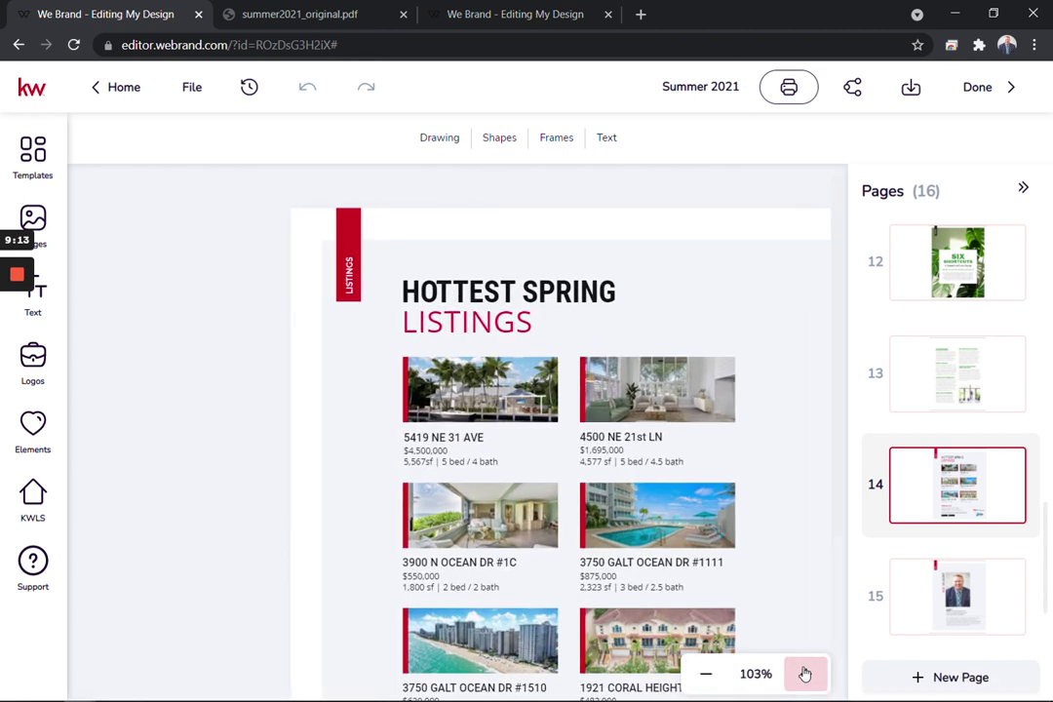
pyautogui.click(805, 674)
pyautogui.scroll(-2, 160, 458)
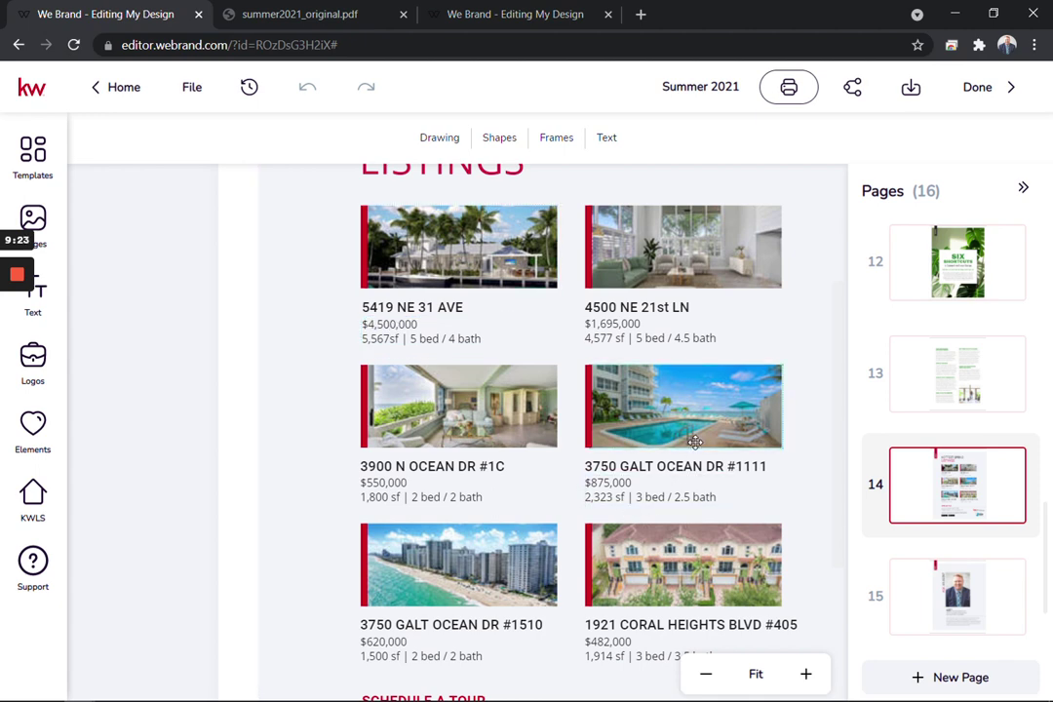
pyautogui.scroll(-2, 688, 437)
pyautogui.scroll(2, 695, 442)
pyautogui.scroll(-3, 696, 442)
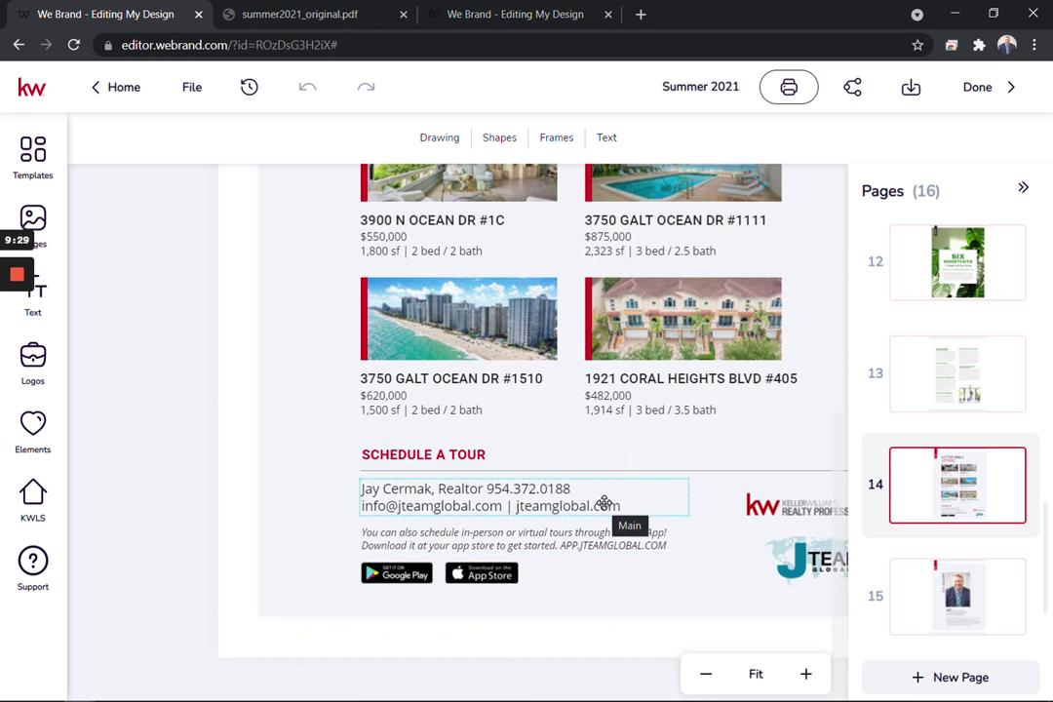
# Widen the agent's name and title text under the portrait on page 15 to fit one line, and open page 16.
pyautogui.click(956, 603)
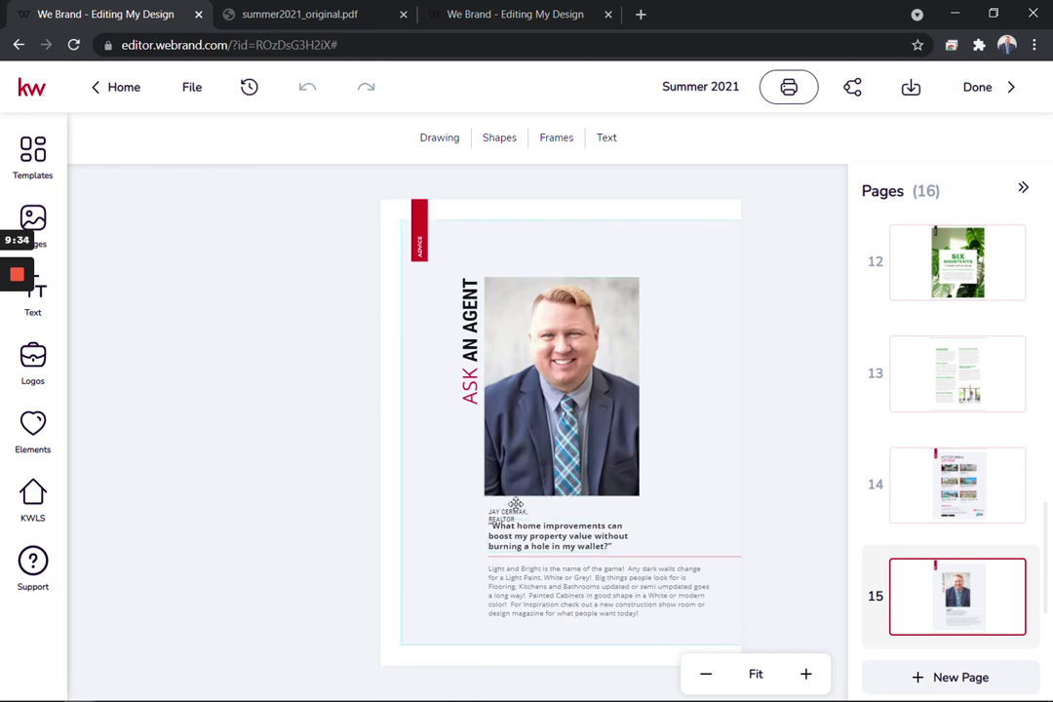
pyautogui.click(505, 513)
pyautogui.moveTo(531, 513); pyautogui.dragTo(567, 511)
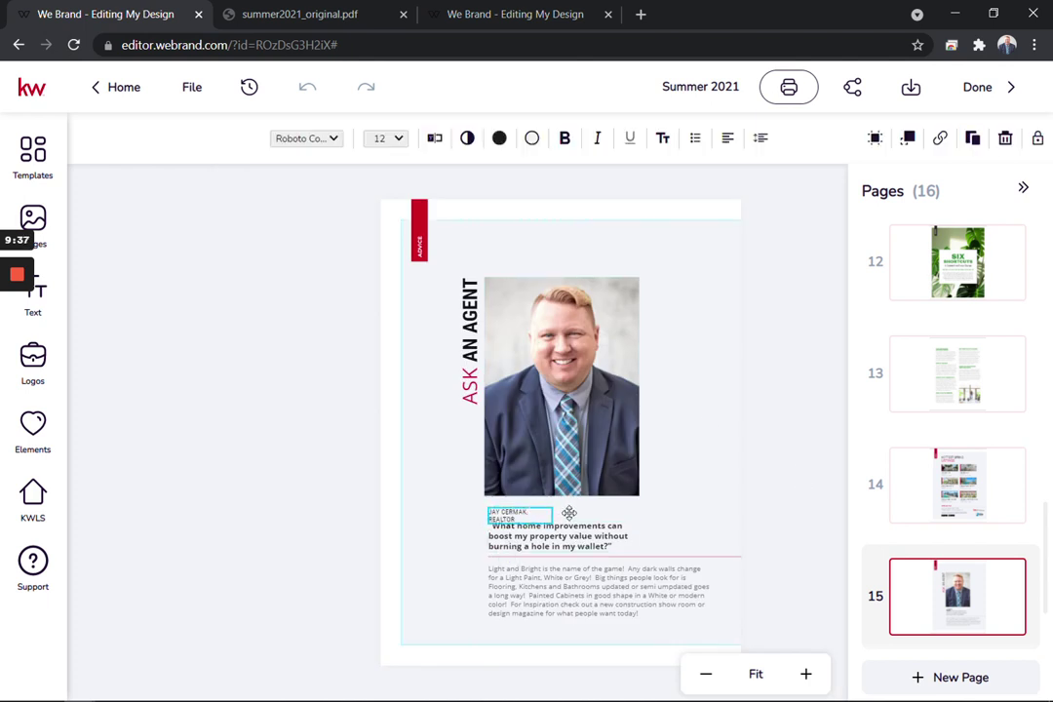
pyautogui.click(645, 572)
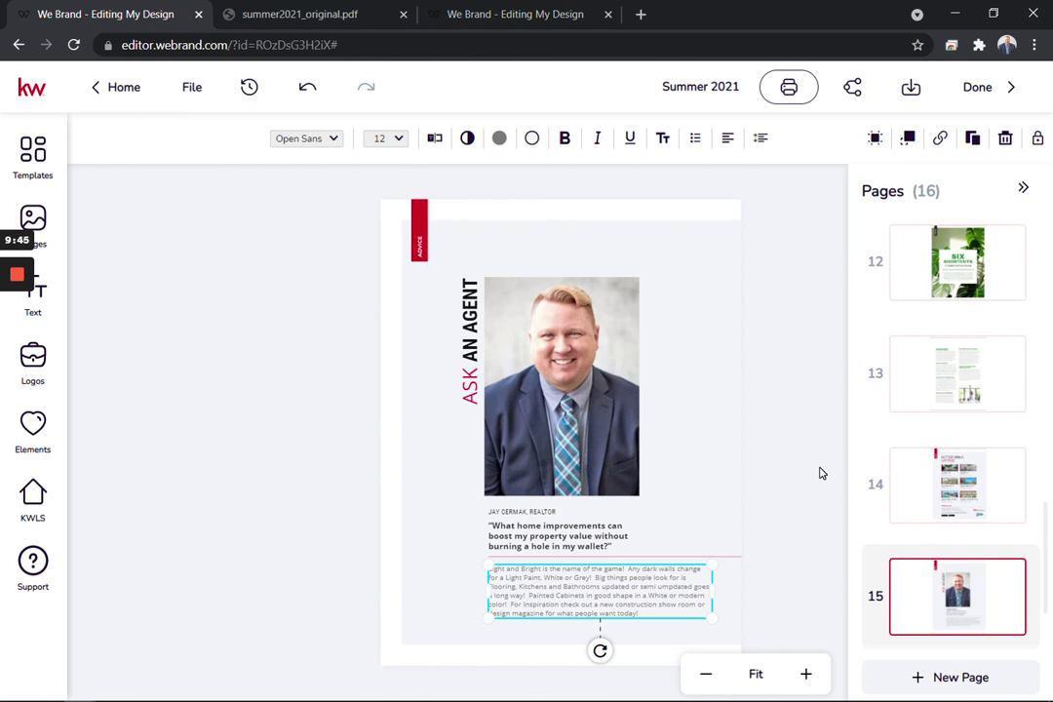
pyautogui.scroll(-2, 943, 470)
pyautogui.click(931, 565)
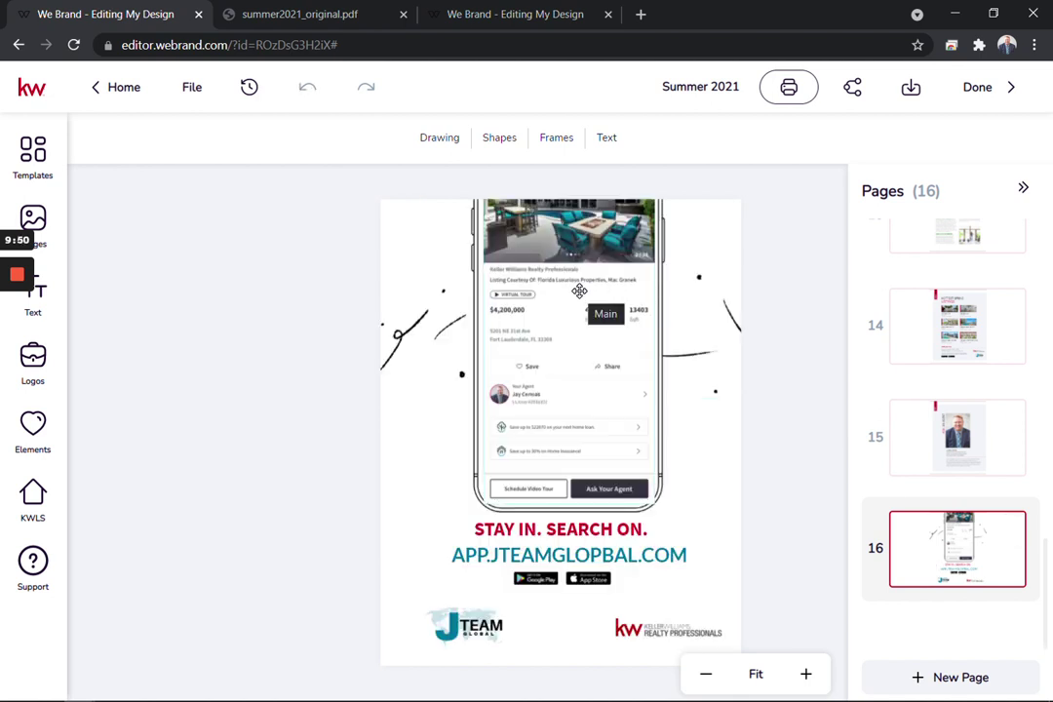
# Move the listing screenshot out of the phone frame on page 16, view the imported images, and undo the moves.
pyautogui.click(580, 291)
pyautogui.moveTo(675, 293); pyautogui.dragTo(407, 426)
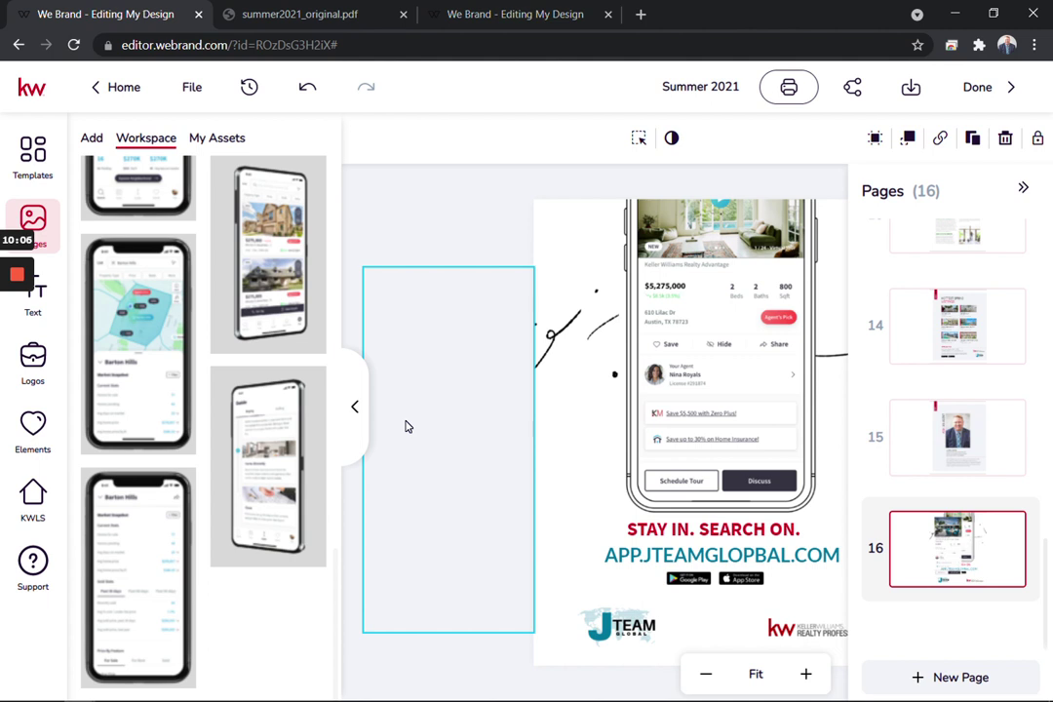
pyautogui.moveTo(408, 426); pyautogui.dragTo(409, 426)
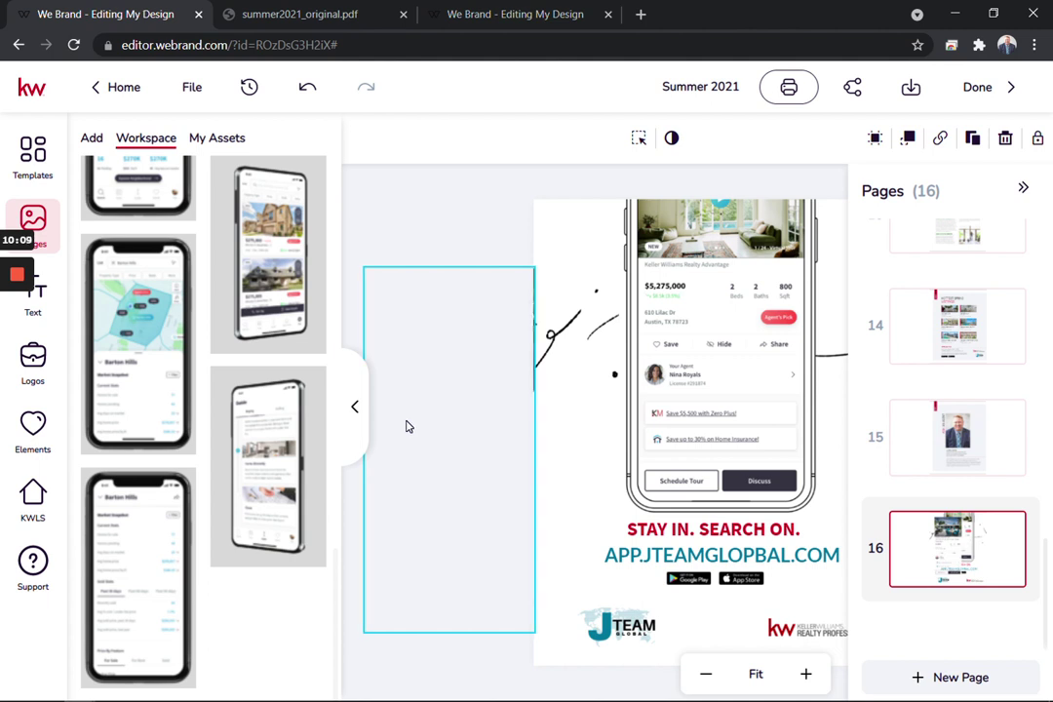
pyautogui.moveTo(538, 348); pyautogui.dragTo(664, 322)
pyautogui.click(90, 138)
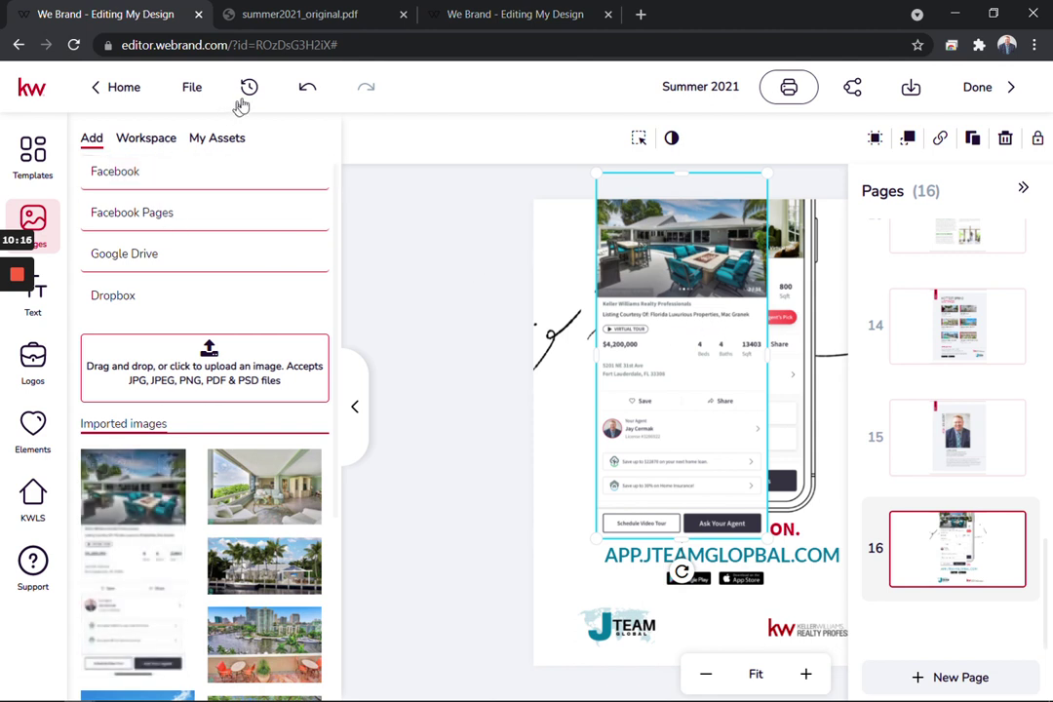
pyautogui.click(306, 95)
pyautogui.click(306, 101)
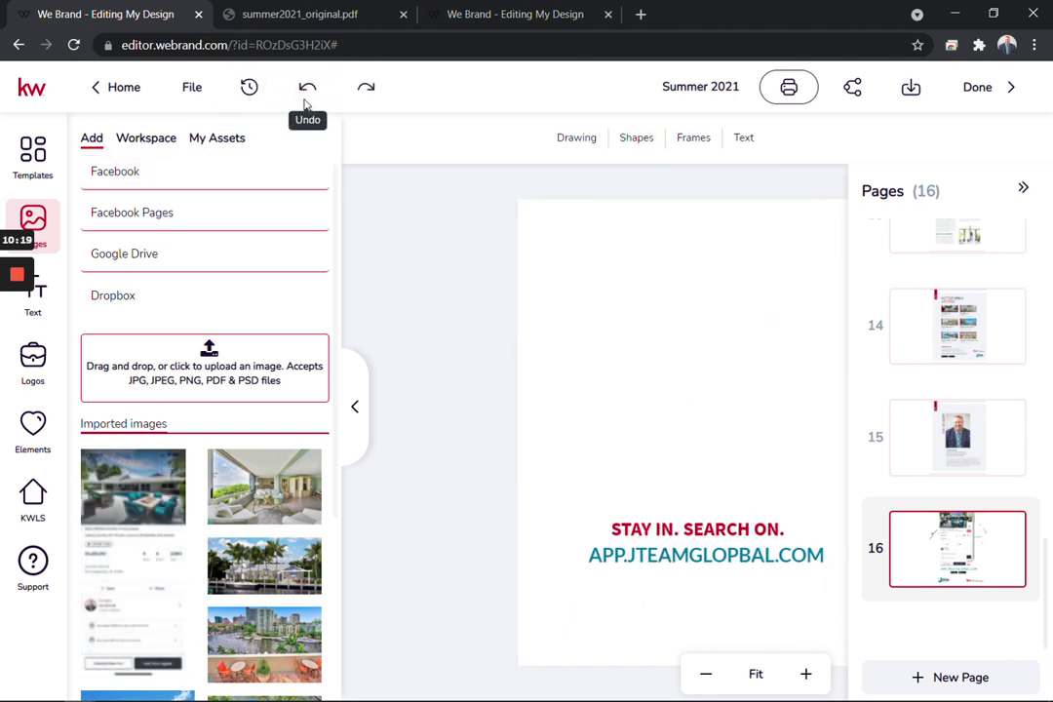
pyautogui.click(828, 446)
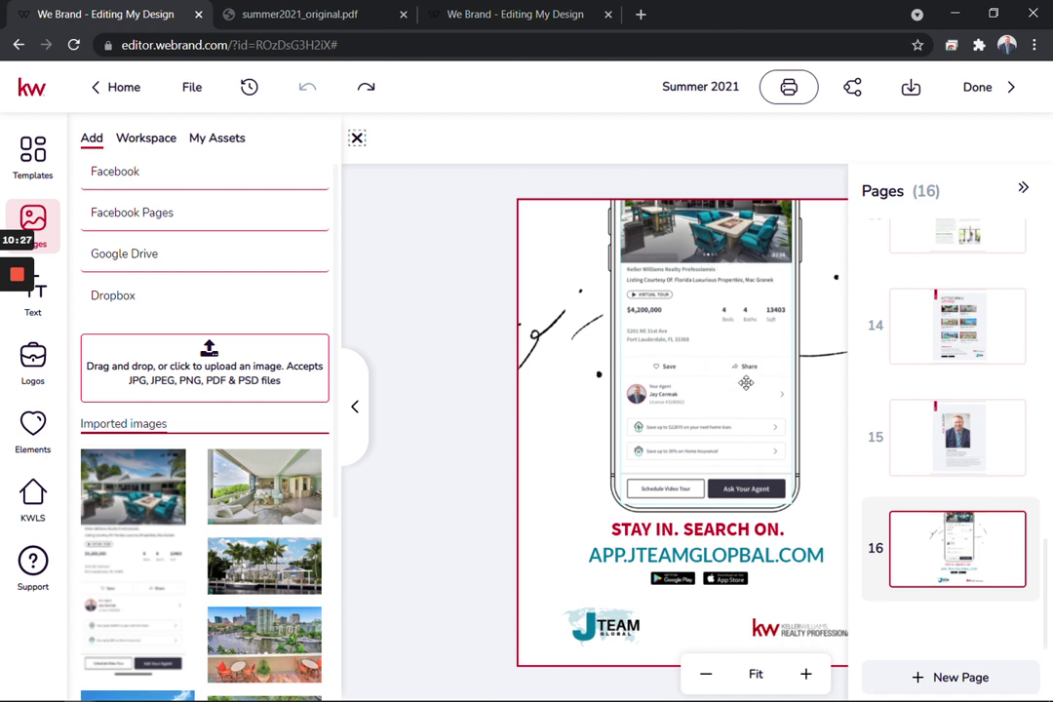
pyautogui.click(408, 266)
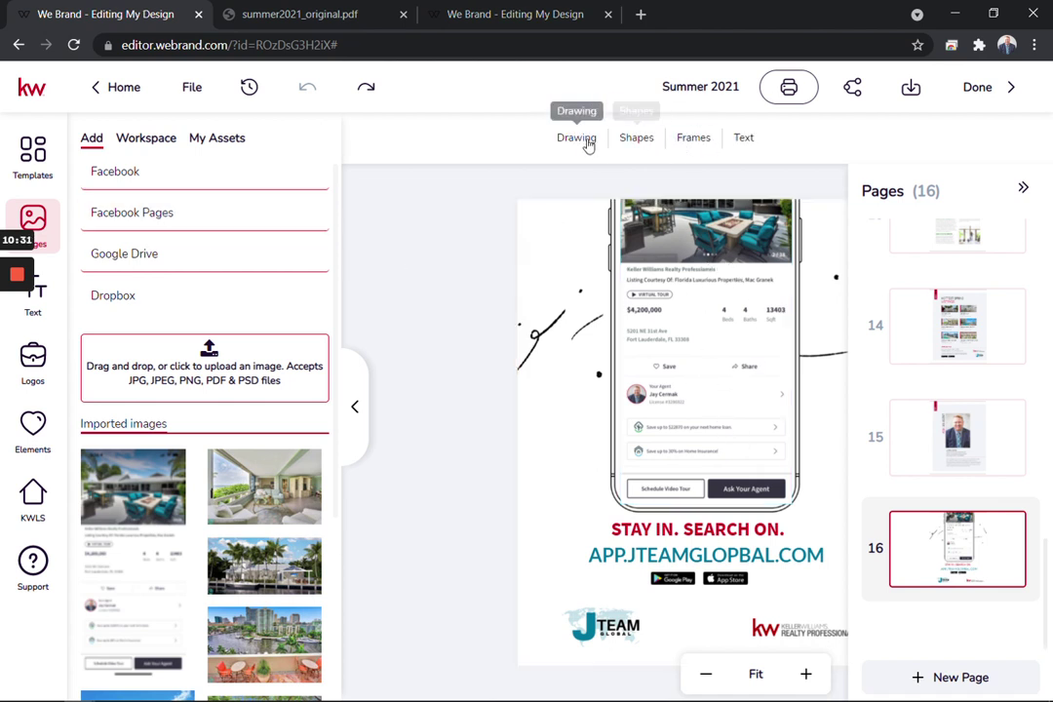
# Add a basic bar shape over the "Listing Courtesy Of" line in the phone screenshot and fill it with white FFFFFF.
pyautogui.click(640, 139)
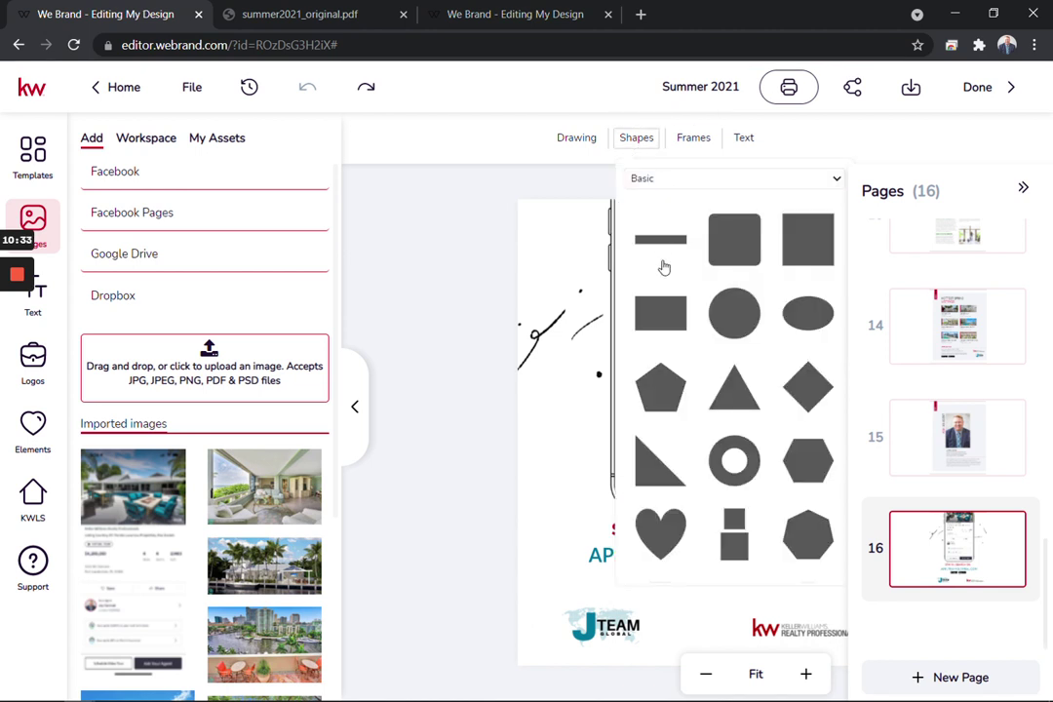
pyautogui.click(667, 242)
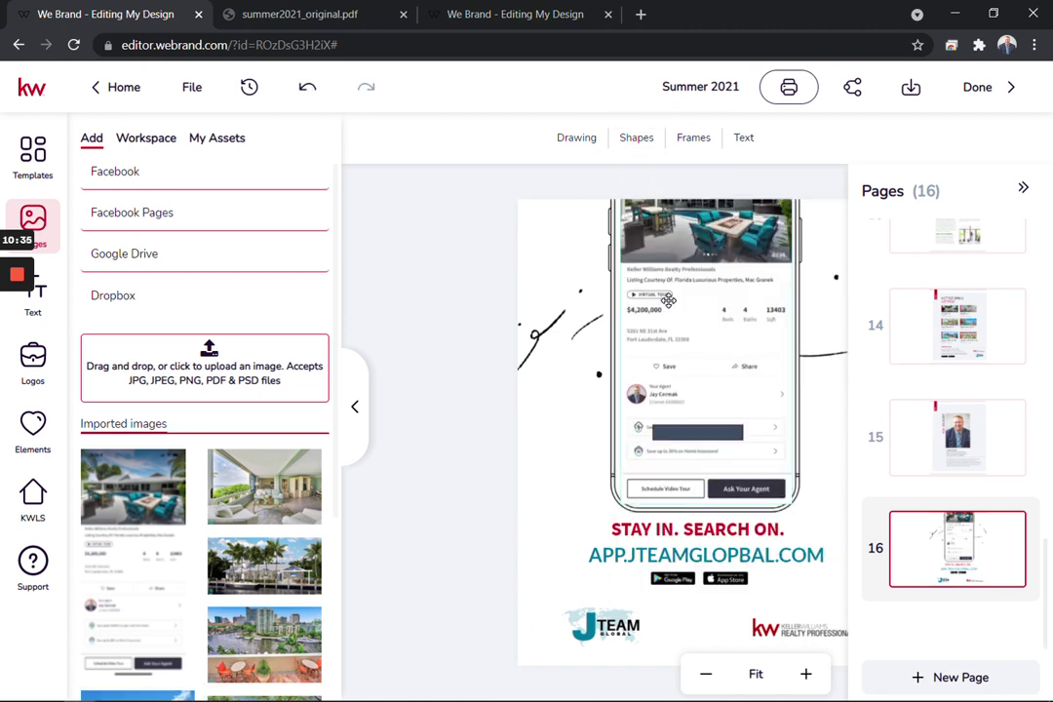
pyautogui.moveTo(694, 424); pyautogui.dragTo(666, 280)
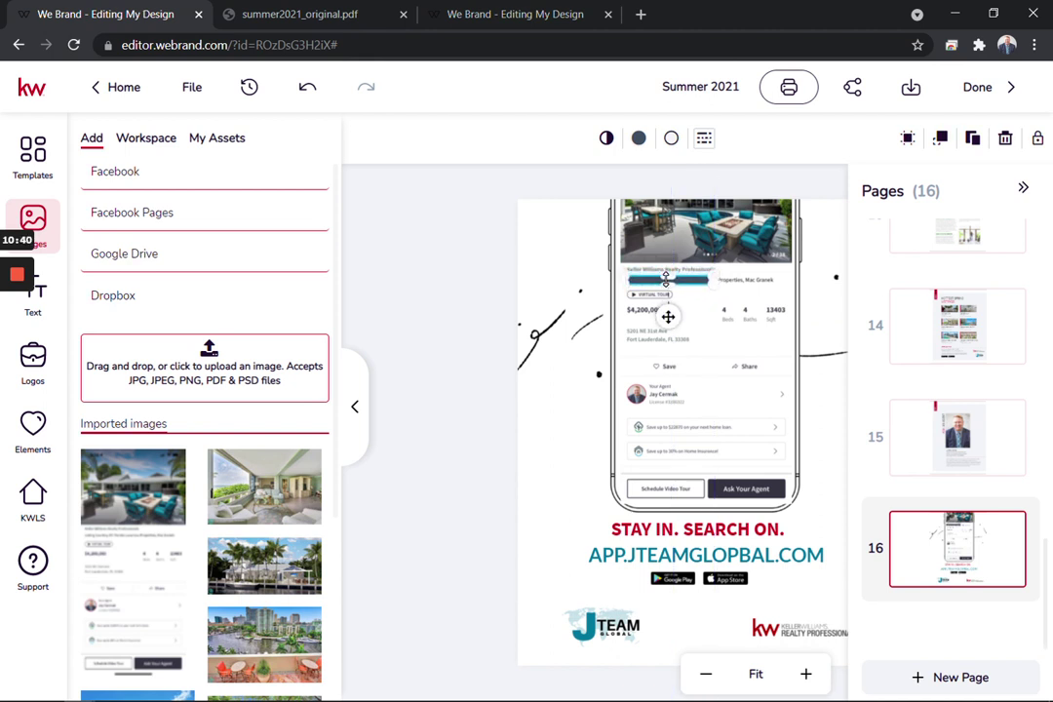
pyautogui.click(638, 138)
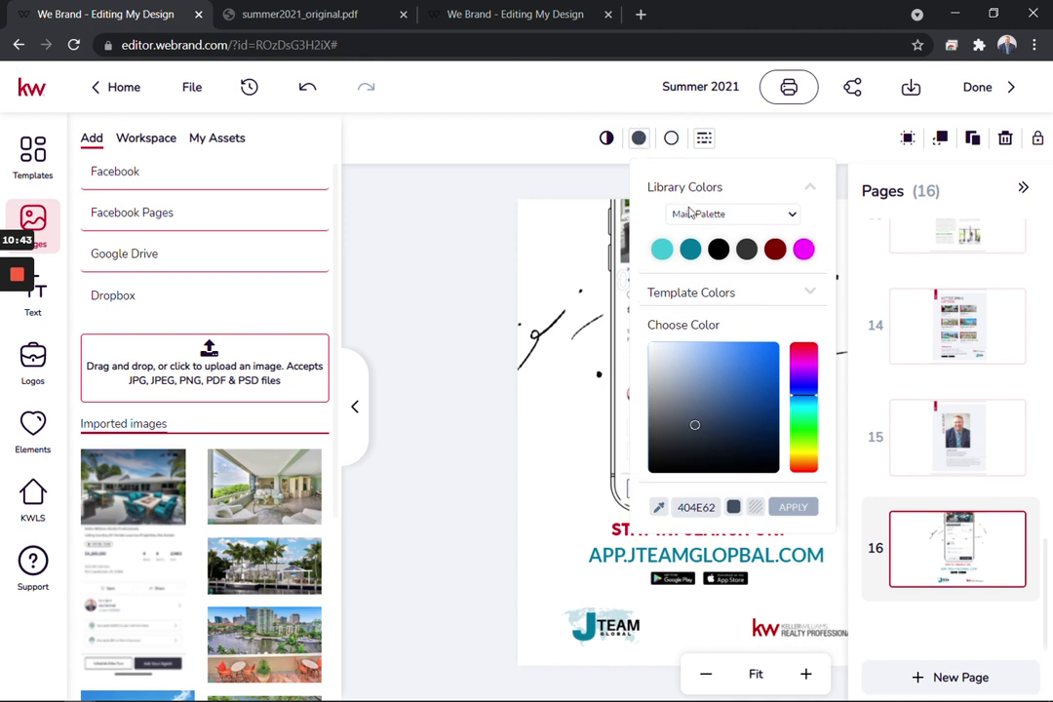
pyautogui.moveTo(695, 424); pyautogui.dragTo(632, 336)
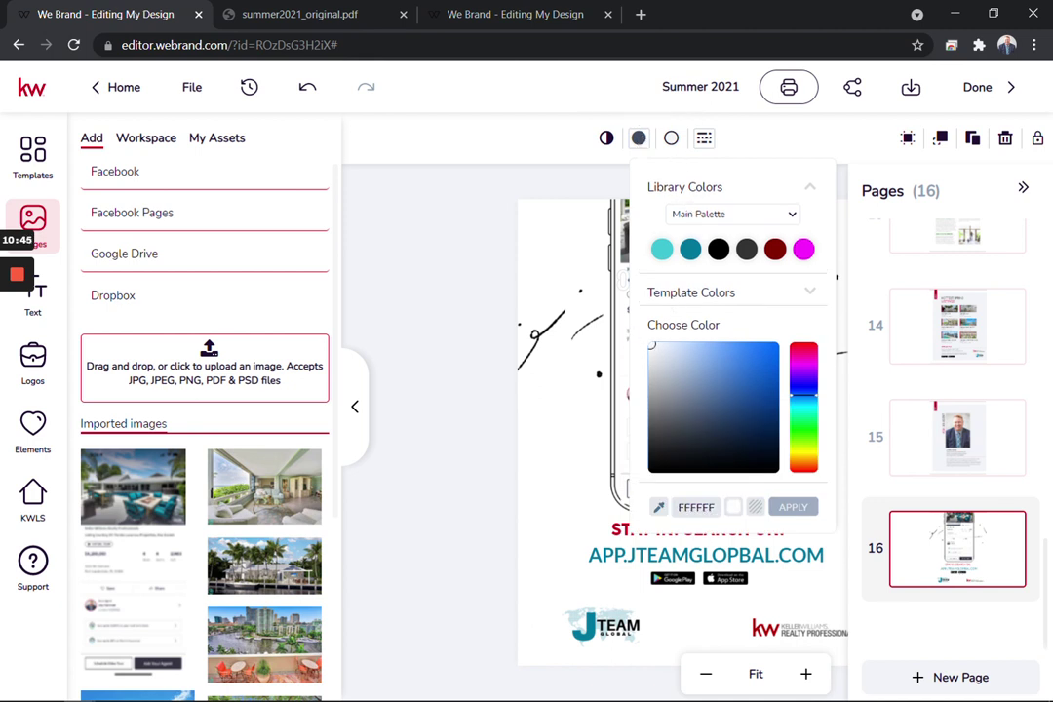
pyautogui.click(793, 508)
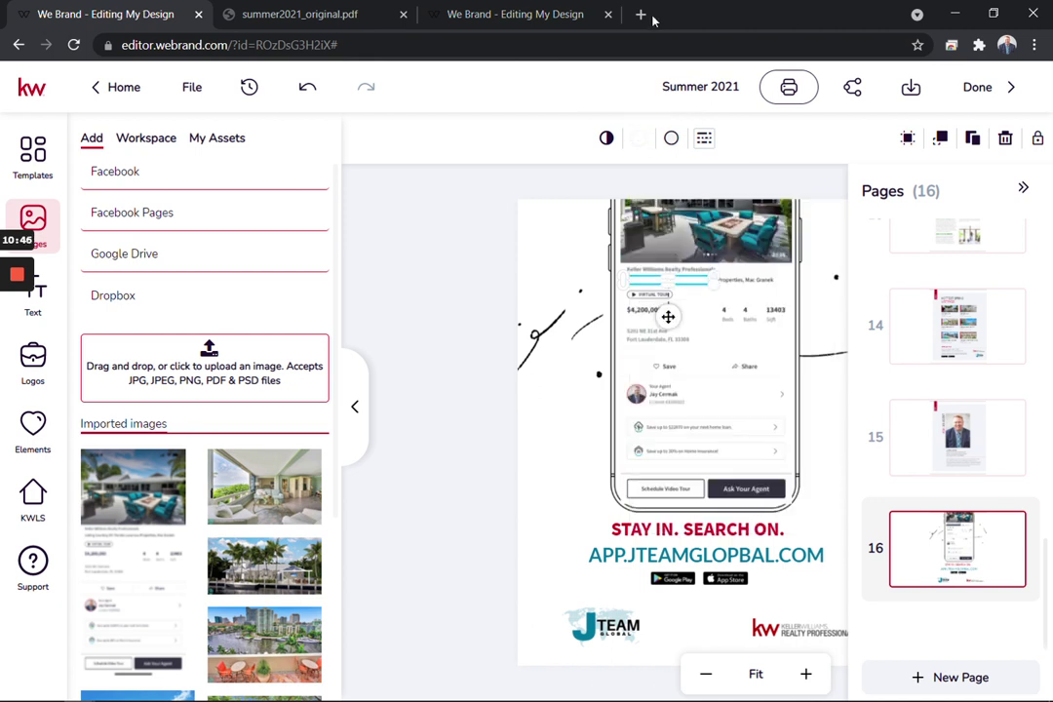
# Stretch the white bar to cover the full width of the "Listing Courtesy Of" line.
pyautogui.click(671, 138)
pyautogui.moveTo(688, 354); pyautogui.dragTo(658, 328)
pyautogui.moveTo(717, 276); pyautogui.dragTo(752, 279)
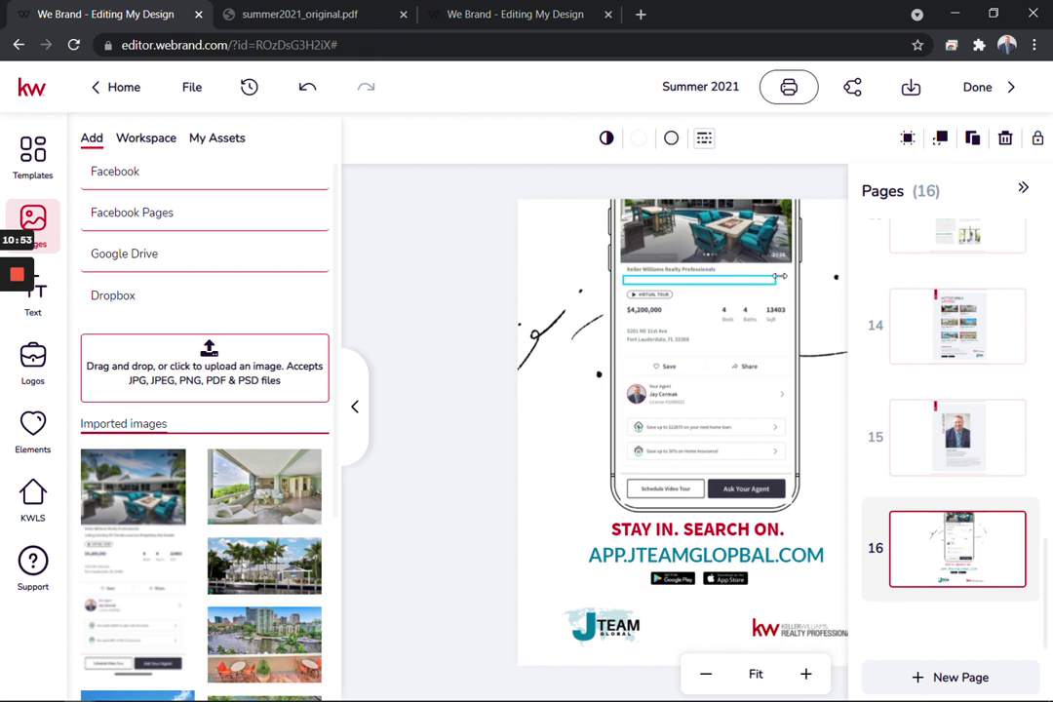
pyautogui.click(501, 293)
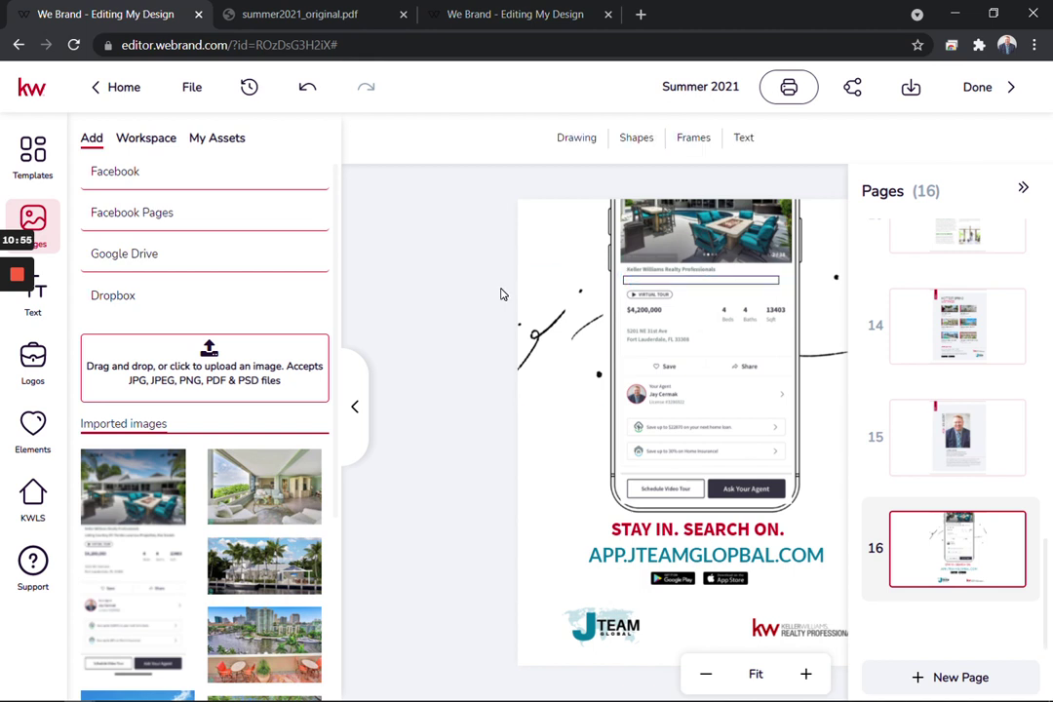
# Change the covering bar's stroke color to white FFFFFF and deselect it.
pyautogui.click(700, 279)
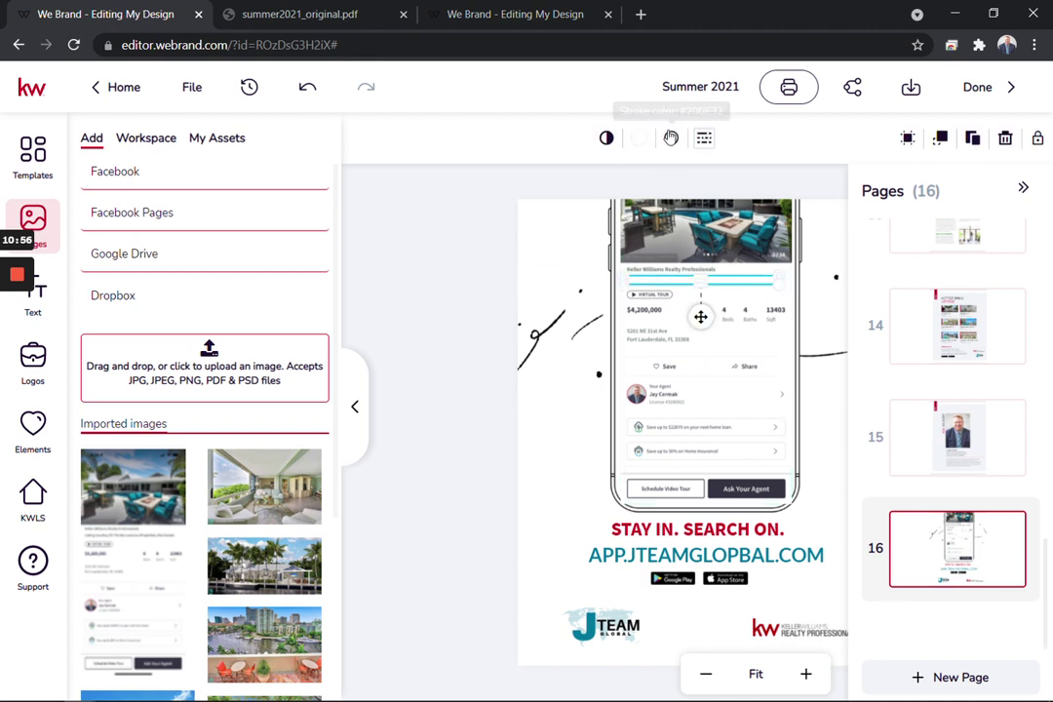
pyautogui.click(671, 138)
pyautogui.click(684, 346)
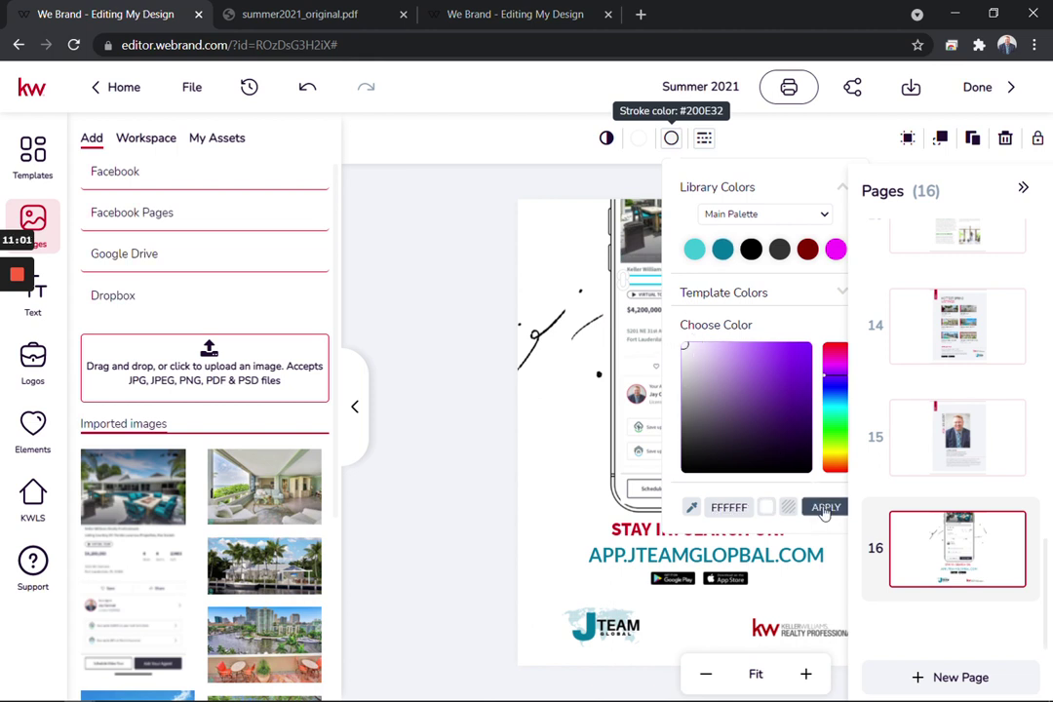
pyautogui.click(753, 444)
pyautogui.click(562, 244)
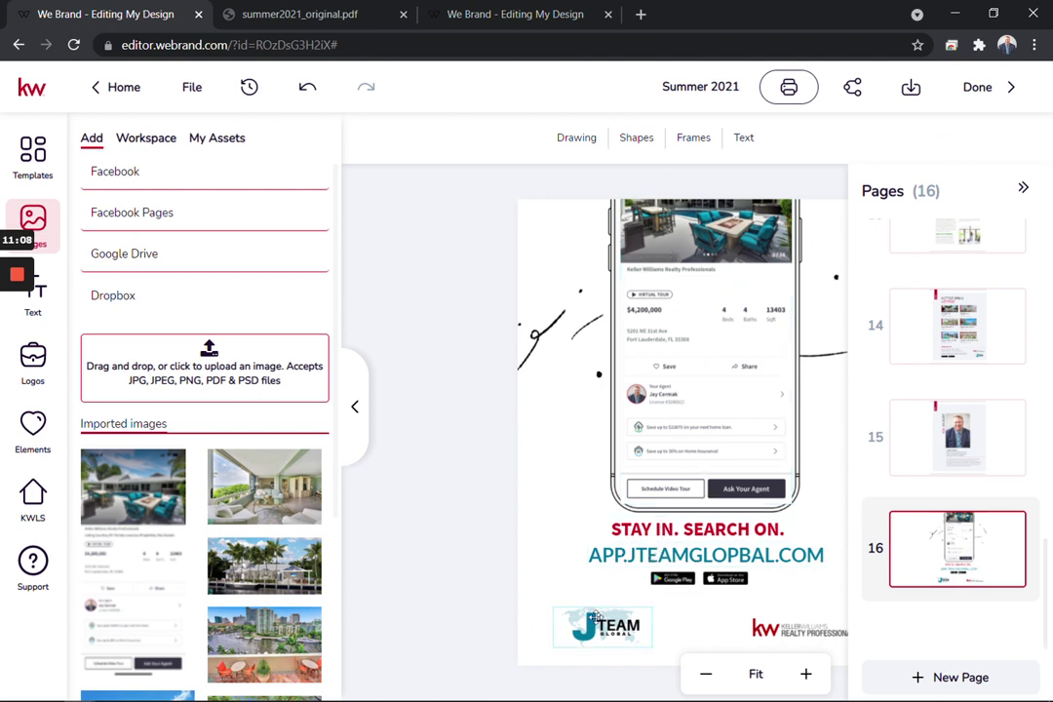
# Go back through the pages to the "Making Memories" cover on page 1 and collapse the page list.
pyautogui.click(941, 451)
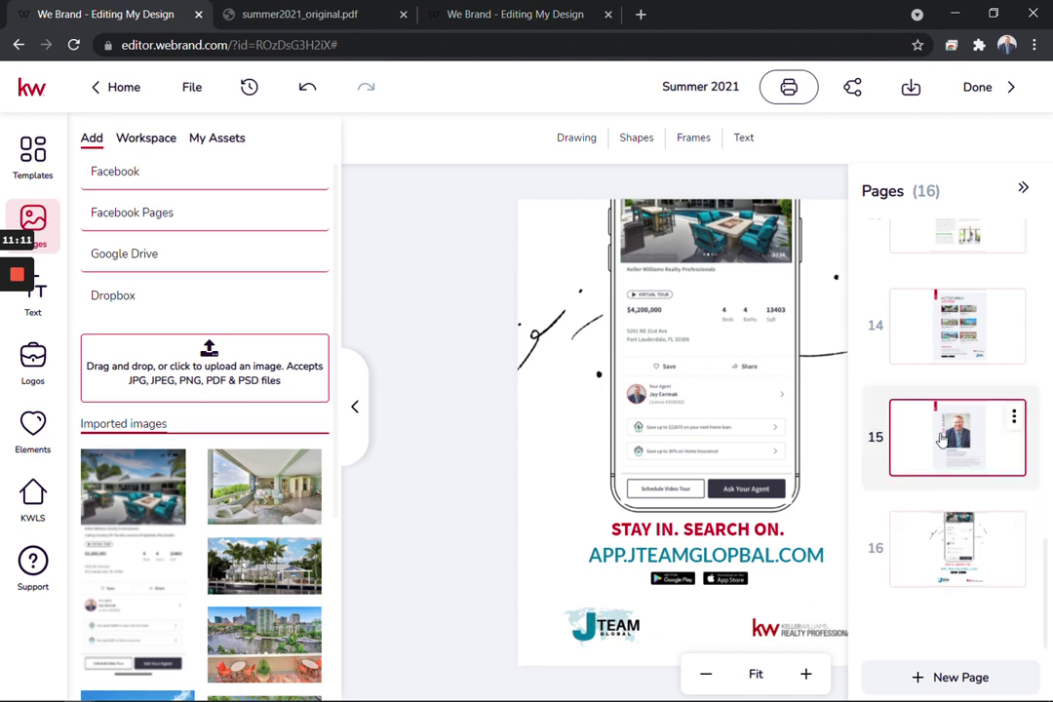
pyautogui.click(947, 348)
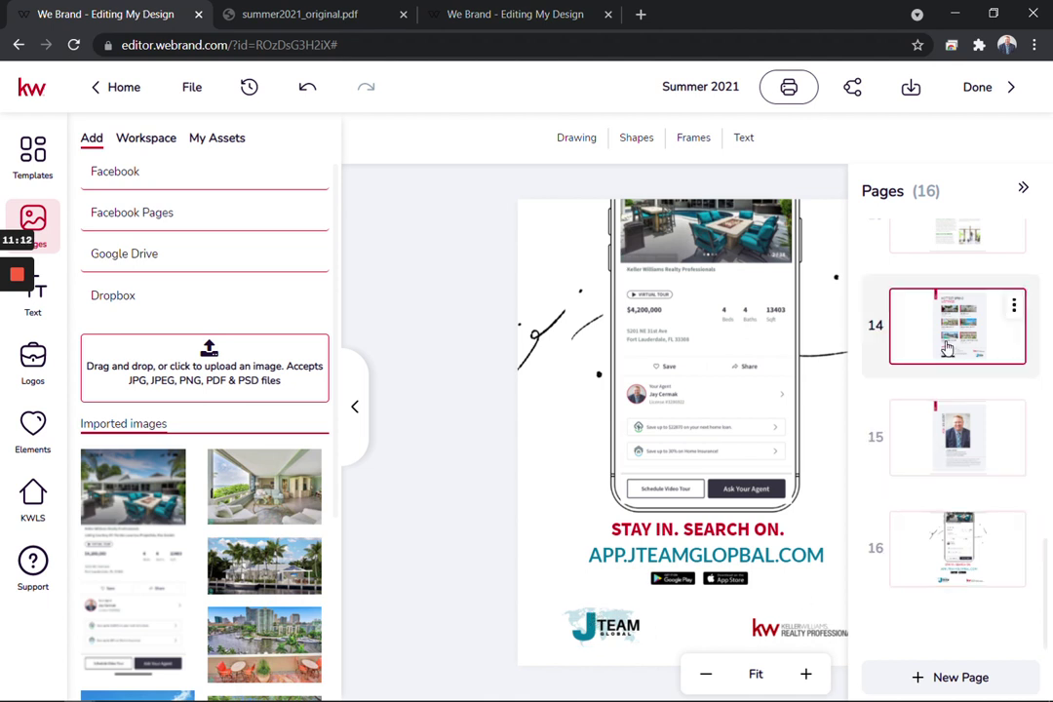
pyautogui.click(947, 251)
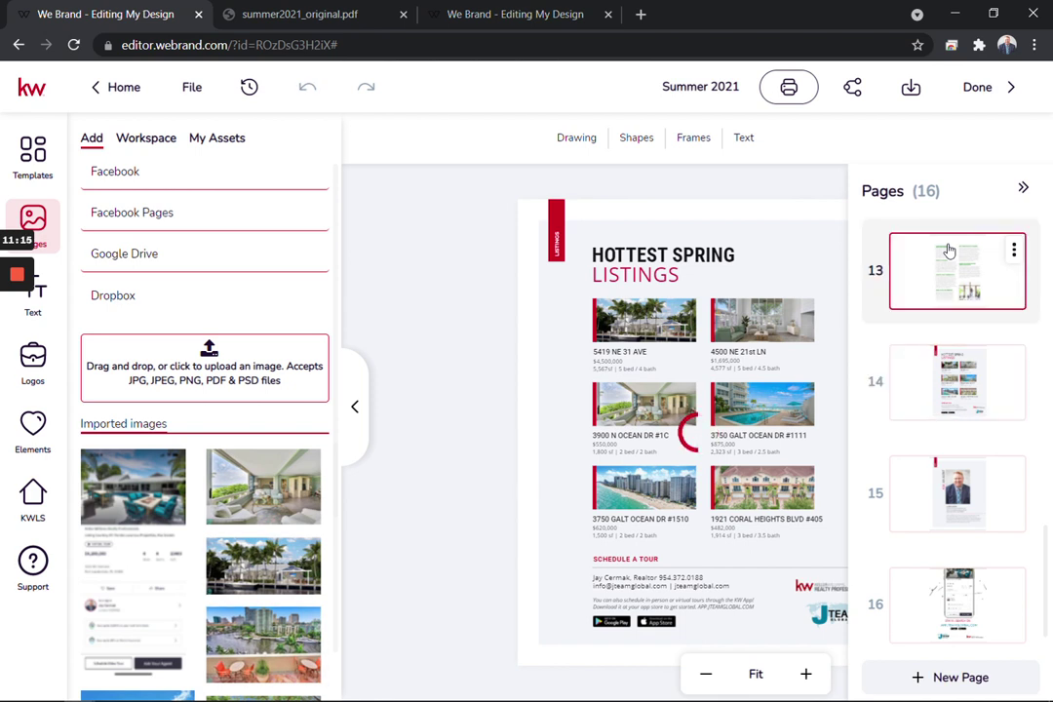
pyautogui.scroll(3, 948, 250)
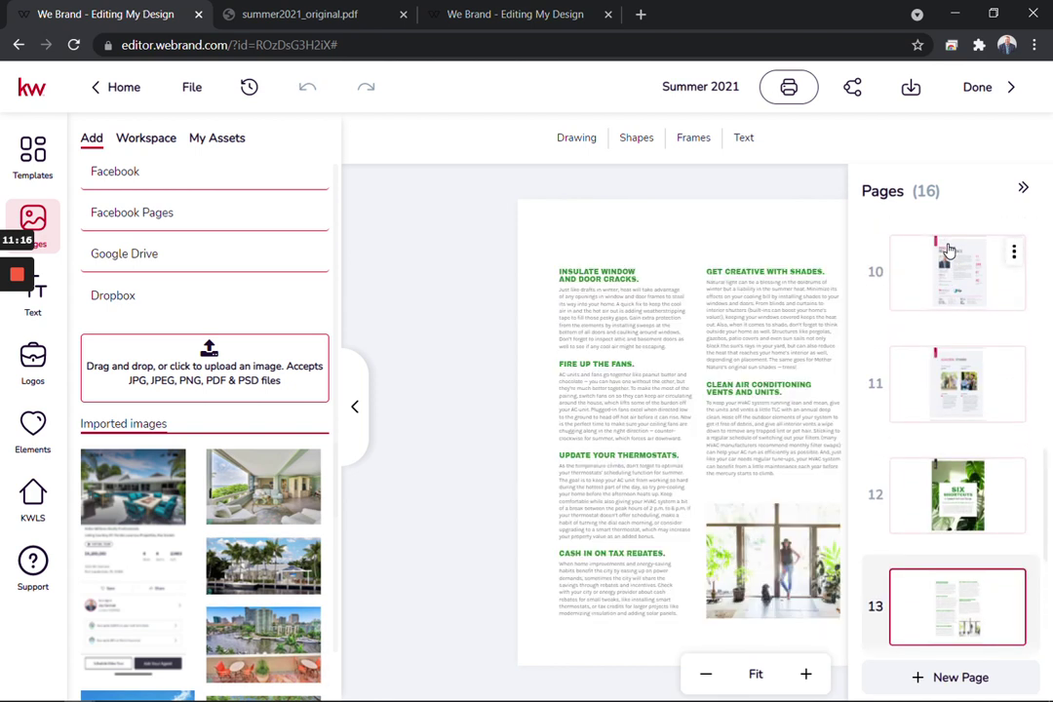
pyautogui.scroll(4, 948, 250)
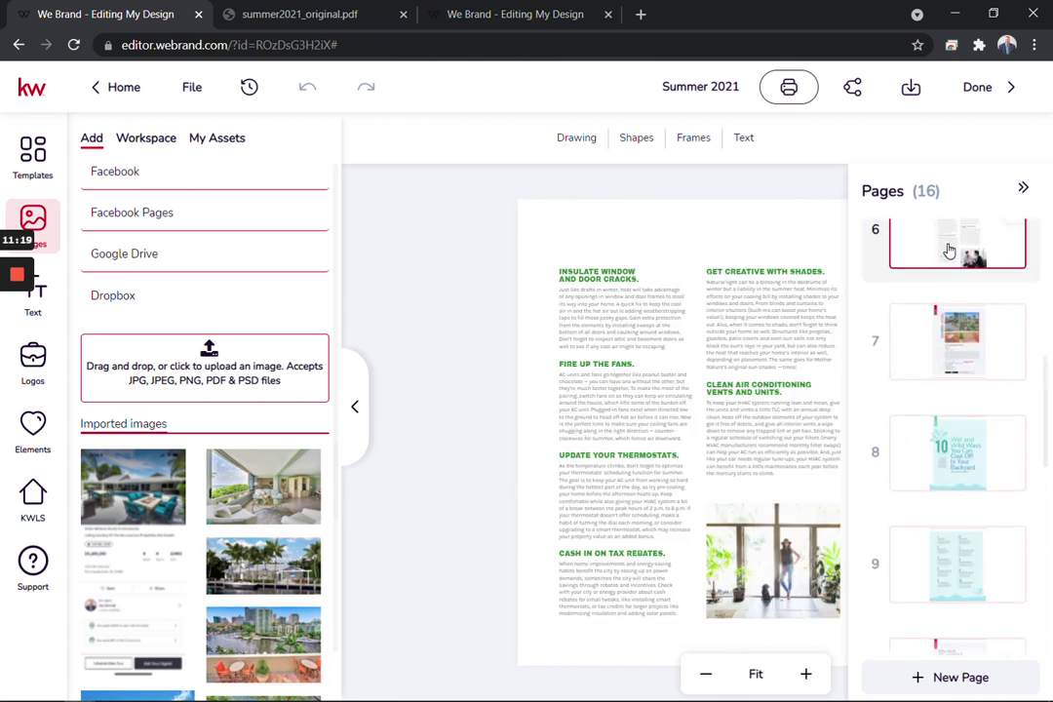
pyautogui.click(948, 250)
pyautogui.scroll(5, 947, 251)
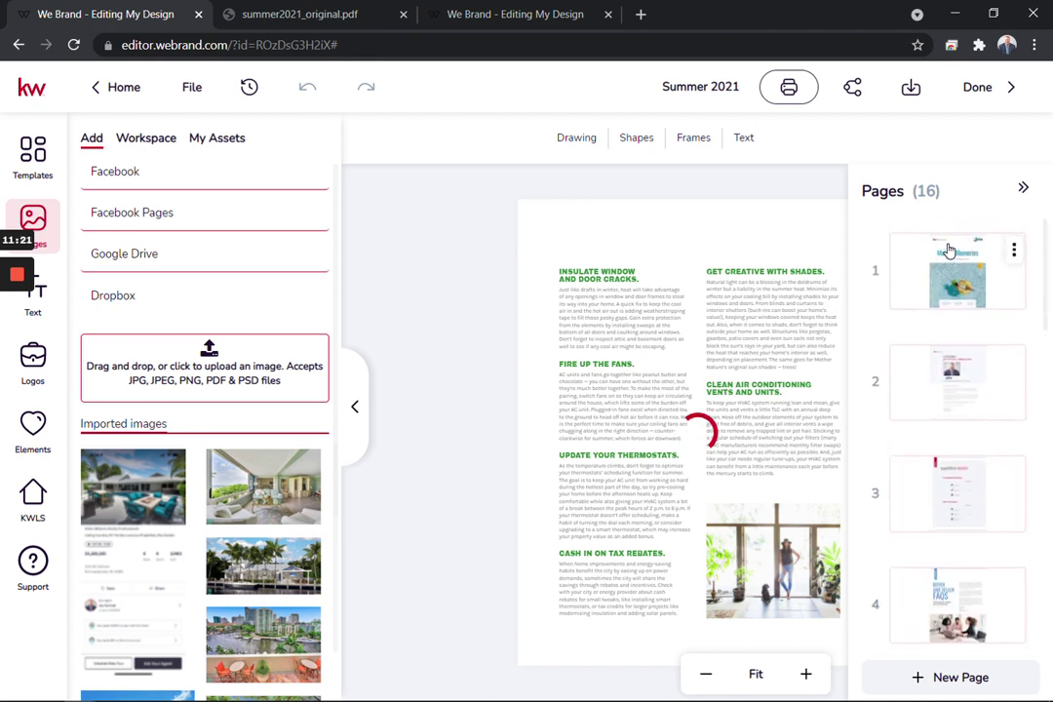
pyautogui.click(948, 250)
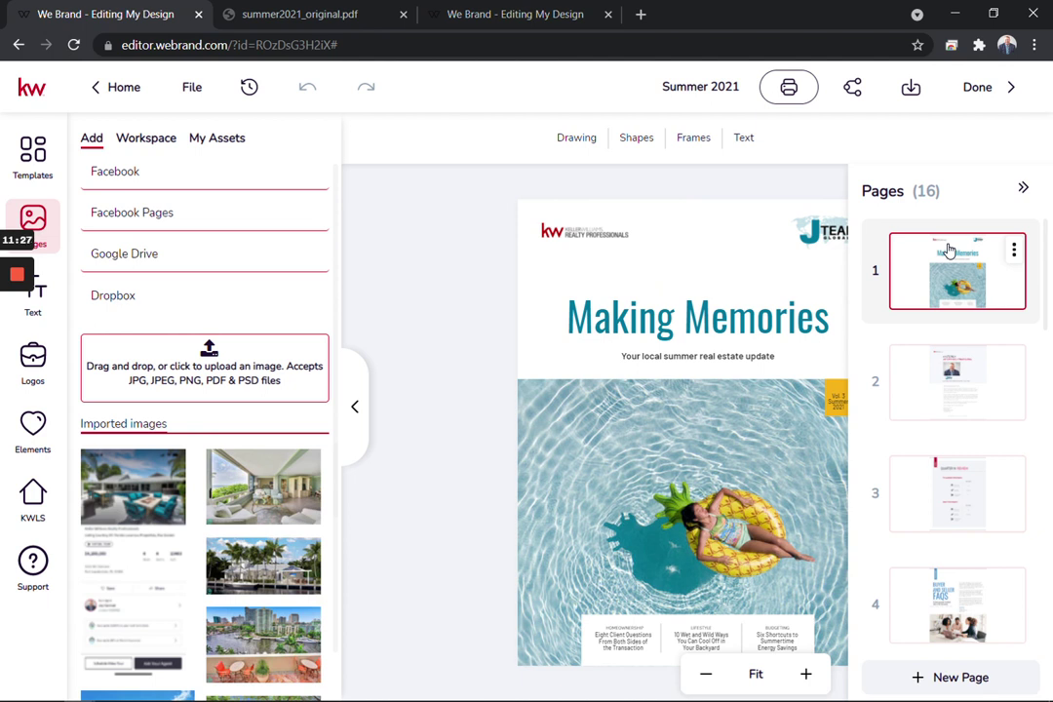
pyautogui.click(1019, 190)
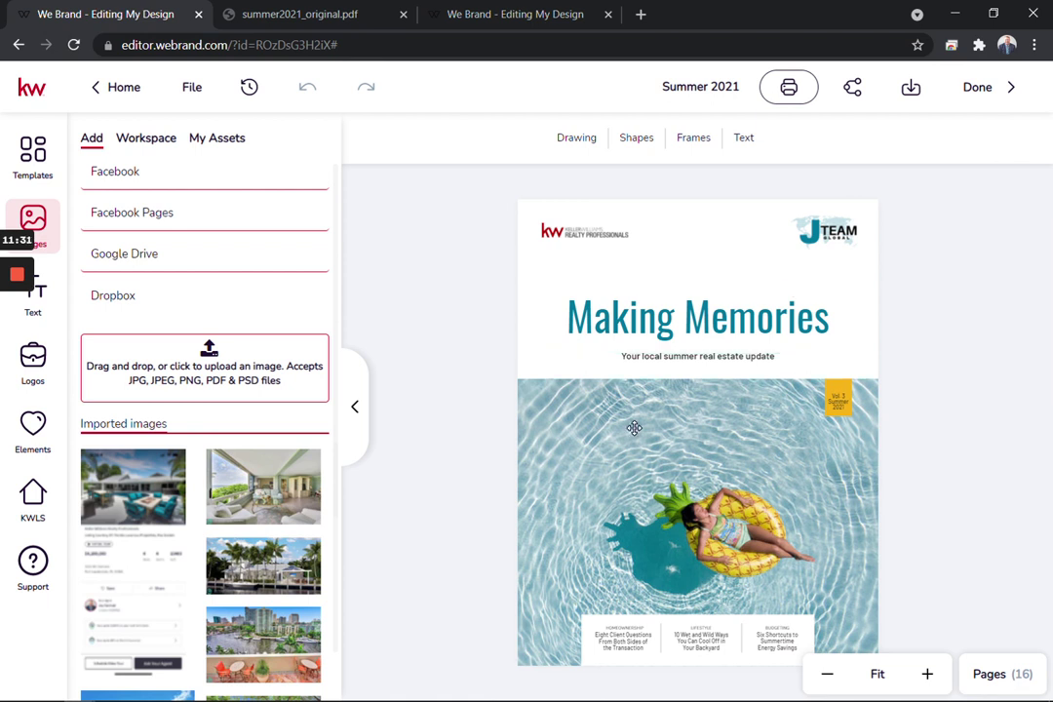
# View the PDF Standard download options for pages 1-16 and the options for sharing the design as an image.
pyautogui.click(912, 93)
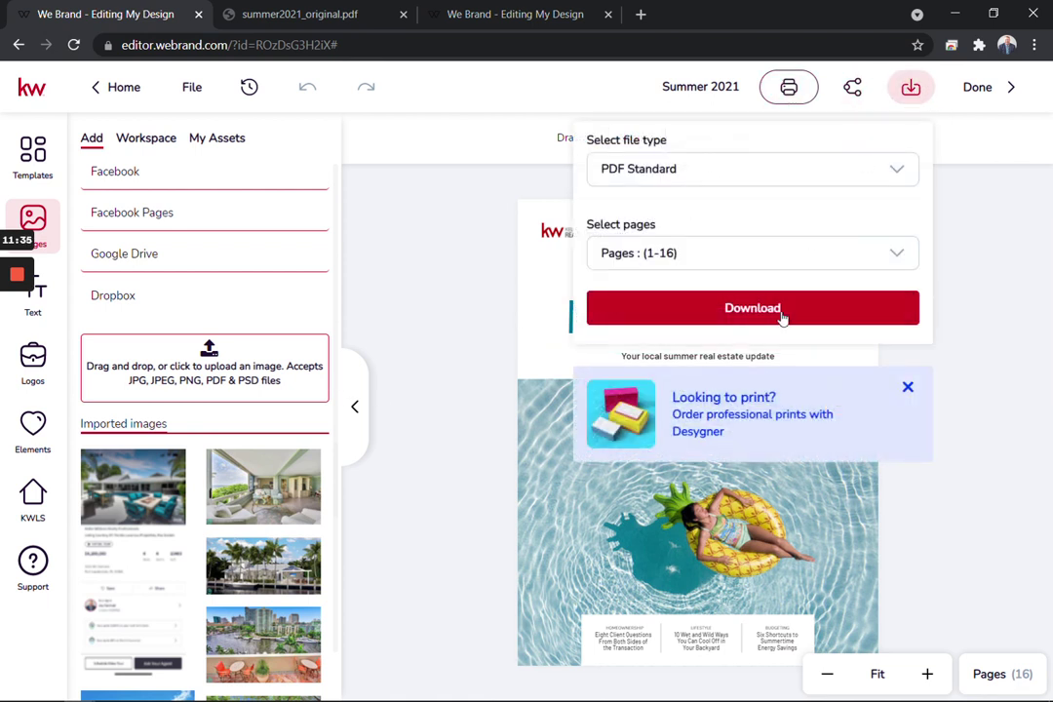
pyautogui.click(969, 329)
pyautogui.click(854, 89)
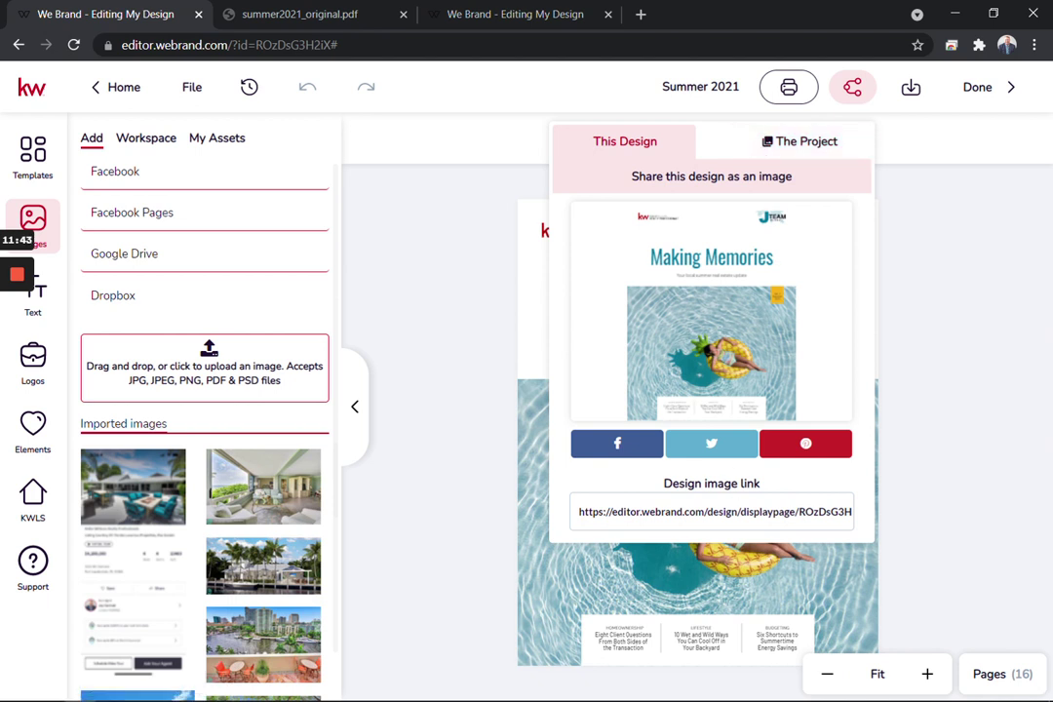
pyautogui.click(714, 511)
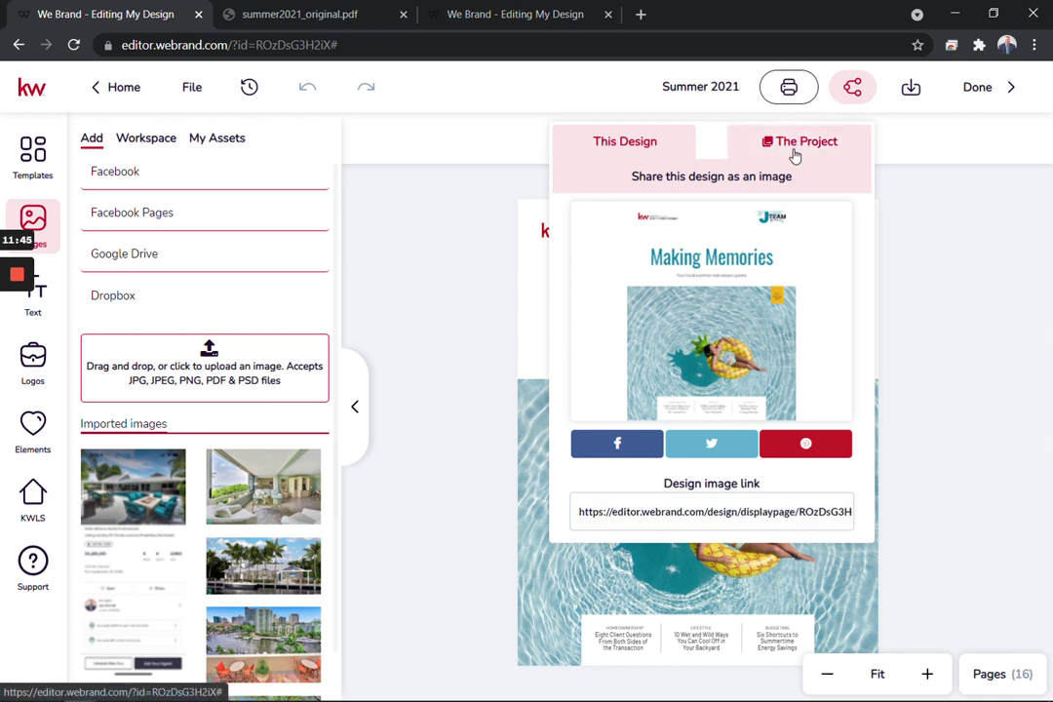
# Copy the project link for sharing the whole magazine.
pyautogui.click(795, 154)
pyautogui.click(726, 308)
pyautogui.hotkey('ctrl', 'c')
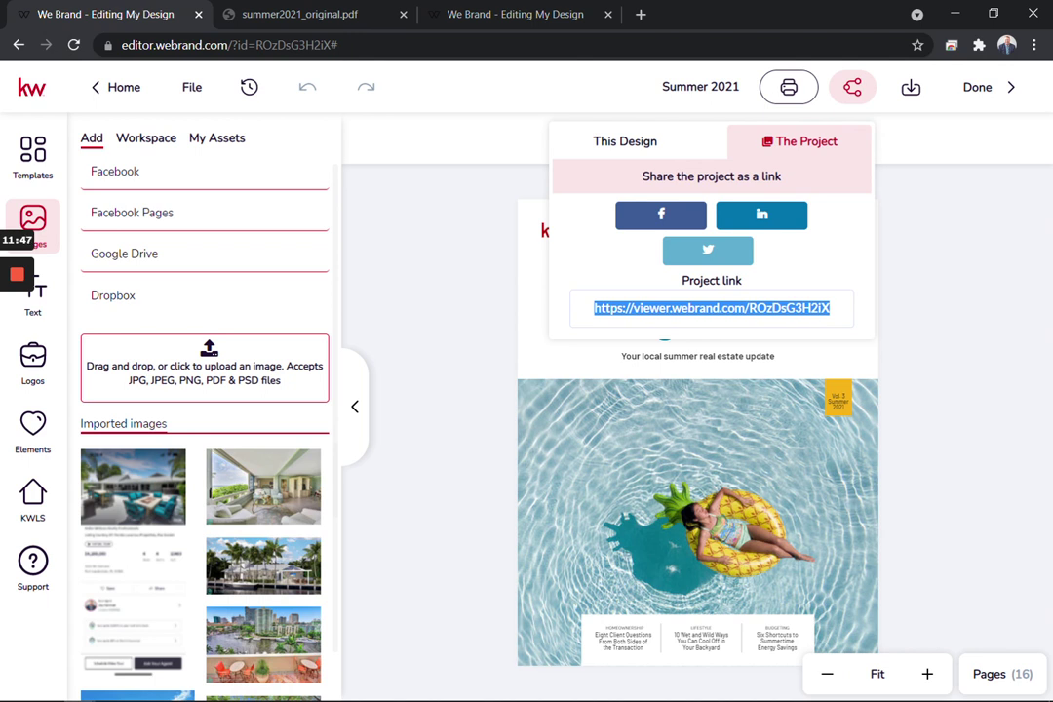
# Open the copied project link in a new browser tab and turn to the magazine's second page.
pyautogui.click(640, 13)
pyautogui.hotkey('ctrl', 'v')
pyautogui.press('Return')
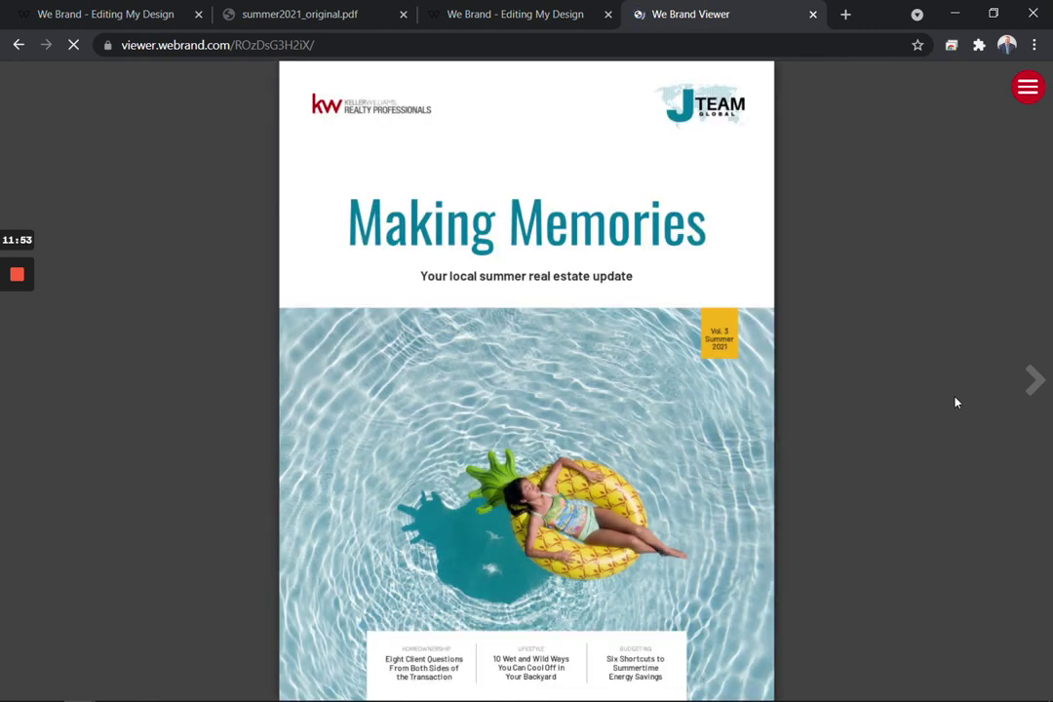
pyautogui.click(1034, 380)
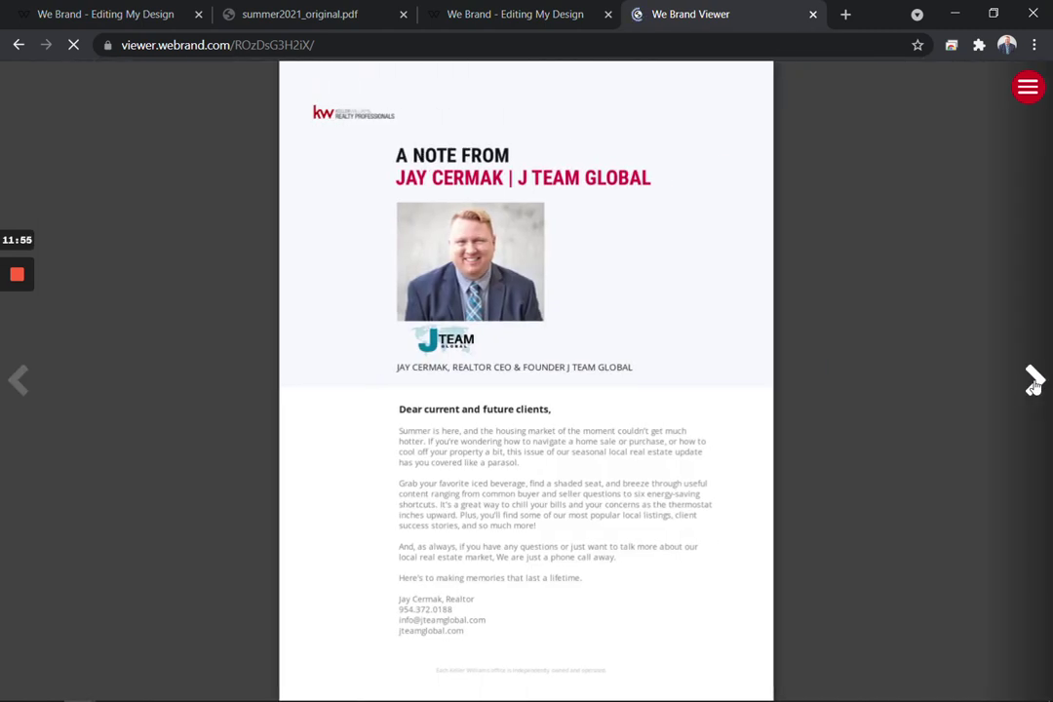
# Page forward through the online magazine from the welcome note to the closing mobile app page, reviewing each page.
pyautogui.click(1035, 380)
pyautogui.click(1035, 380)
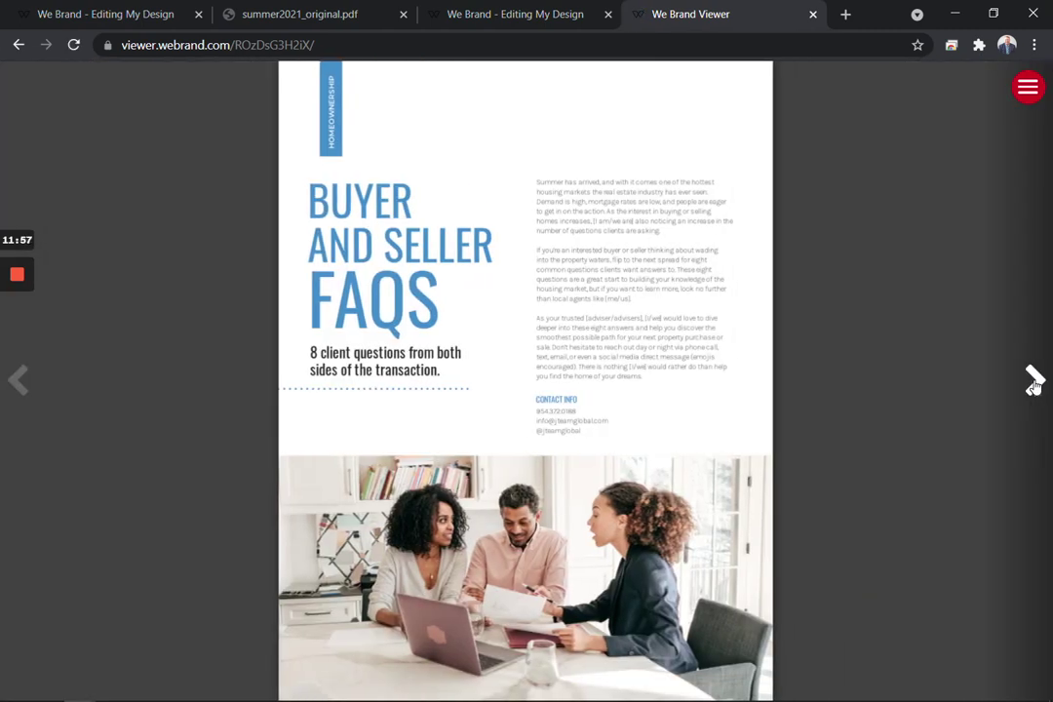
pyautogui.click(1035, 380)
pyautogui.click(1034, 380)
pyautogui.click(1035, 380)
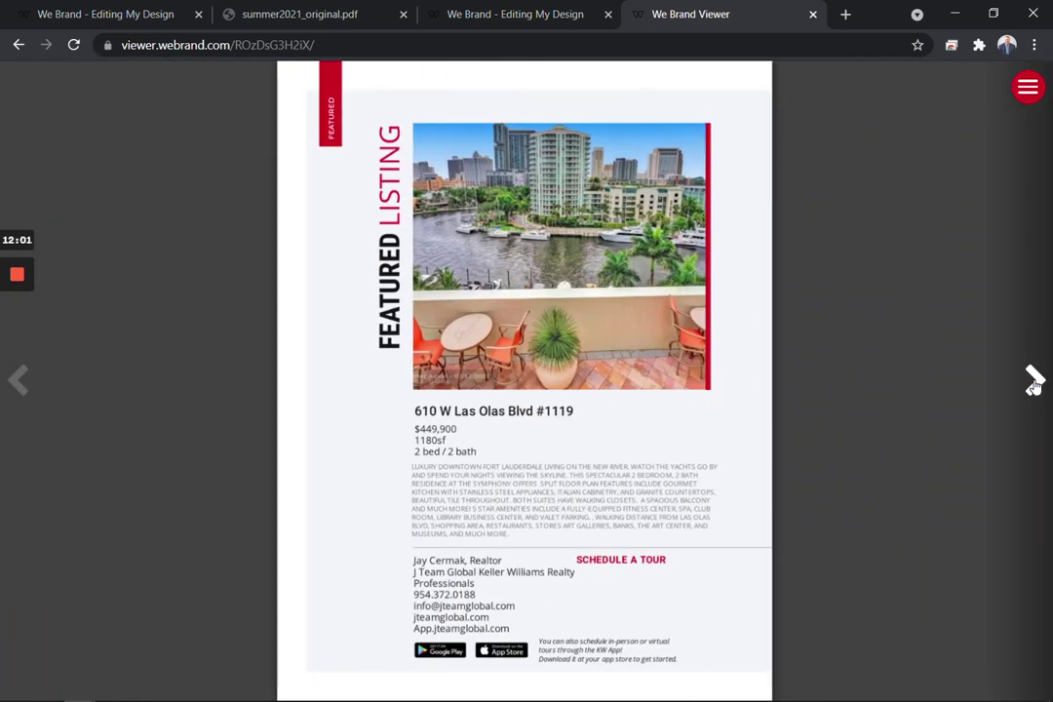
pyautogui.click(1035, 380)
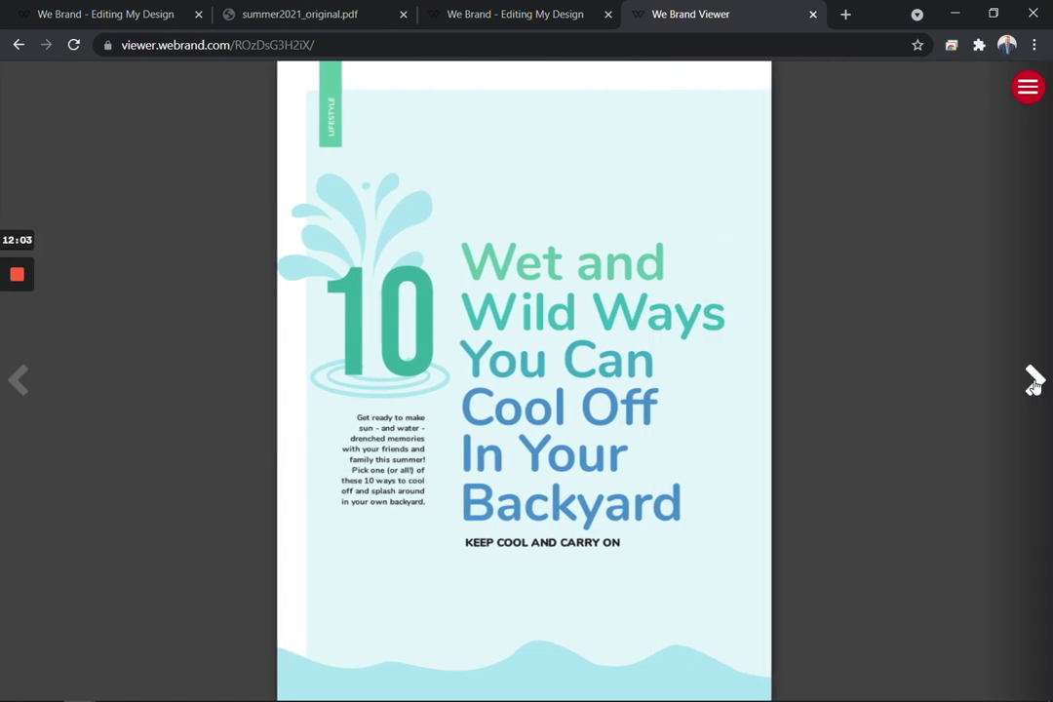
pyautogui.click(1034, 381)
pyautogui.click(1034, 381)
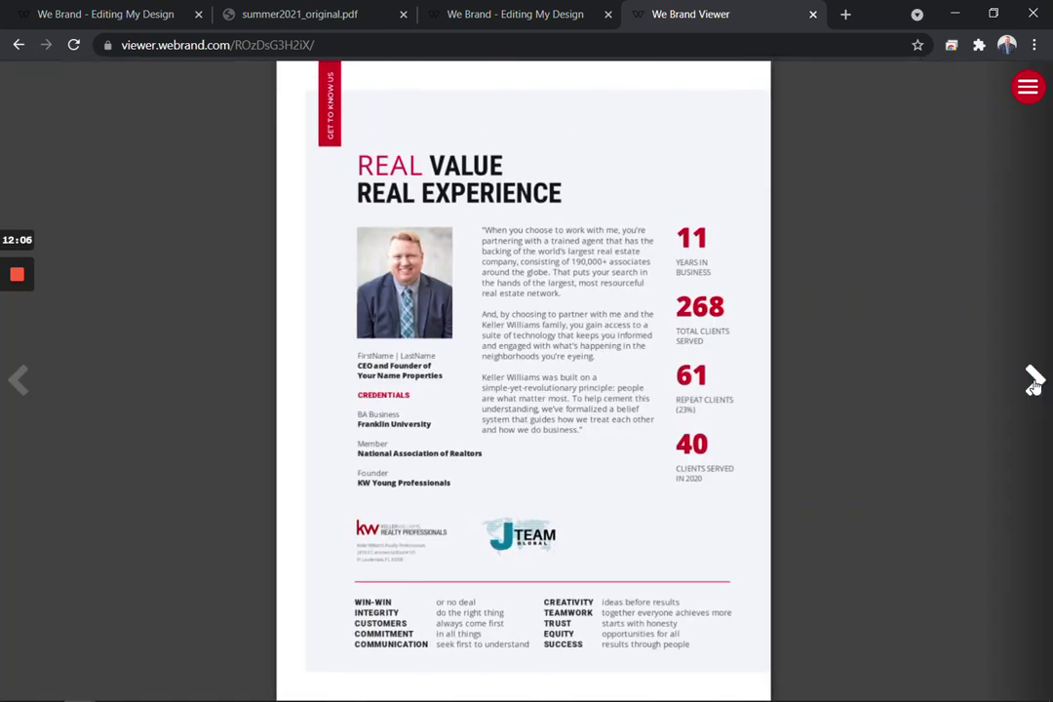
pyautogui.click(1035, 380)
pyautogui.click(1035, 381)
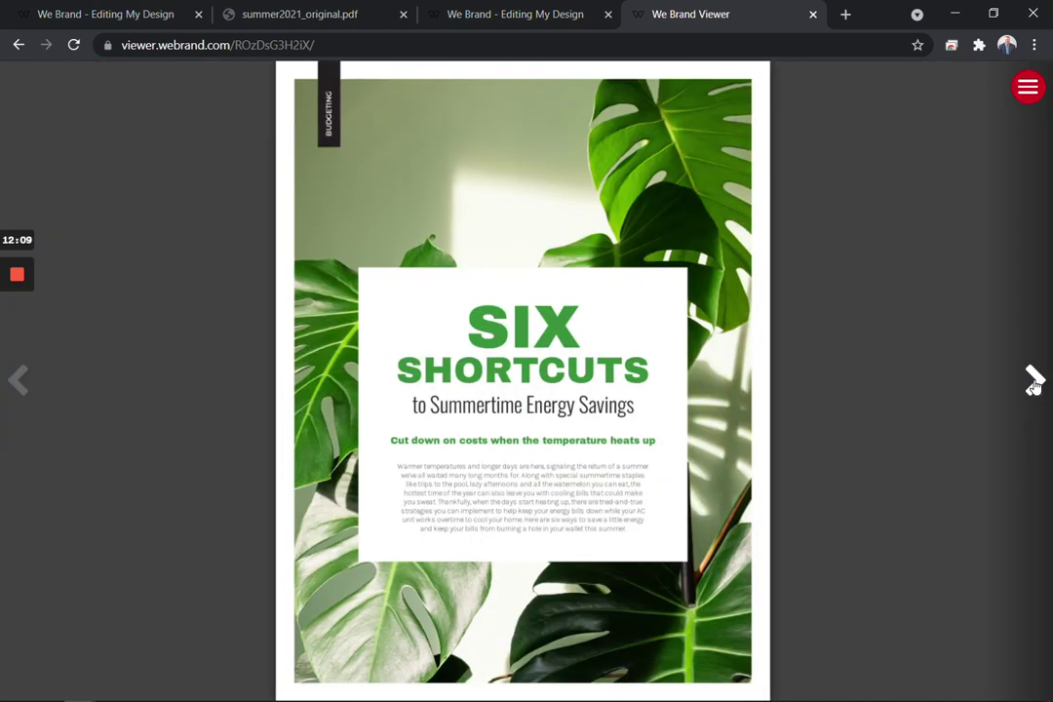
pyautogui.click(1035, 381)
pyautogui.click(1035, 380)
pyautogui.click(1035, 381)
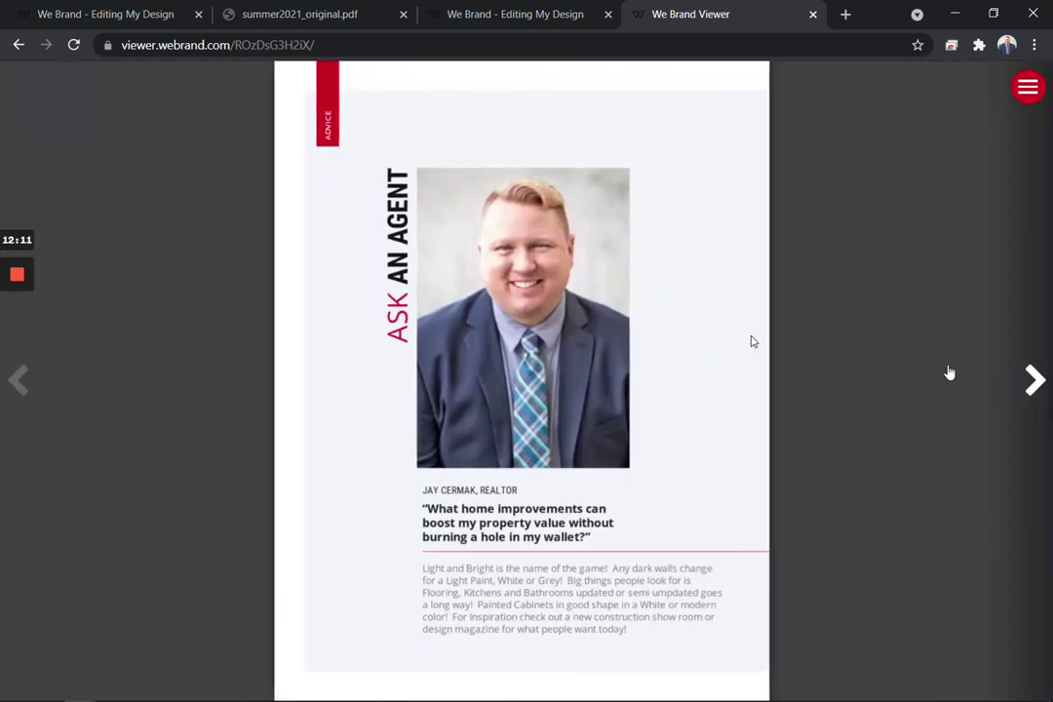
pyautogui.moveTo(7, 379)
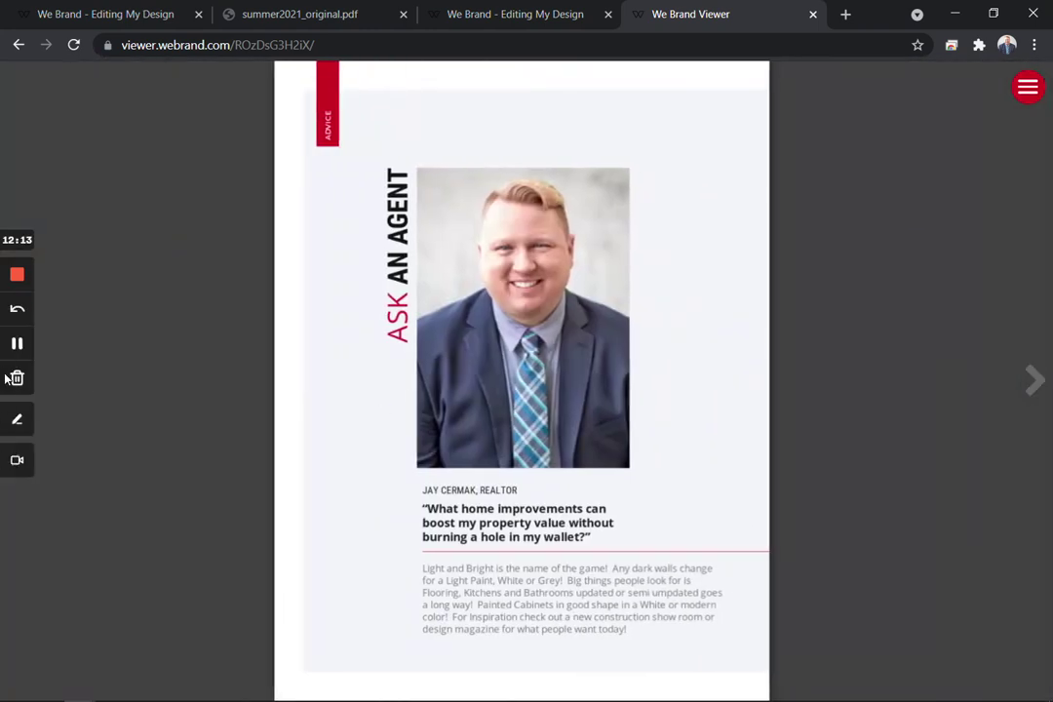
pyautogui.click(1019, 395)
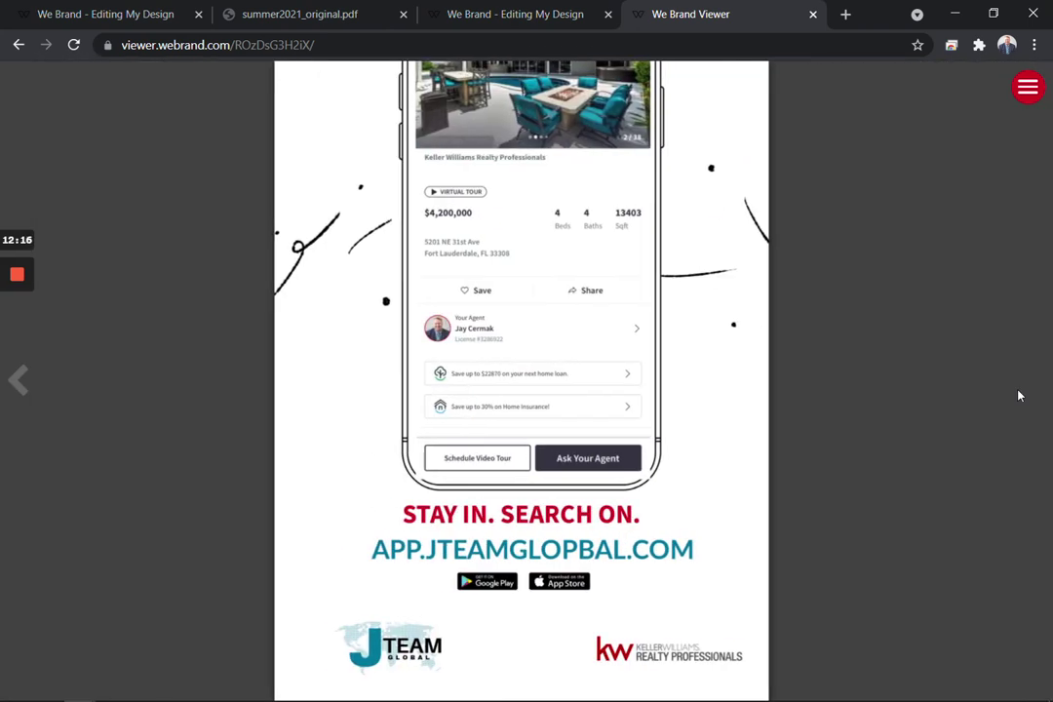
# Page back through the online magazine to the "Making Memories" front cover.
pyautogui.click(45, 395)
pyautogui.click(46, 393)
pyautogui.click(46, 393)
pyautogui.click(45, 393)
pyautogui.click(46, 393)
pyautogui.click(46, 393)
pyautogui.click(46, 393)
pyautogui.click(46, 393)
pyautogui.click(46, 393)
pyautogui.click(46, 393)
pyautogui.click(44, 392)
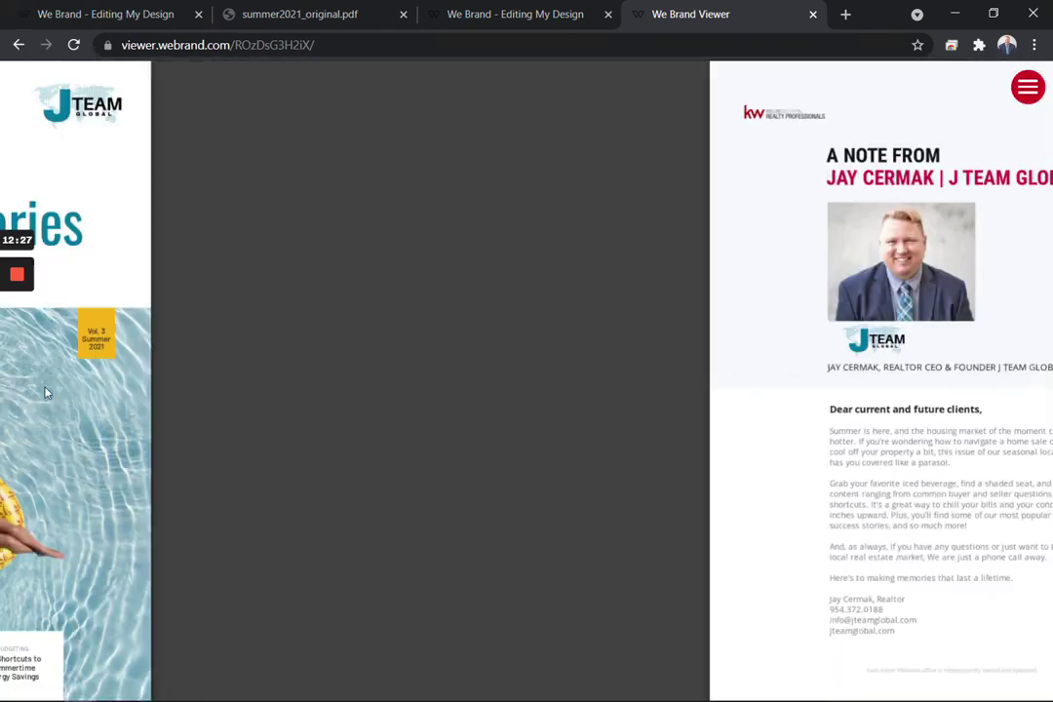
pyautogui.click(911, 319)
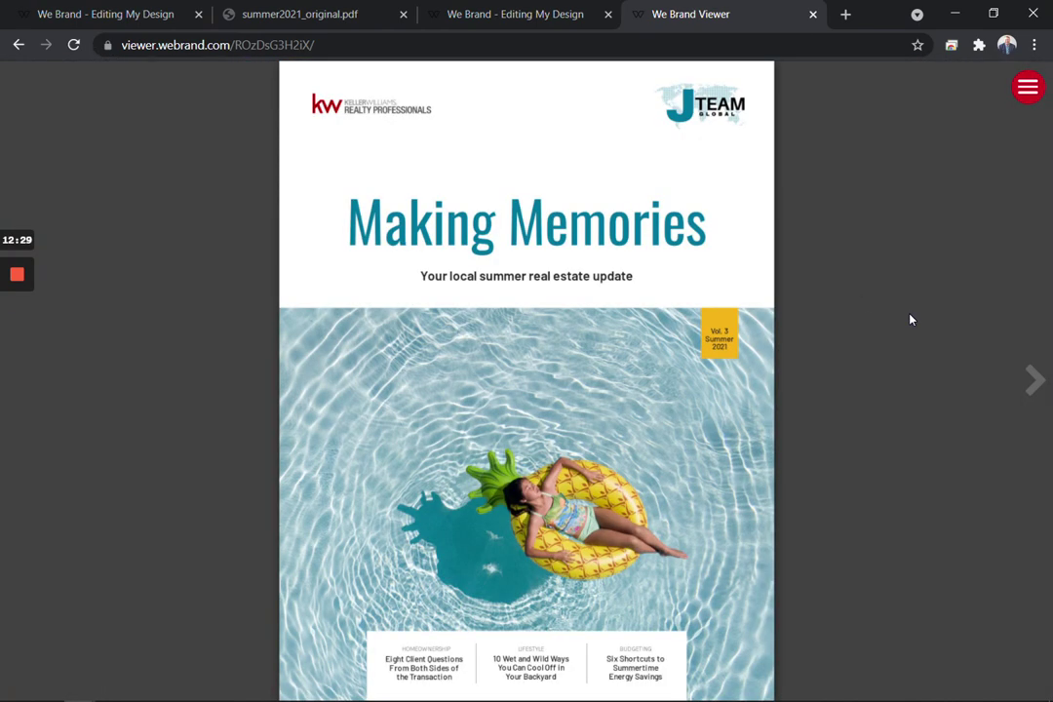
# Switch to the second design editor browser tab and browse the alternative "Making Memories" cover templates.
pyautogui.click(517, 13)
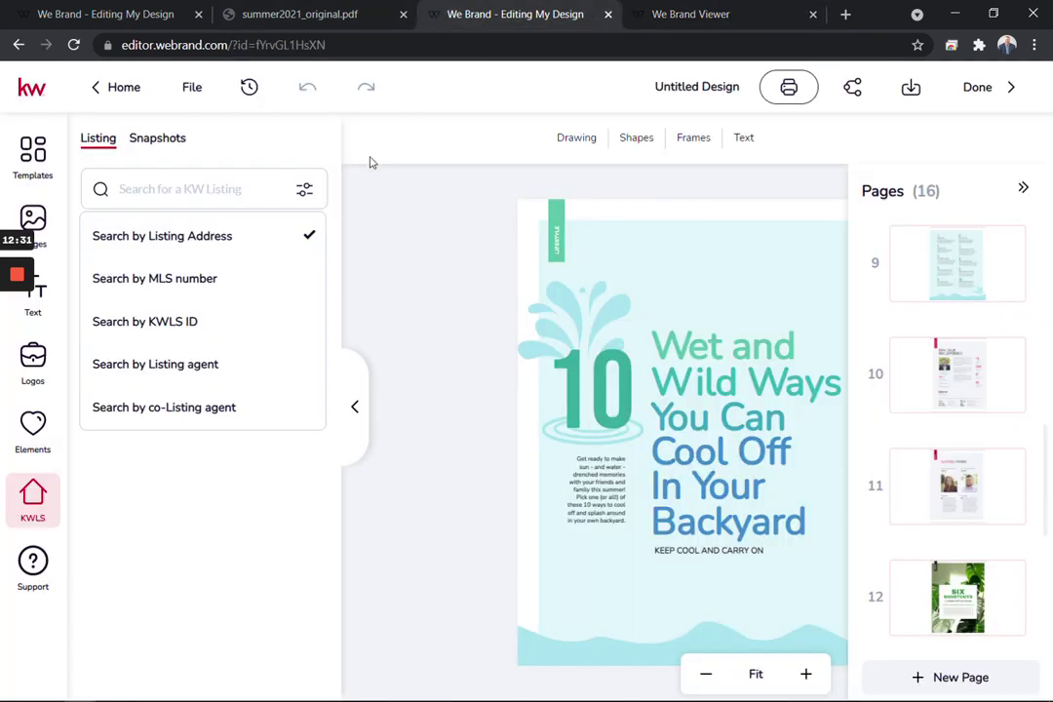
pyautogui.click(43, 171)
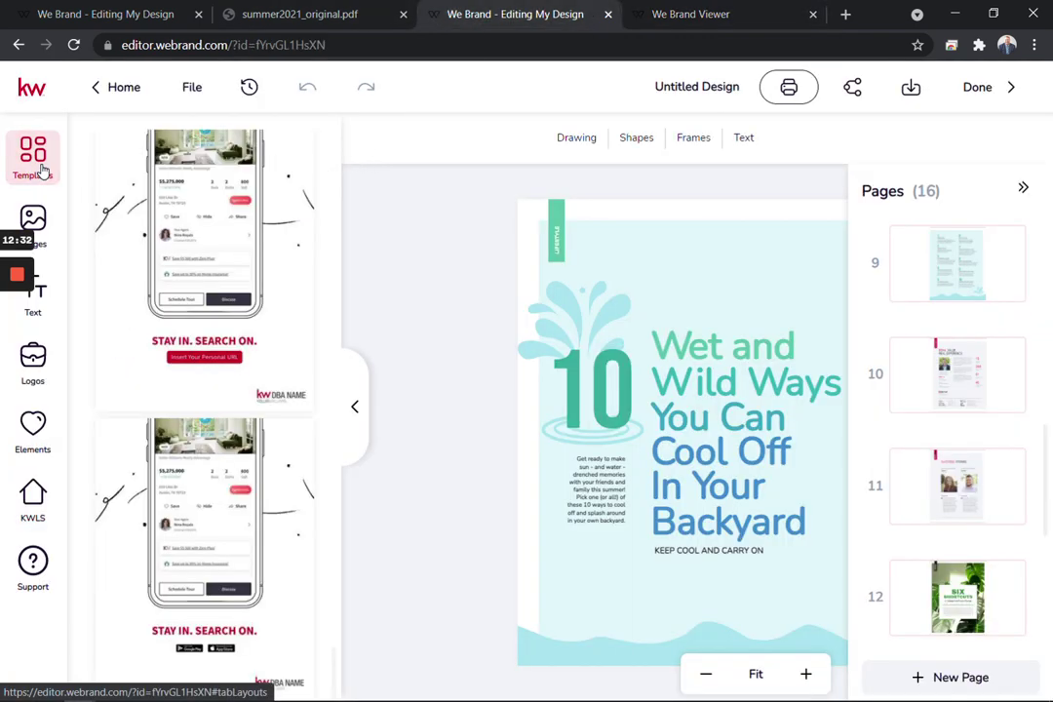
pyautogui.scroll(-15, 247, 352)
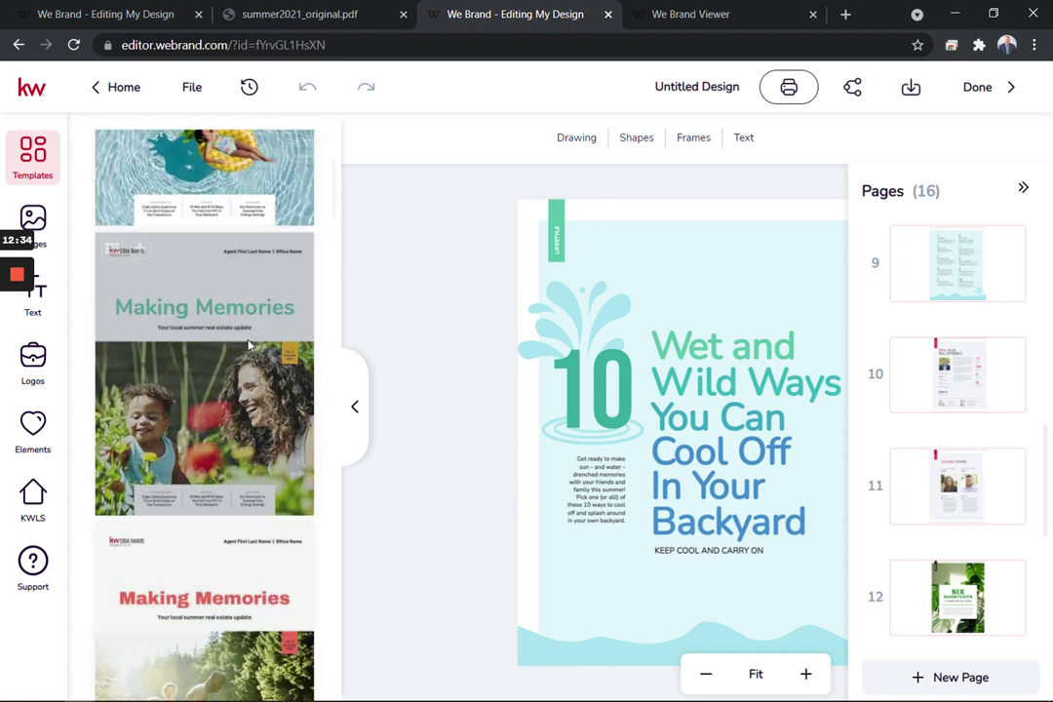
pyautogui.scroll(2, 248, 346)
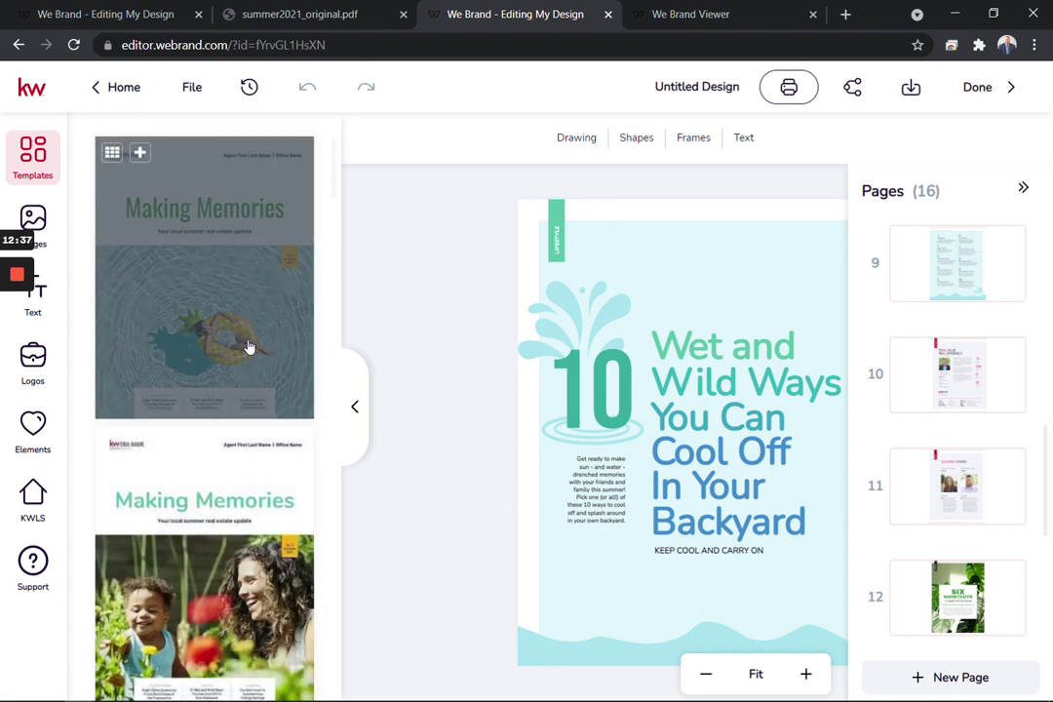